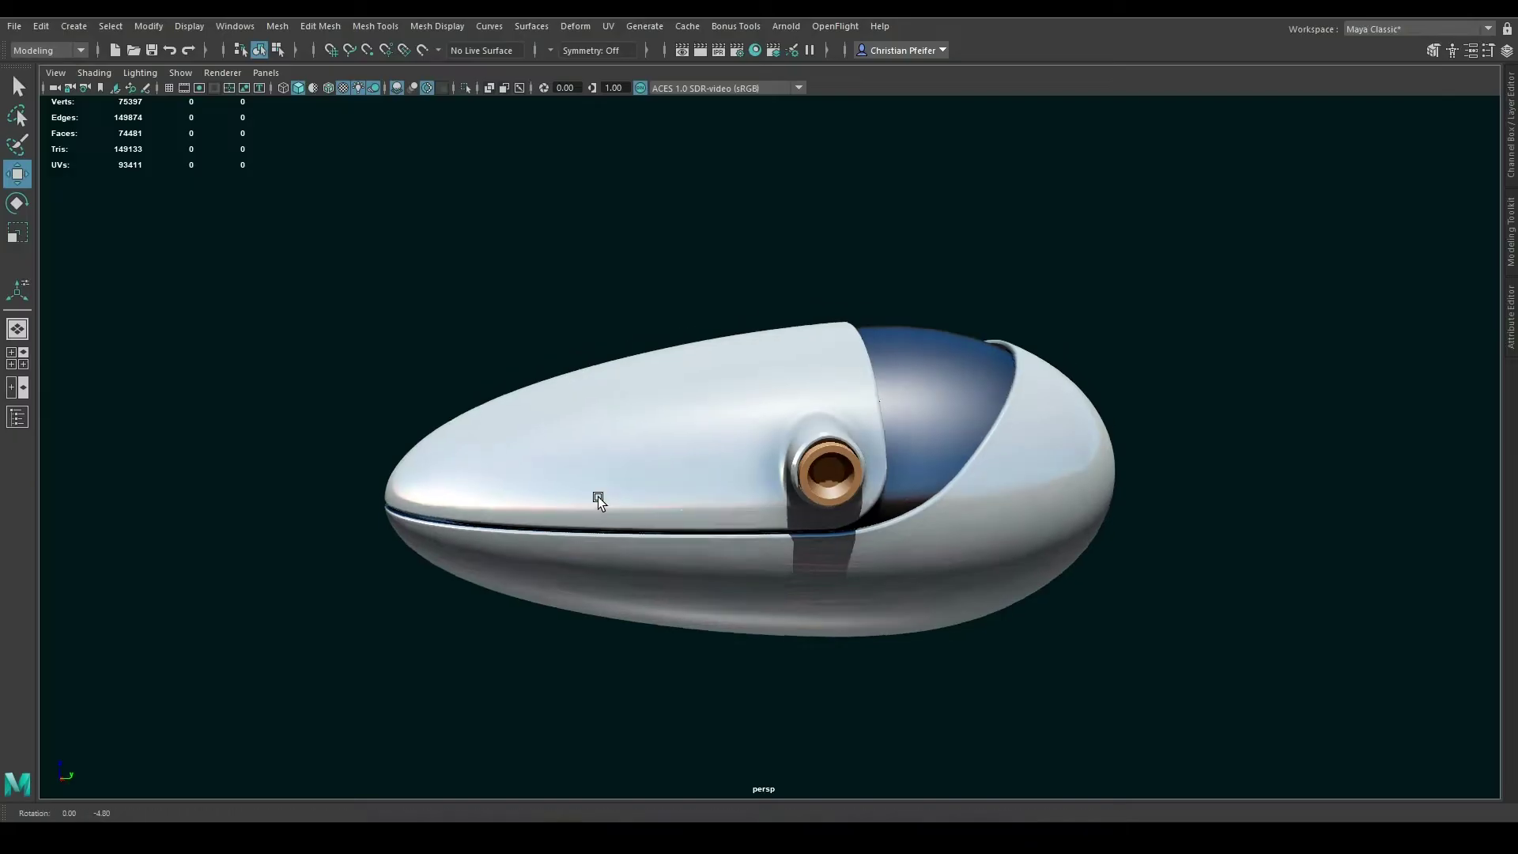
- Orbit and zoom around the pod to inspect its side port, rear end and front shell
mouse_move(600, 499)
alt+mouse_down()
mouse_move(587, 502)
mouse_move(678, 502)
mouse_move(576, 518)
mouse_move(643, 471)
mouse_move(585, 467)
mouse_move(581, 405)
mouse_move(583, 448)
mouse_move(615, 450)
mouse_move(703, 396)
alt+mouse_up()
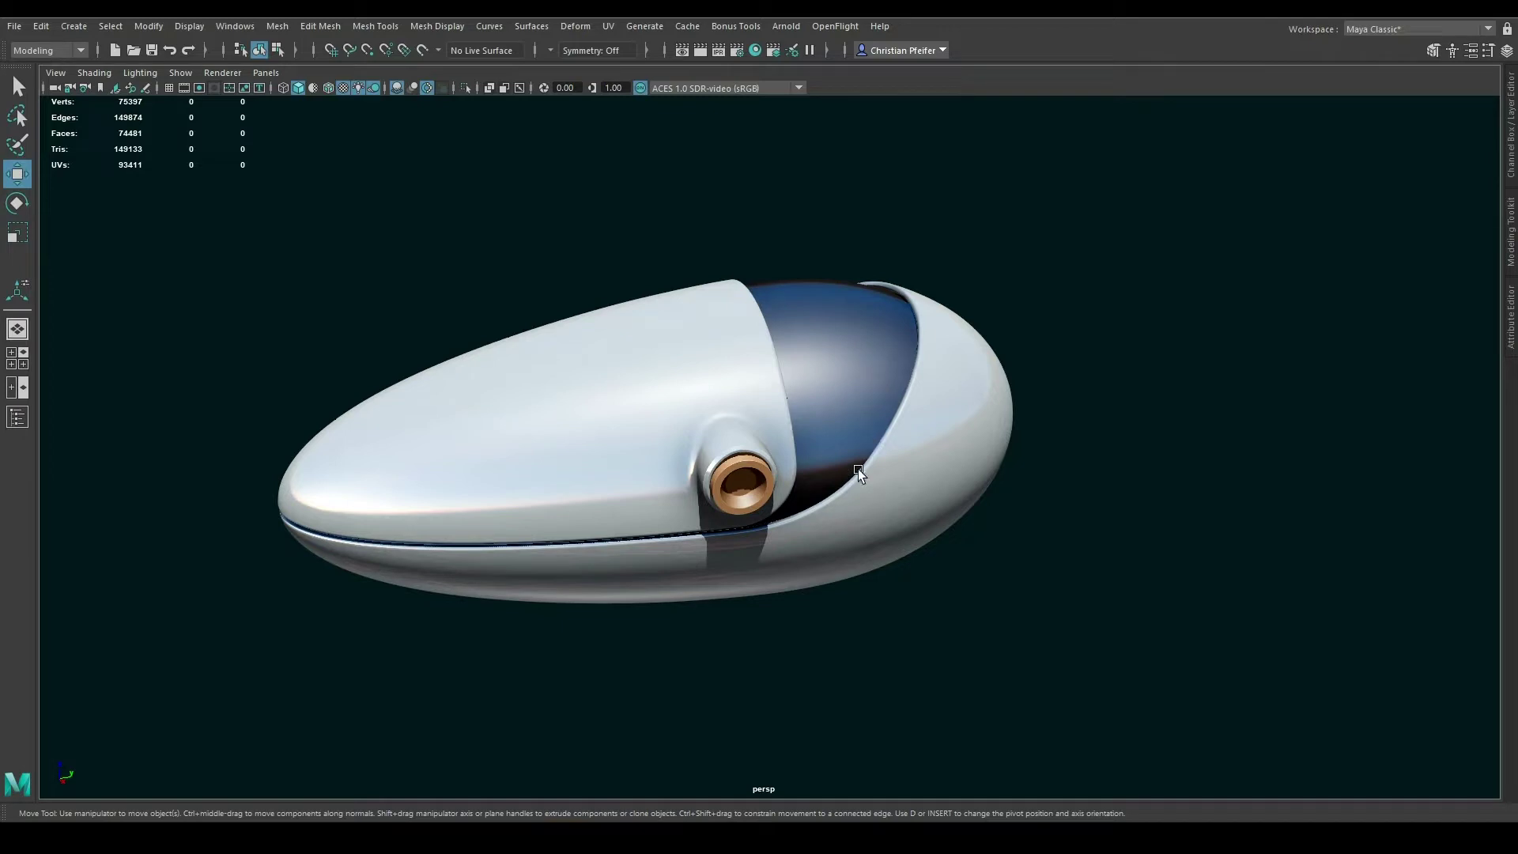
mouse_move(841, 500)
alt+mouse_down()
mouse_move(717, 497)
mouse_move(738, 425)
alt+mouse_up()
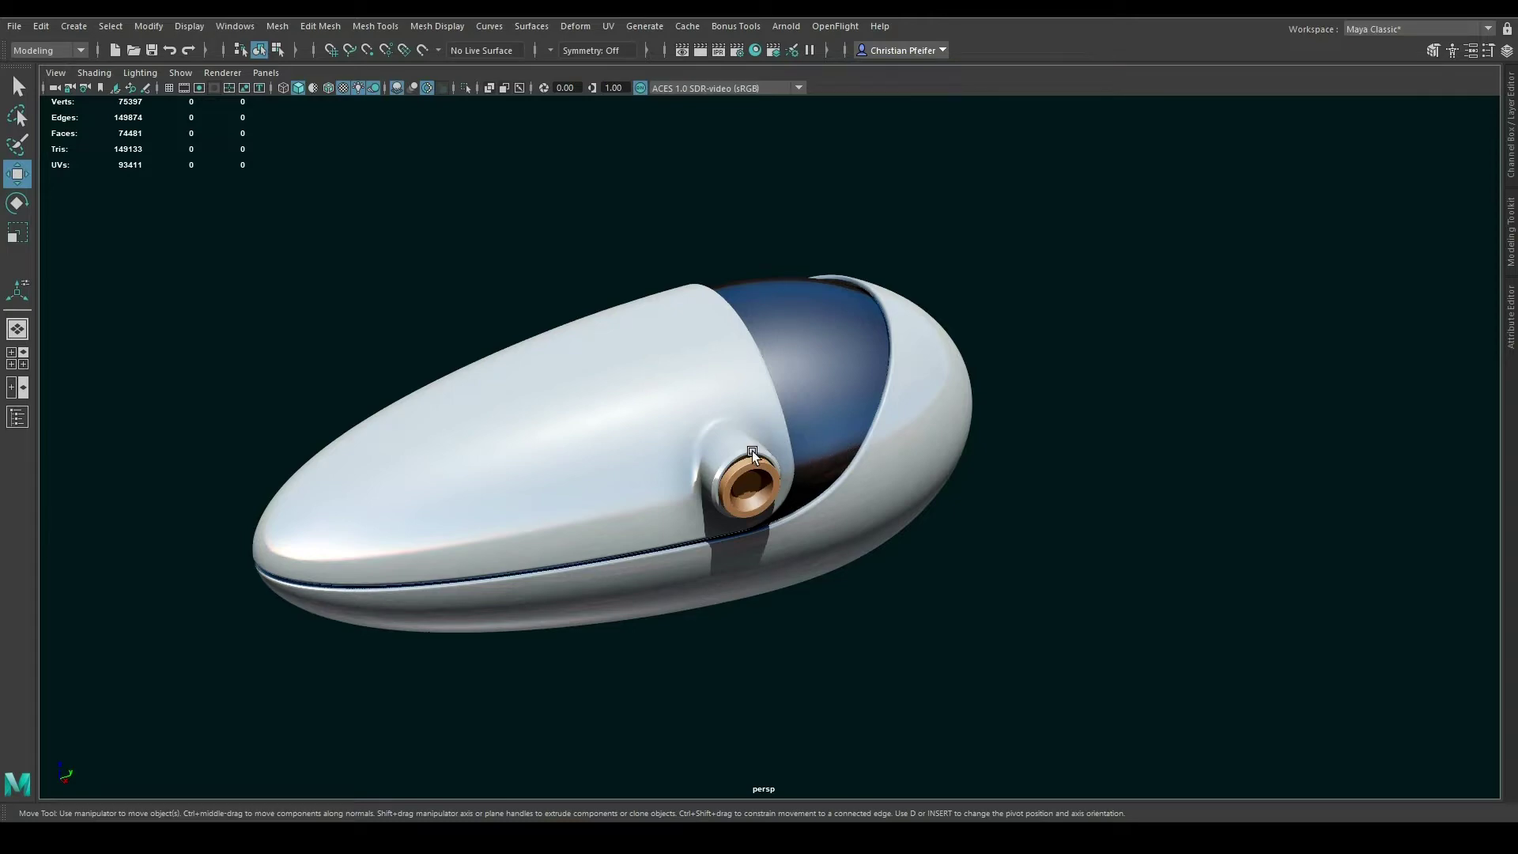
scroll(699, 445, up, 2)
scroll(712, 447, up, 2)
mouse_move(741, 449)
alt+right_down()
mouse_move(922, 417)
mouse_move(1004, 441)
mouse_move(1043, 501)
alt+right_up()
mouse_move(1044, 501)
alt+mouse_down()
mouse_move(938, 512)
mouse_move(922, 475)
mouse_move(882, 478)
mouse_move(732, 362)
mouse_move(729, 399)
mouse_move(935, 421)
mouse_move(928, 462)
alt+mouse_up()
scroll(935, 417, down, 5)
scroll(932, 411, down, 3)
mouse_move(928, 461)
alt+right_down()
mouse_move(970, 519)
mouse_move(1117, 537)
alt+right_up()
mouse_move(1117, 538)
alt+mouse_down()
mouse_move(1105, 477)
mouse_move(1037, 514)
mouse_move(1059, 529)
mouse_move(952, 478)
alt+mouse_up()
click(898, 435)
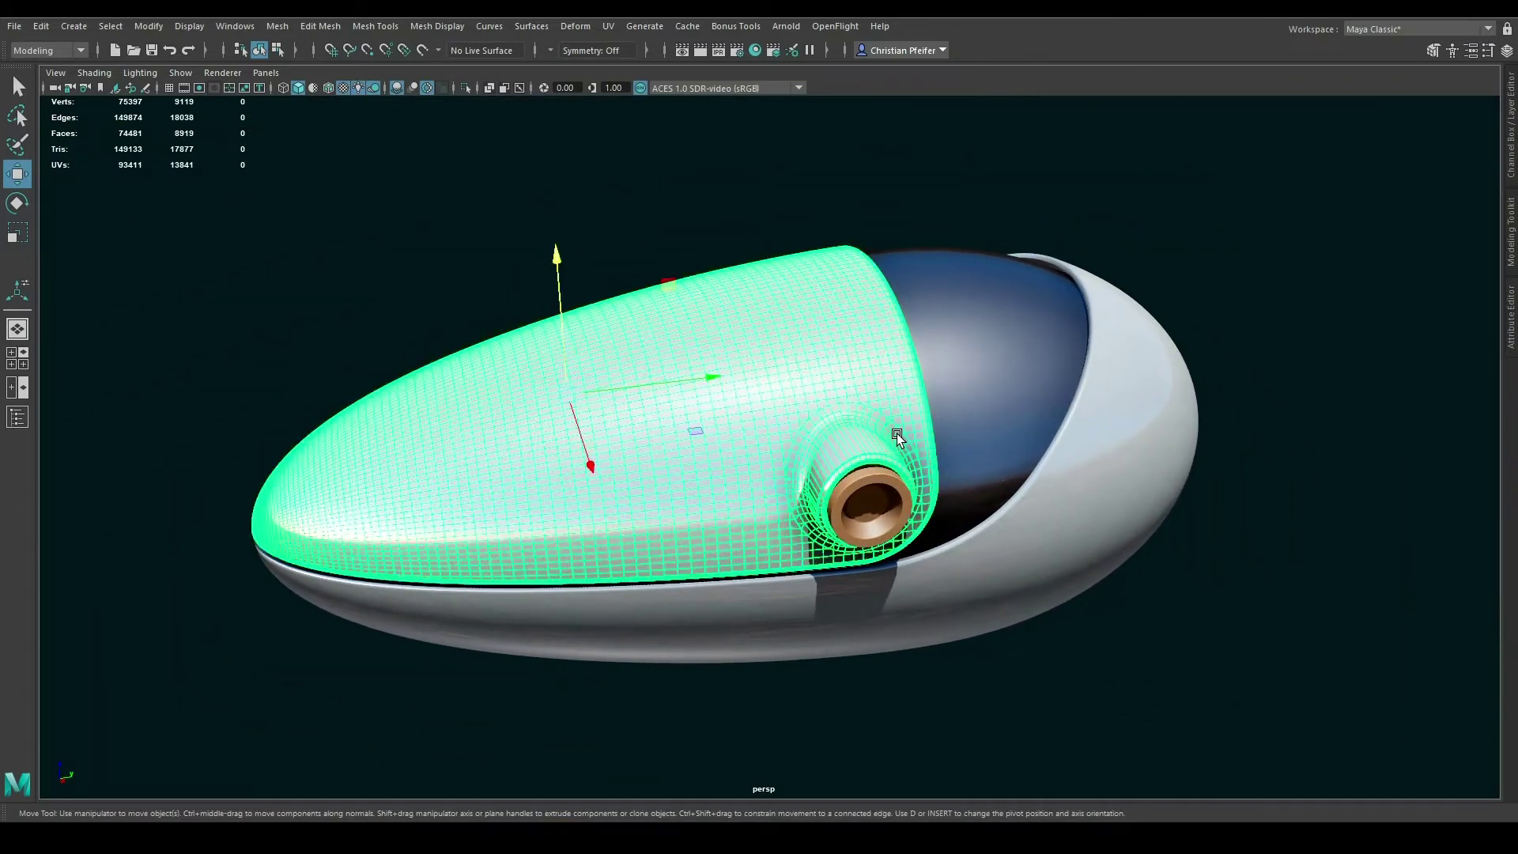
click(1201, 679)
mouse_move(1152, 651)
alt+mouse_down()
mouse_move(1138, 617)
mouse_move(1193, 603)
mouse_move(1127, 623)
mouse_move(1128, 586)
mouse_move(1125, 603)
mouse_move(1100, 594)
mouse_move(1157, 586)
mouse_move(1118, 590)
mouse_move(1135, 585)
mouse_move(1128, 616)
mouse_move(892, 586)
mouse_move(951, 566)
alt+mouse_up()
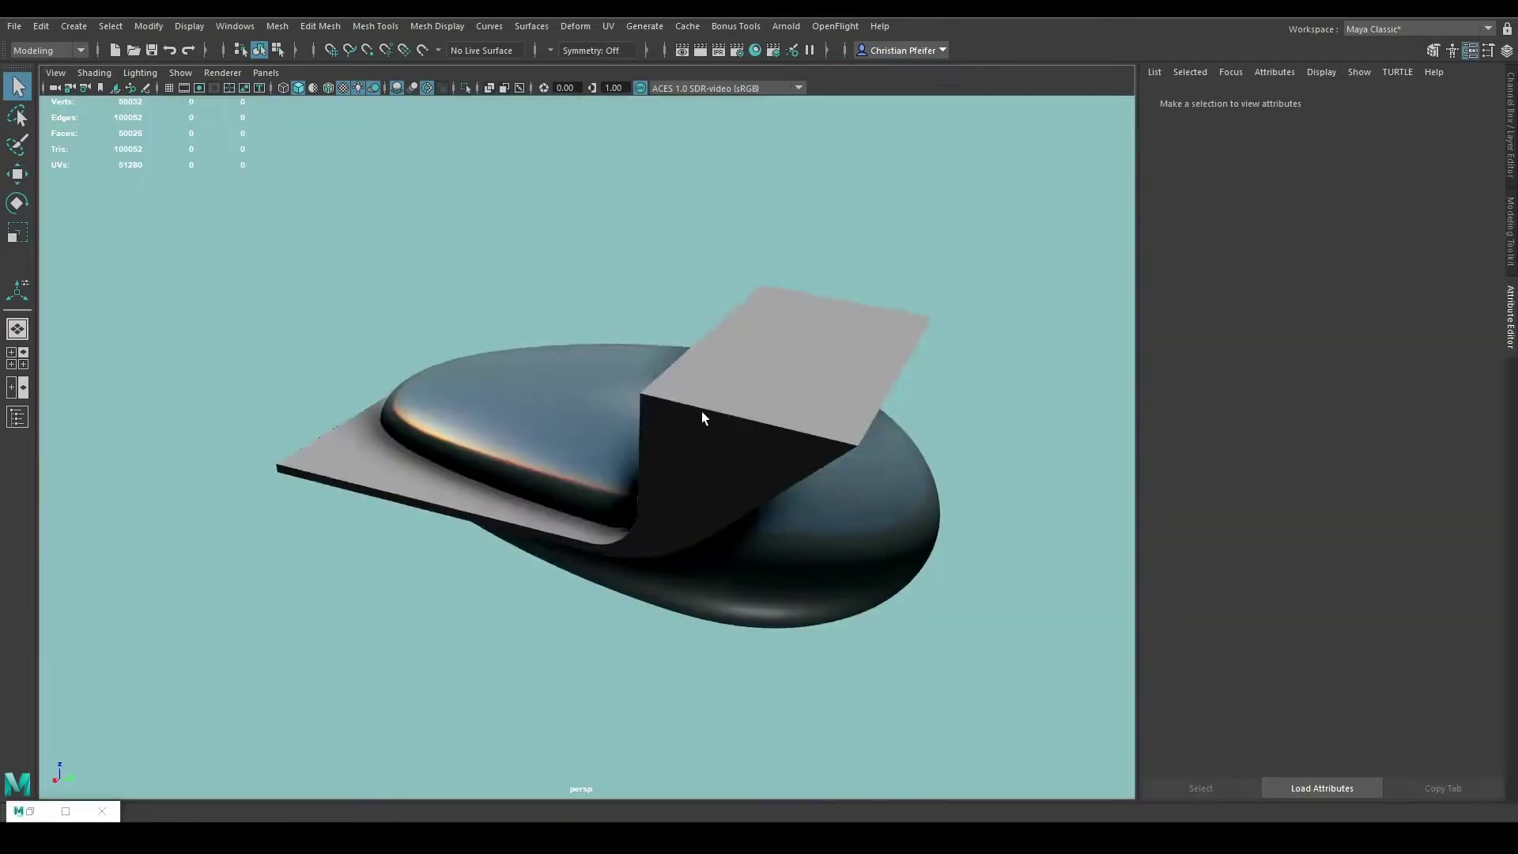
- Subtract the box from the capsule with a Boolean Difference, then place the Outliner aside
alt+drag(701, 413, 831, 382)
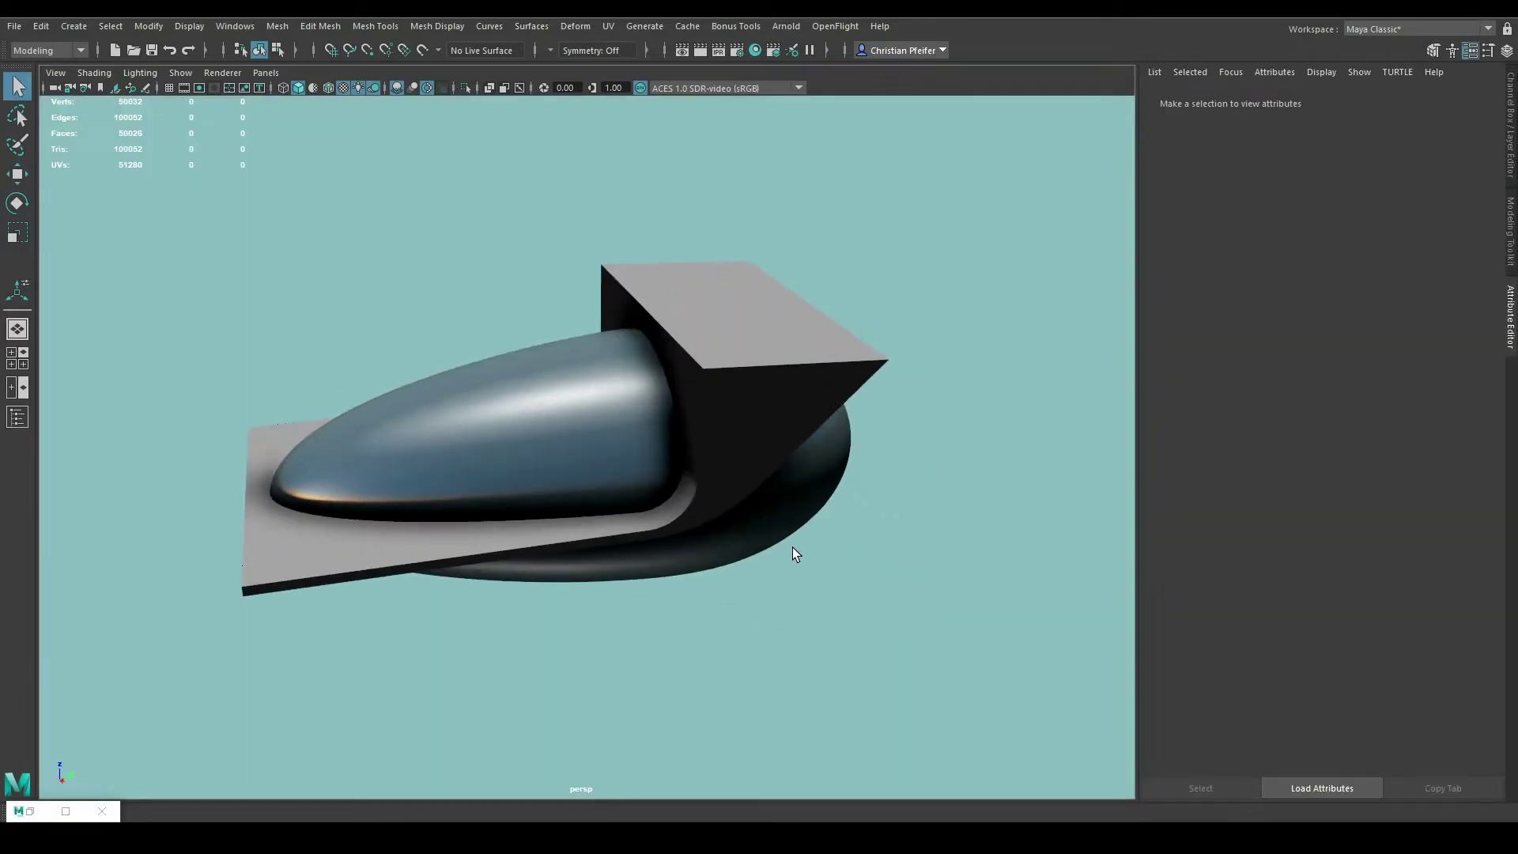
alt+drag(793, 551, 793, 488)
scroll(411, 434, up, 2)
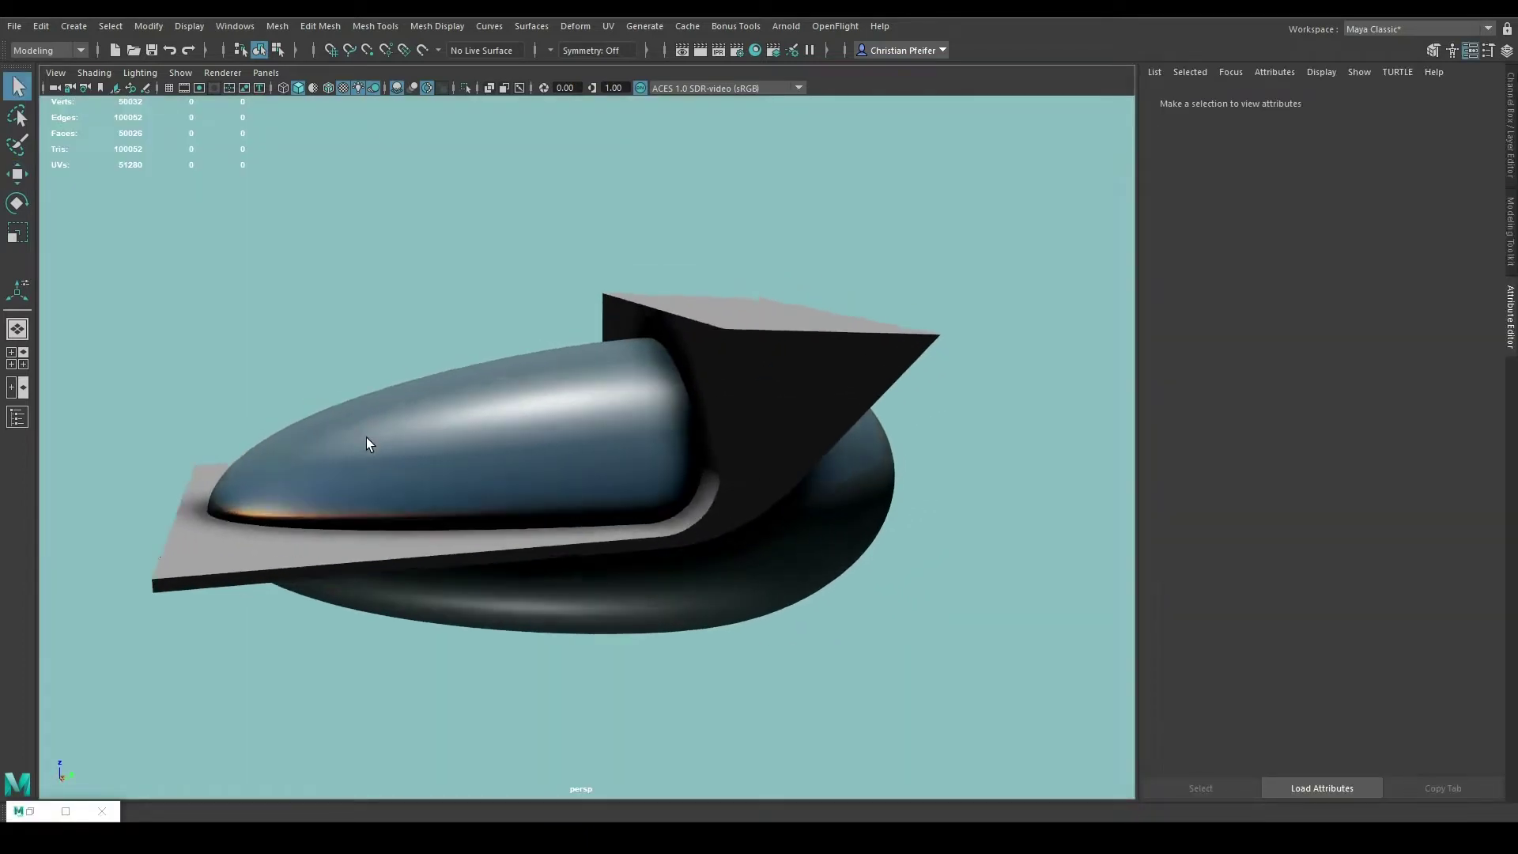
scroll(367, 438, up, 2)
drag(498, 419, 843, 386)
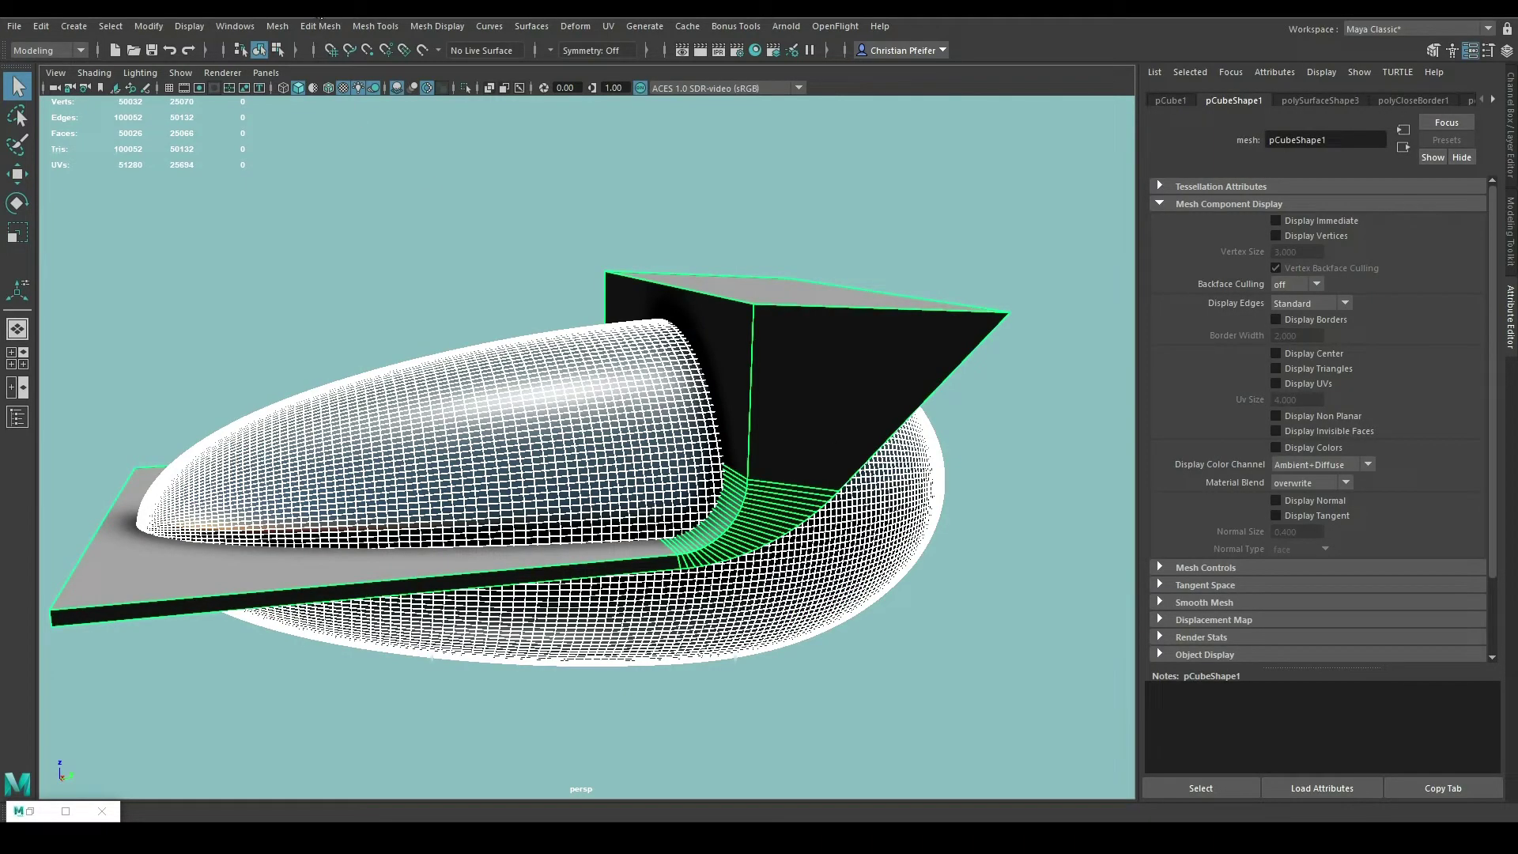
click(278, 26)
click(507, 45)
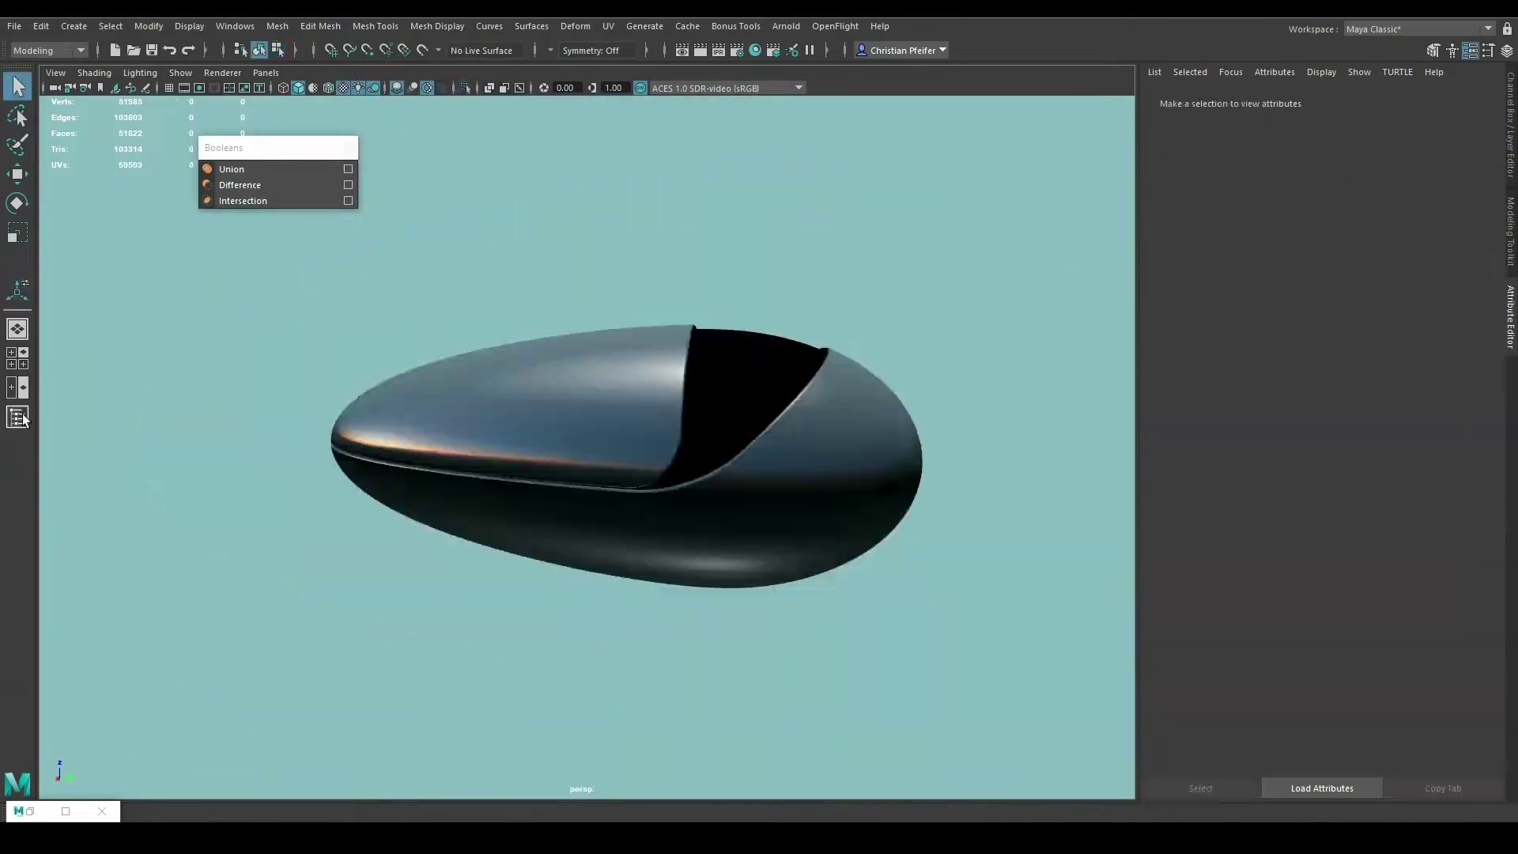
click(17, 417)
drag(321, 214, 1152, 165)
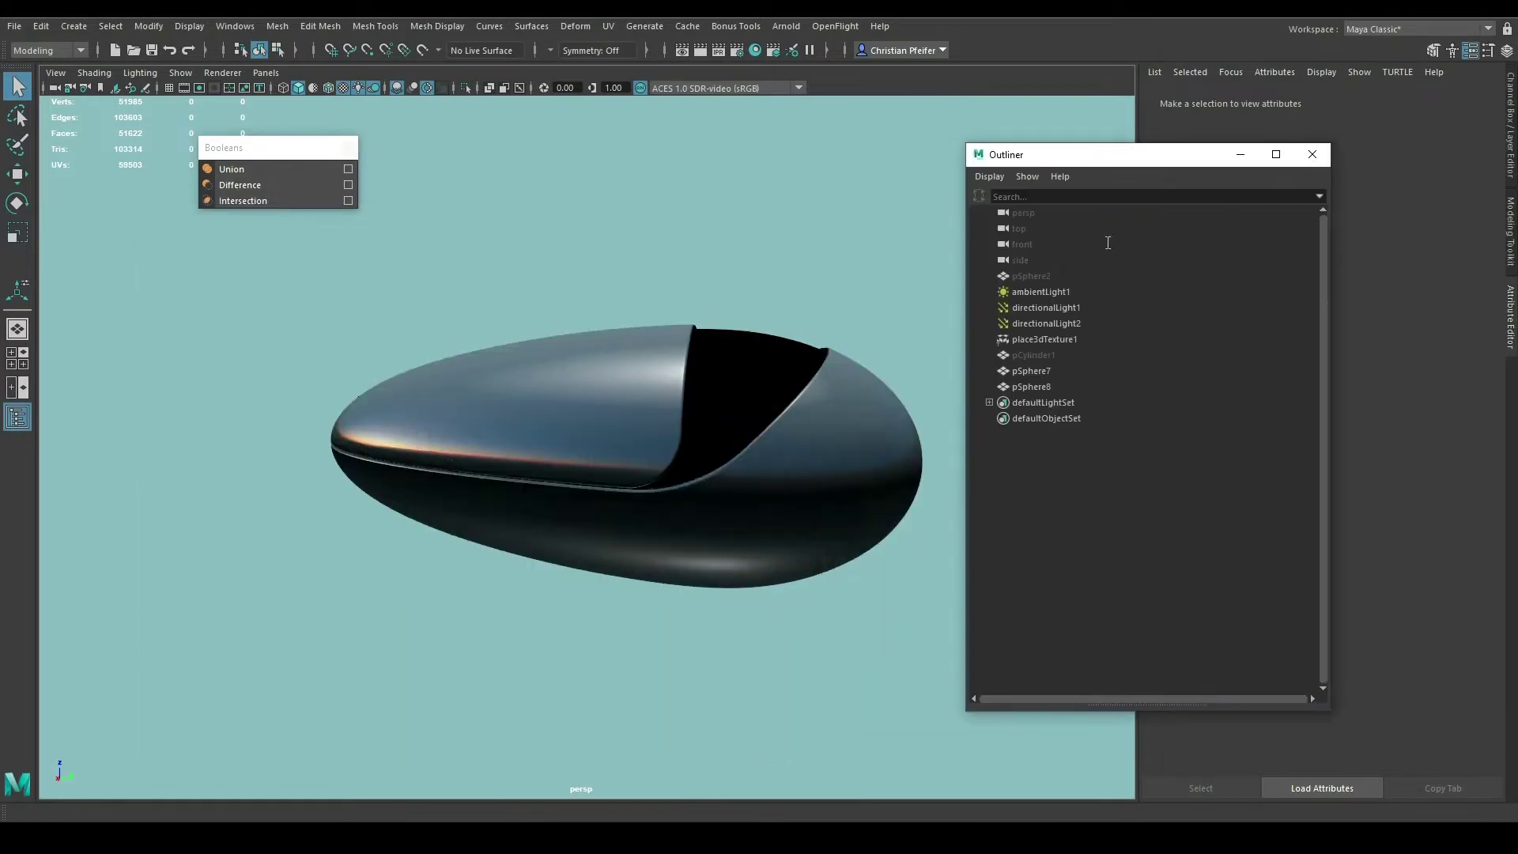
- Unhide pCylinder1 and scale it up slightly
click(1045, 353)
key(shift+h)
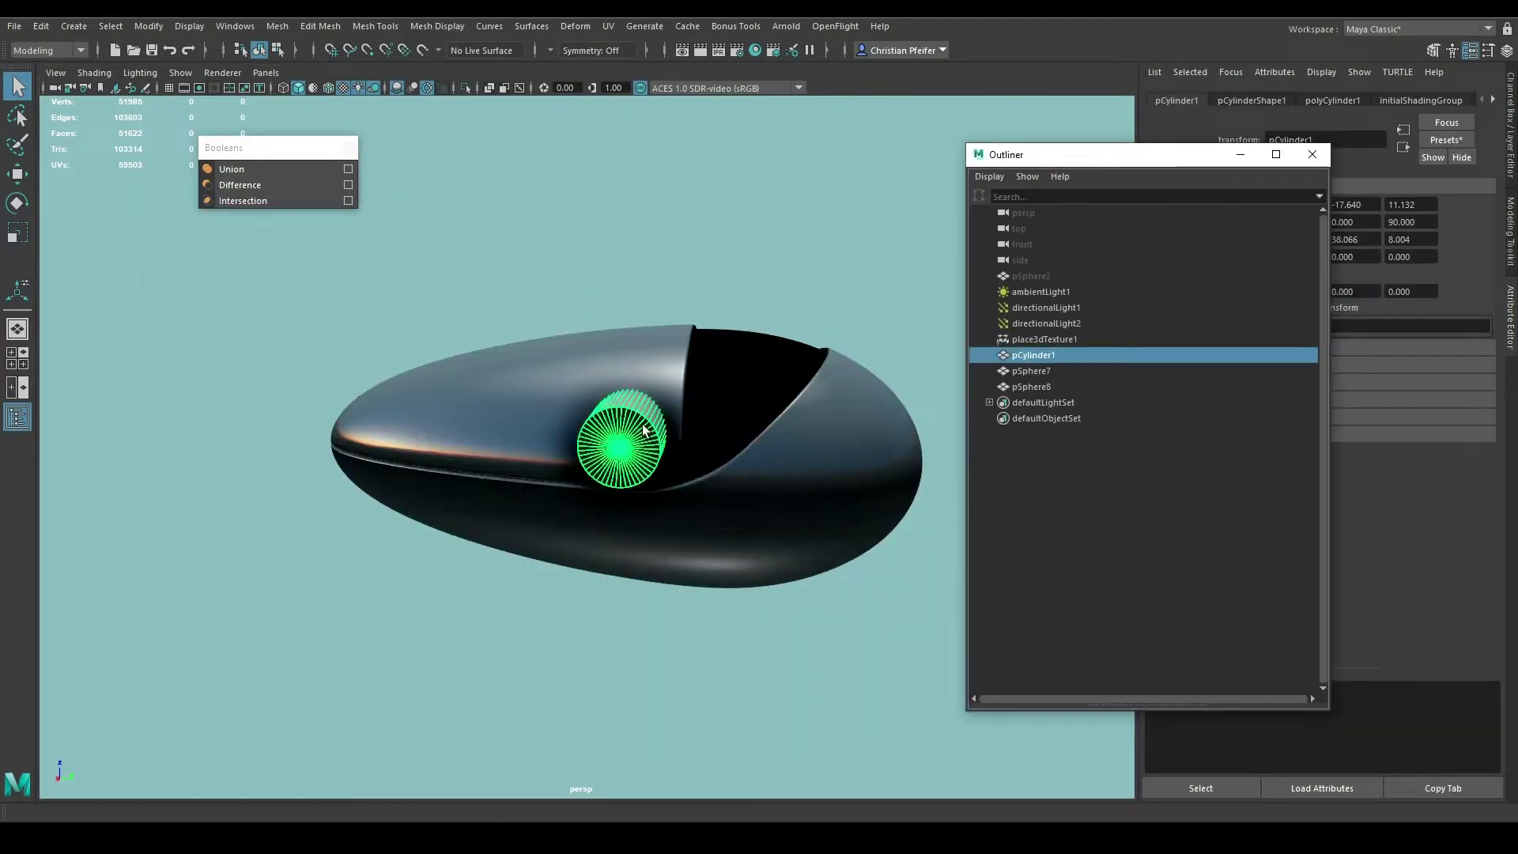
mouse_move(633, 427)
alt+mouse_down()
mouse_move(506, 411)
mouse_move(694, 345)
alt+mouse_up()
scroll(495, 411, up, 3)
key(r)
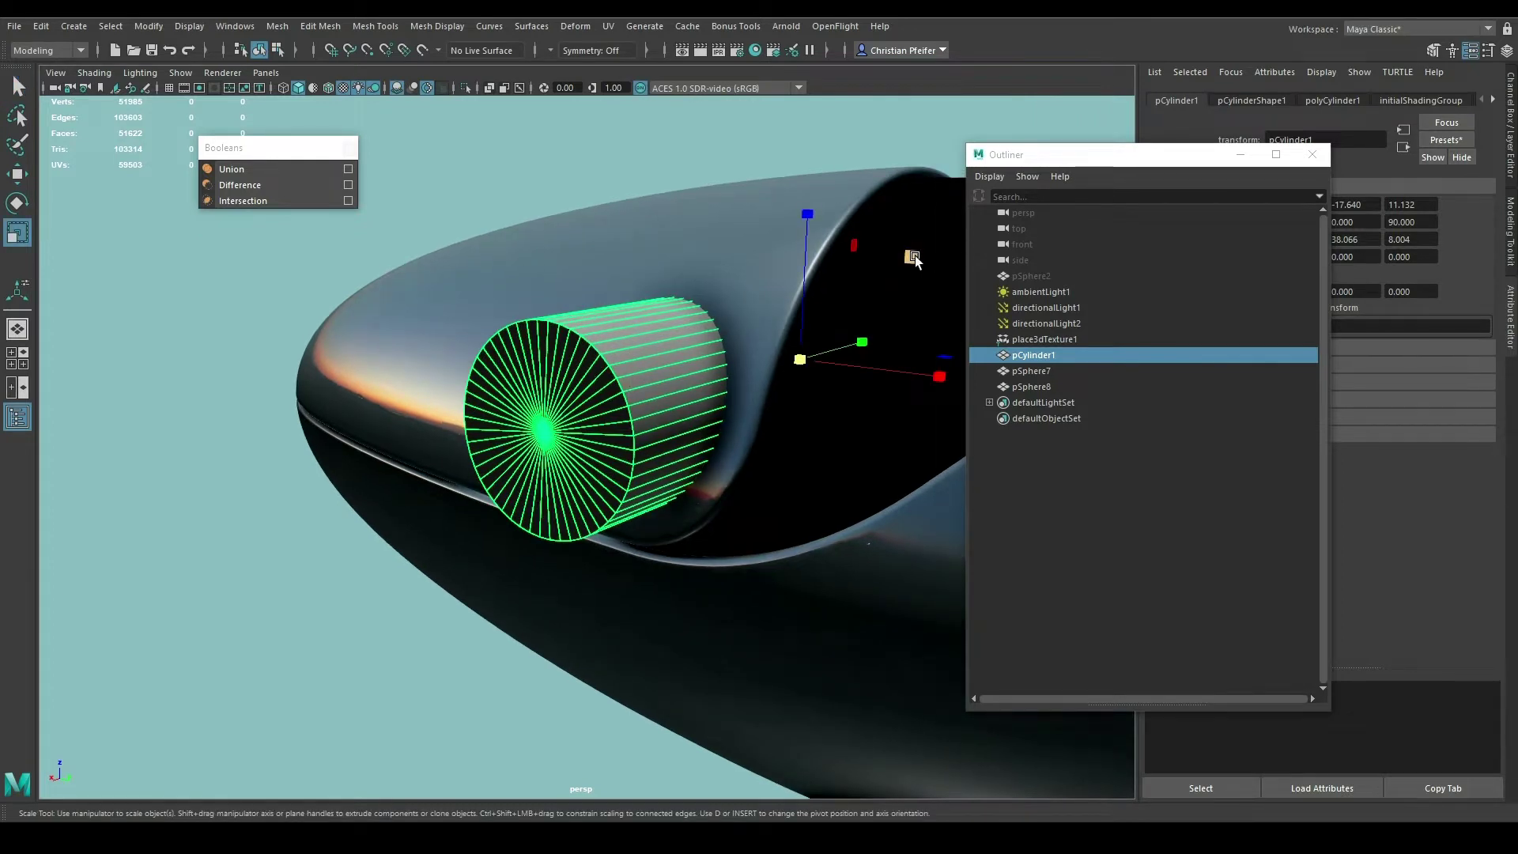
drag(913, 258, 929, 266)
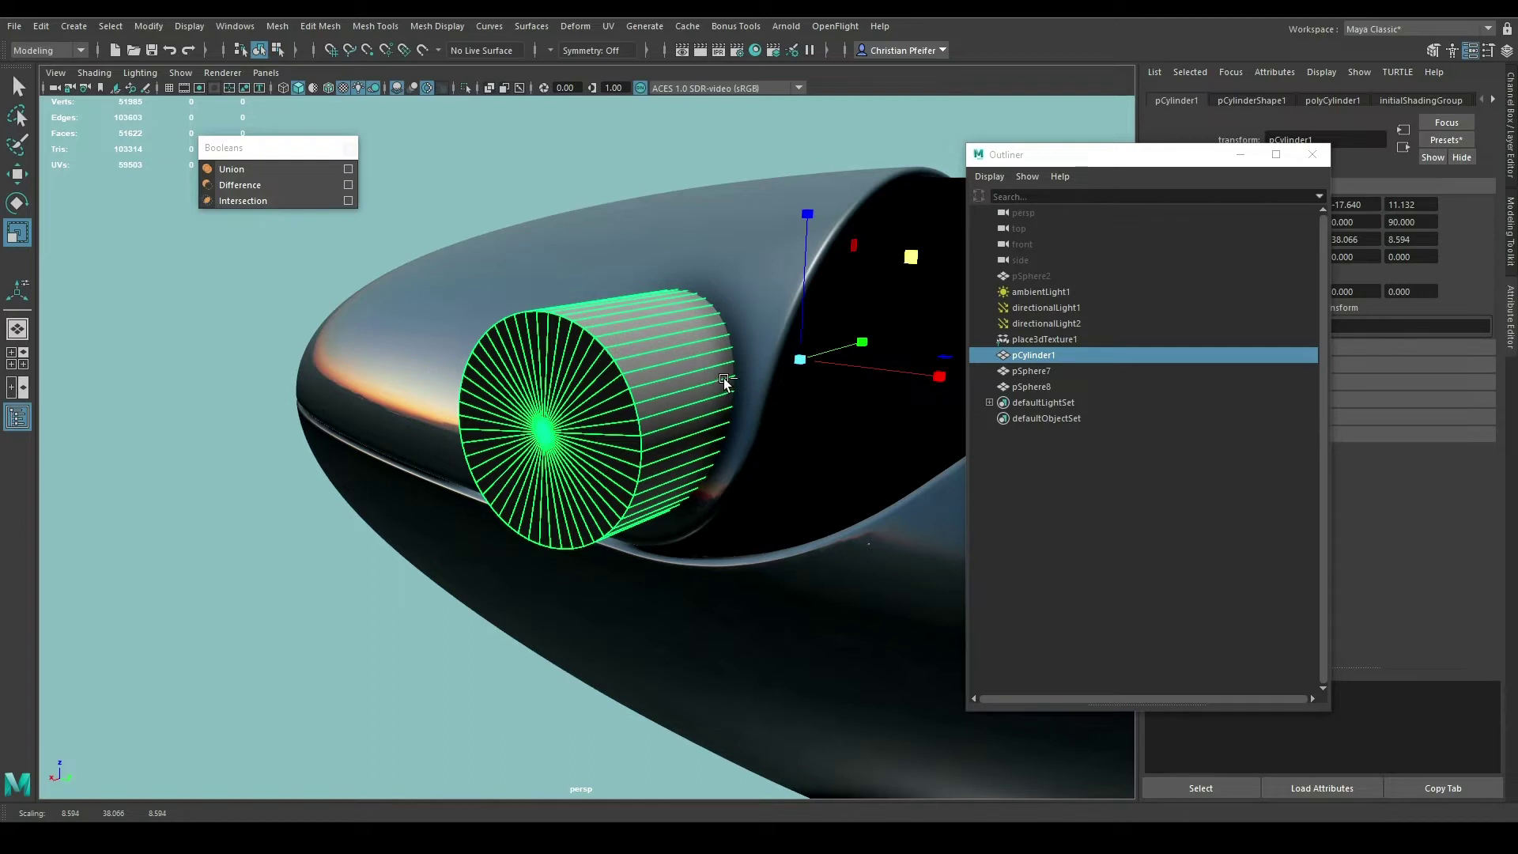
- Duplicate the cylinder, shrink the copy's diameter, and hide the copy
key(ctrl+d)
drag(895, 270, 726, 339)
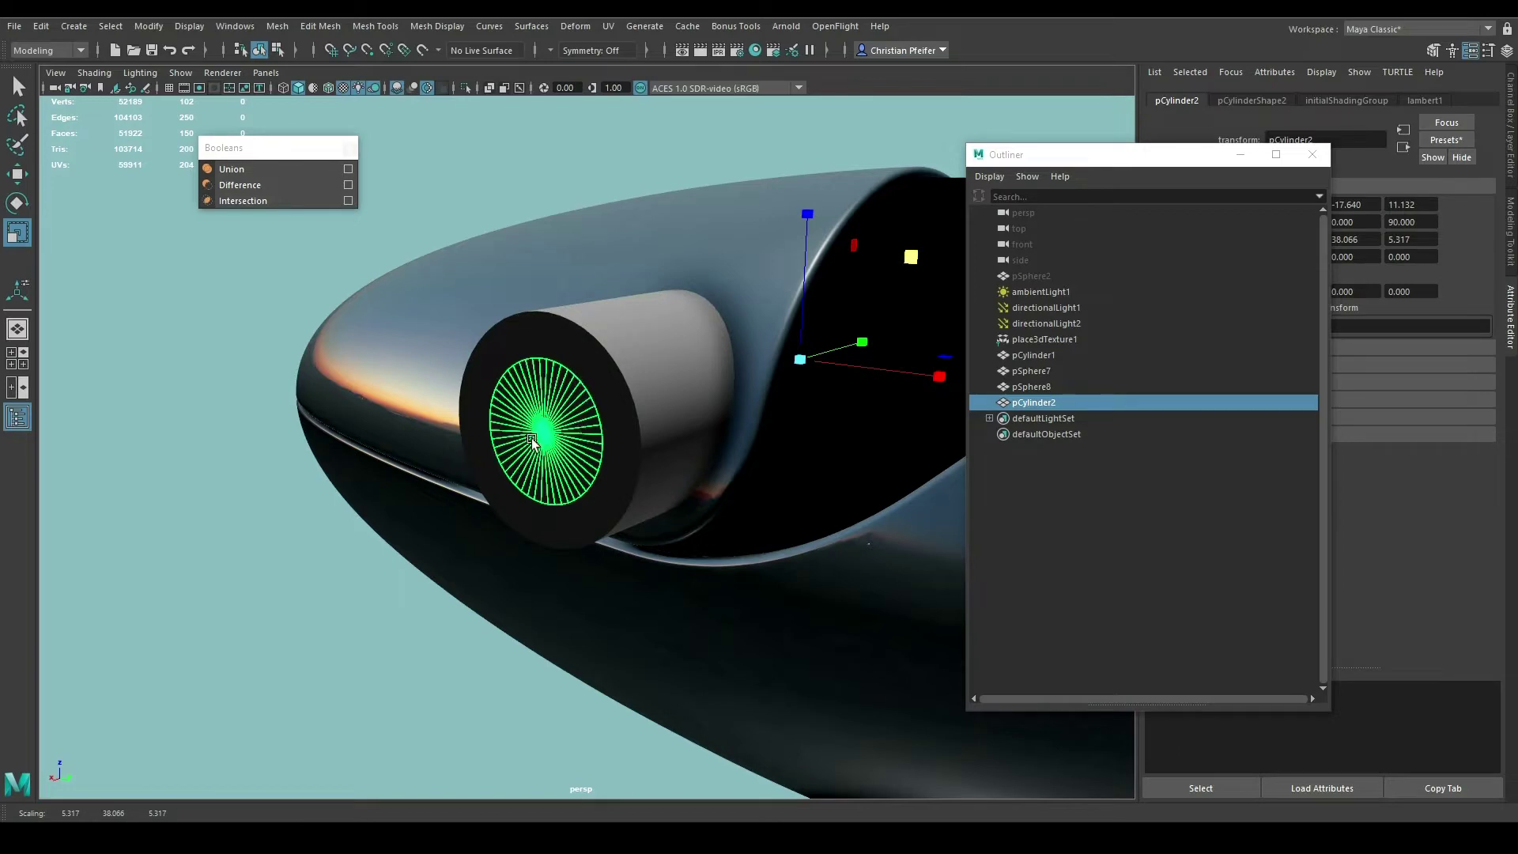
key(ctrl+h)
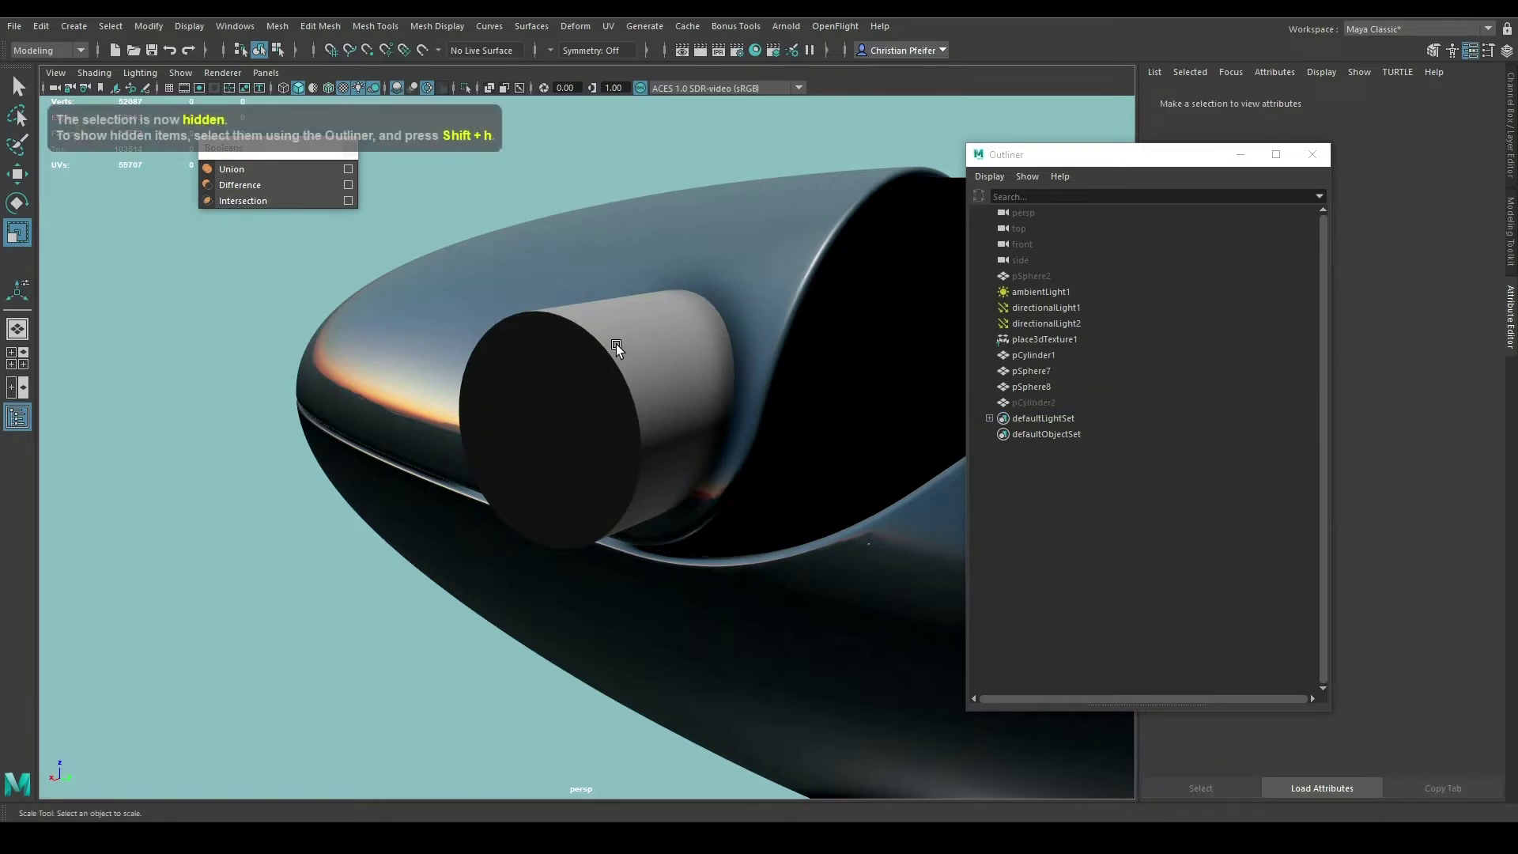
scroll(615, 344, down, 5)
- Extract the selected upper faces of pSphere8 as a separate shell piece
click(629, 347)
scroll(624, 344, up, 1)
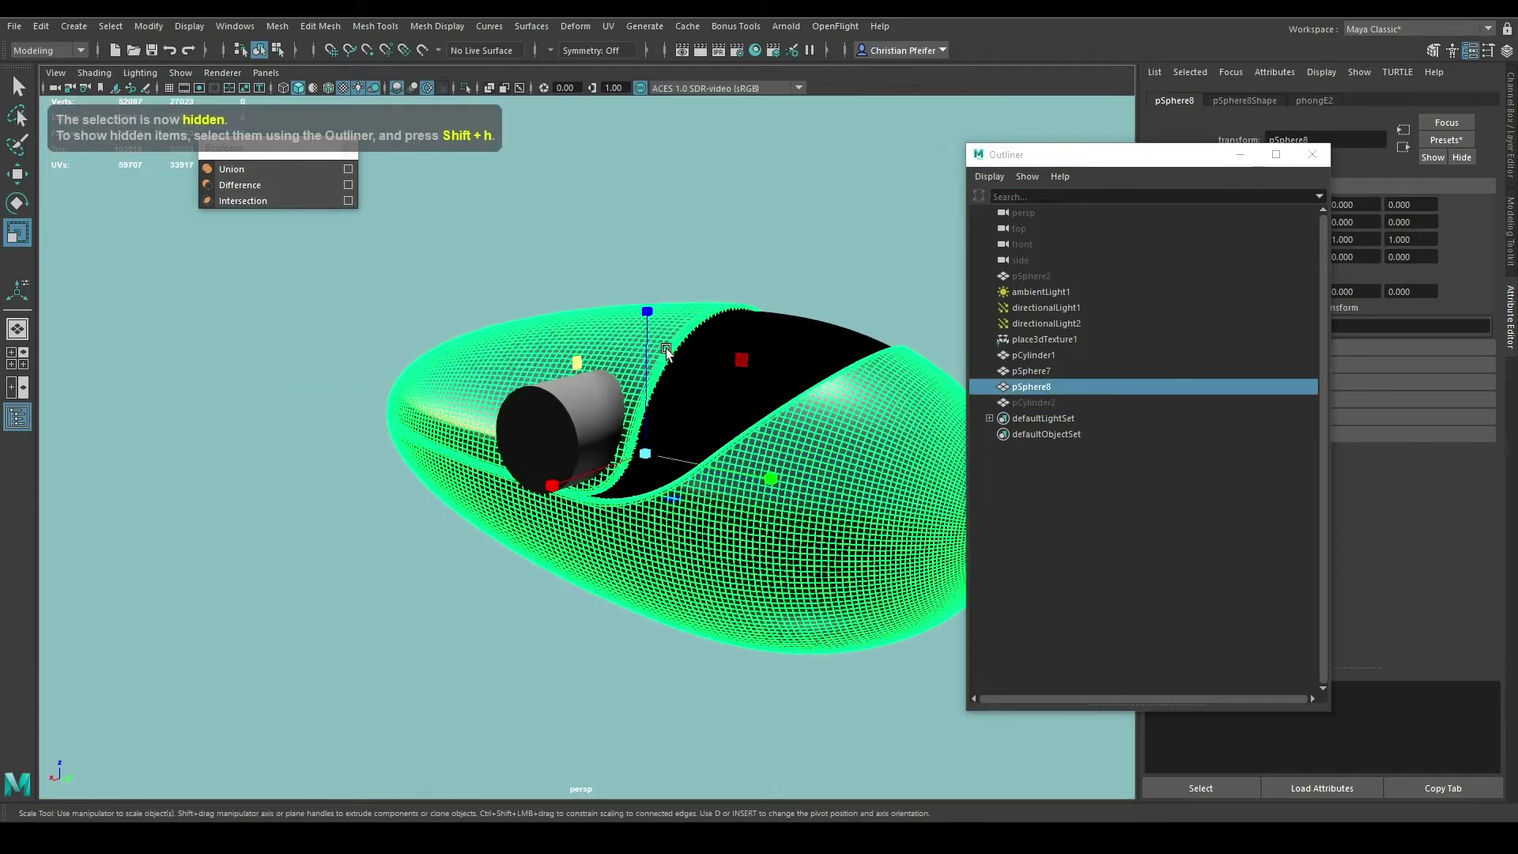
scroll(617, 340, up, 3)
scroll(607, 336, up, 2)
alt+middle_drag(607, 336, 485, 338)
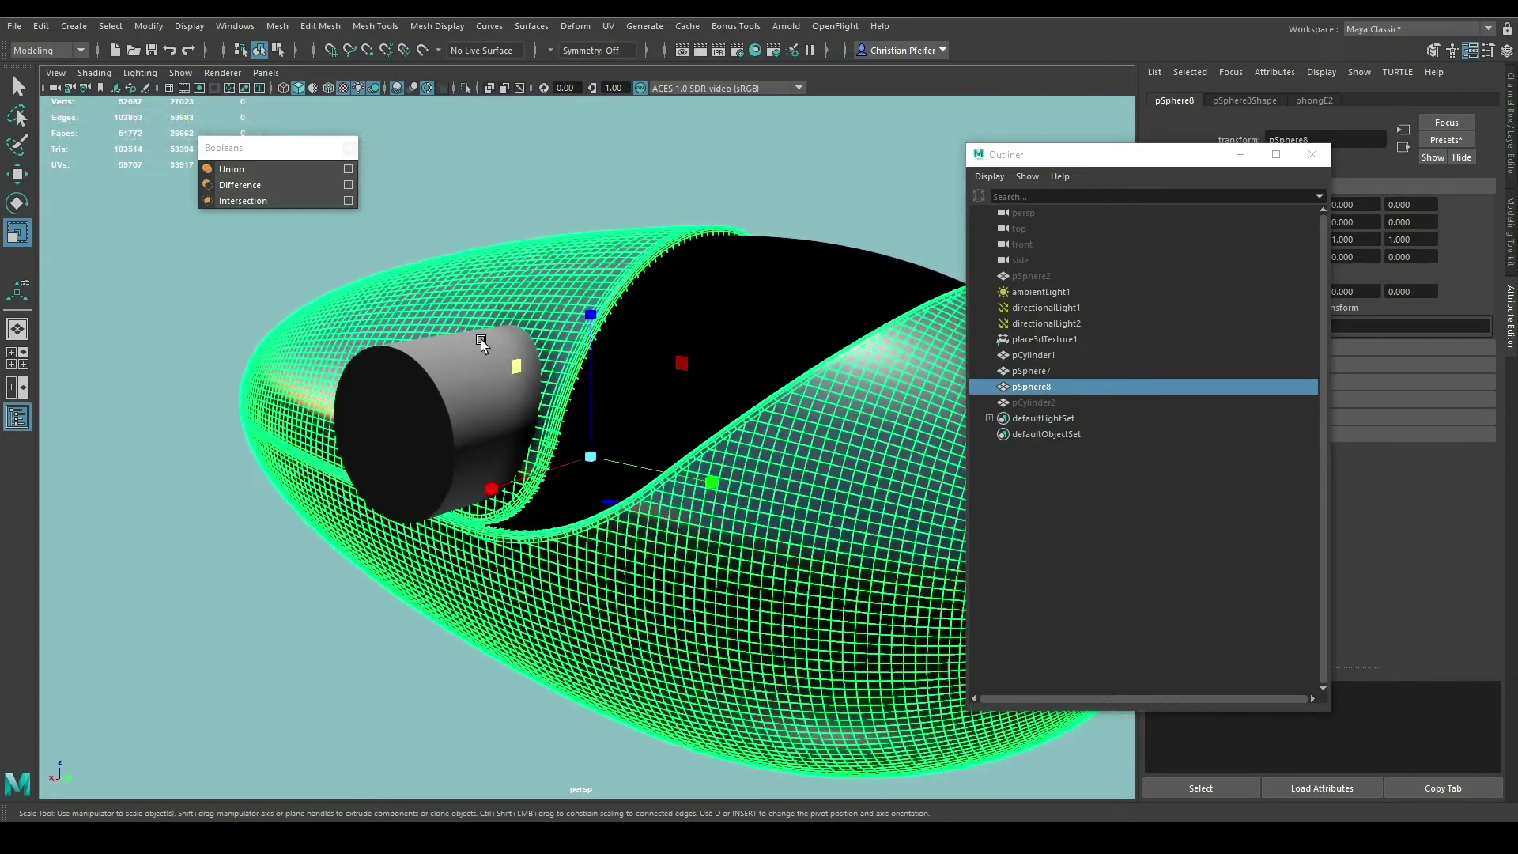
click(323, 27)
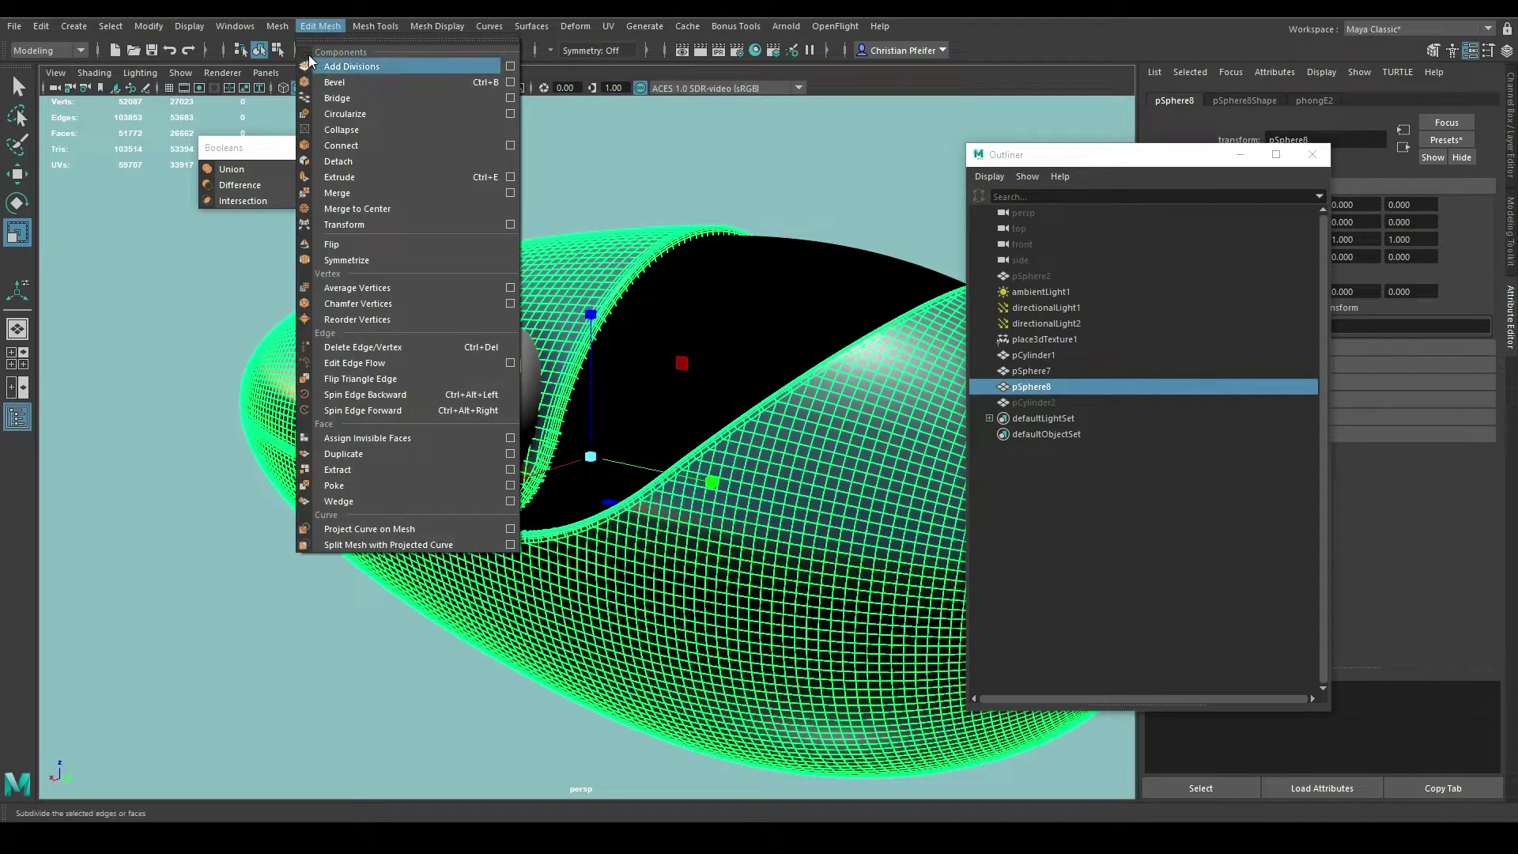
click(340, 469)
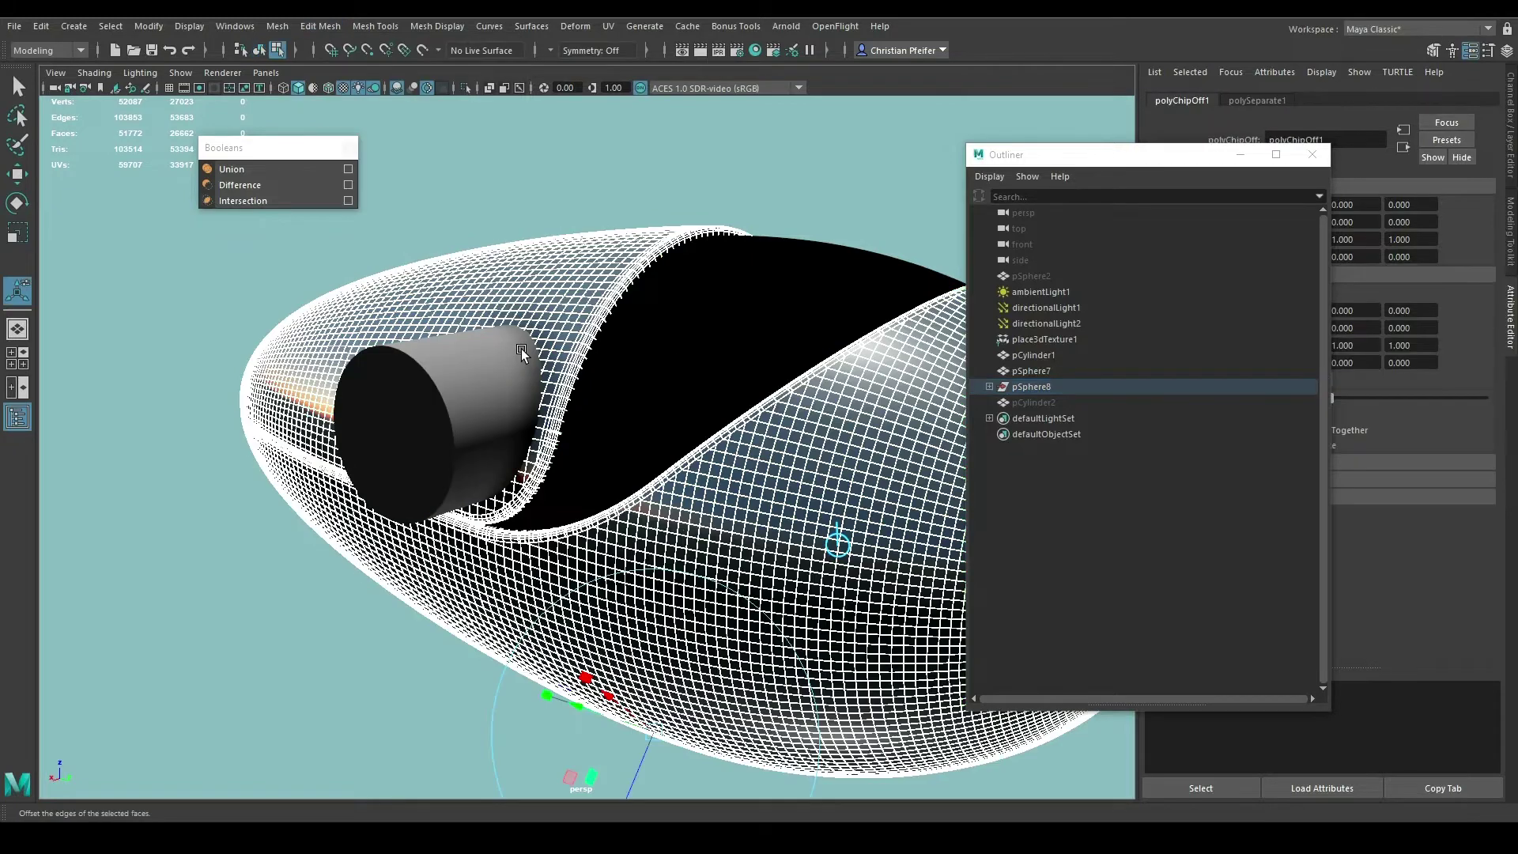
- Check the upper shell, lower body and cylinder, leaving only the cylinder selected
right_drag(648, 282, 724, 263)
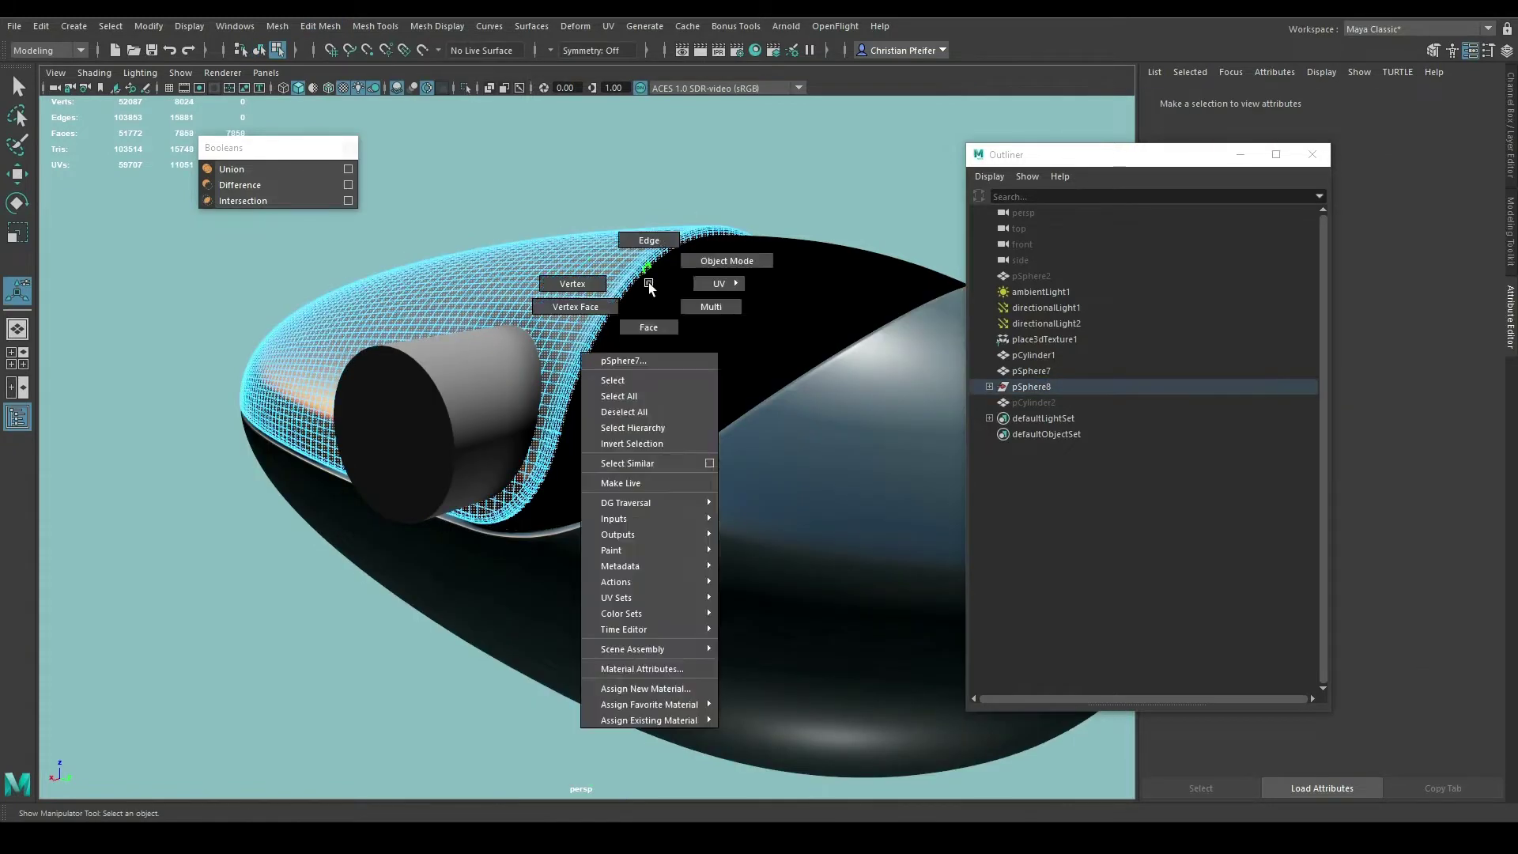
click(740, 428)
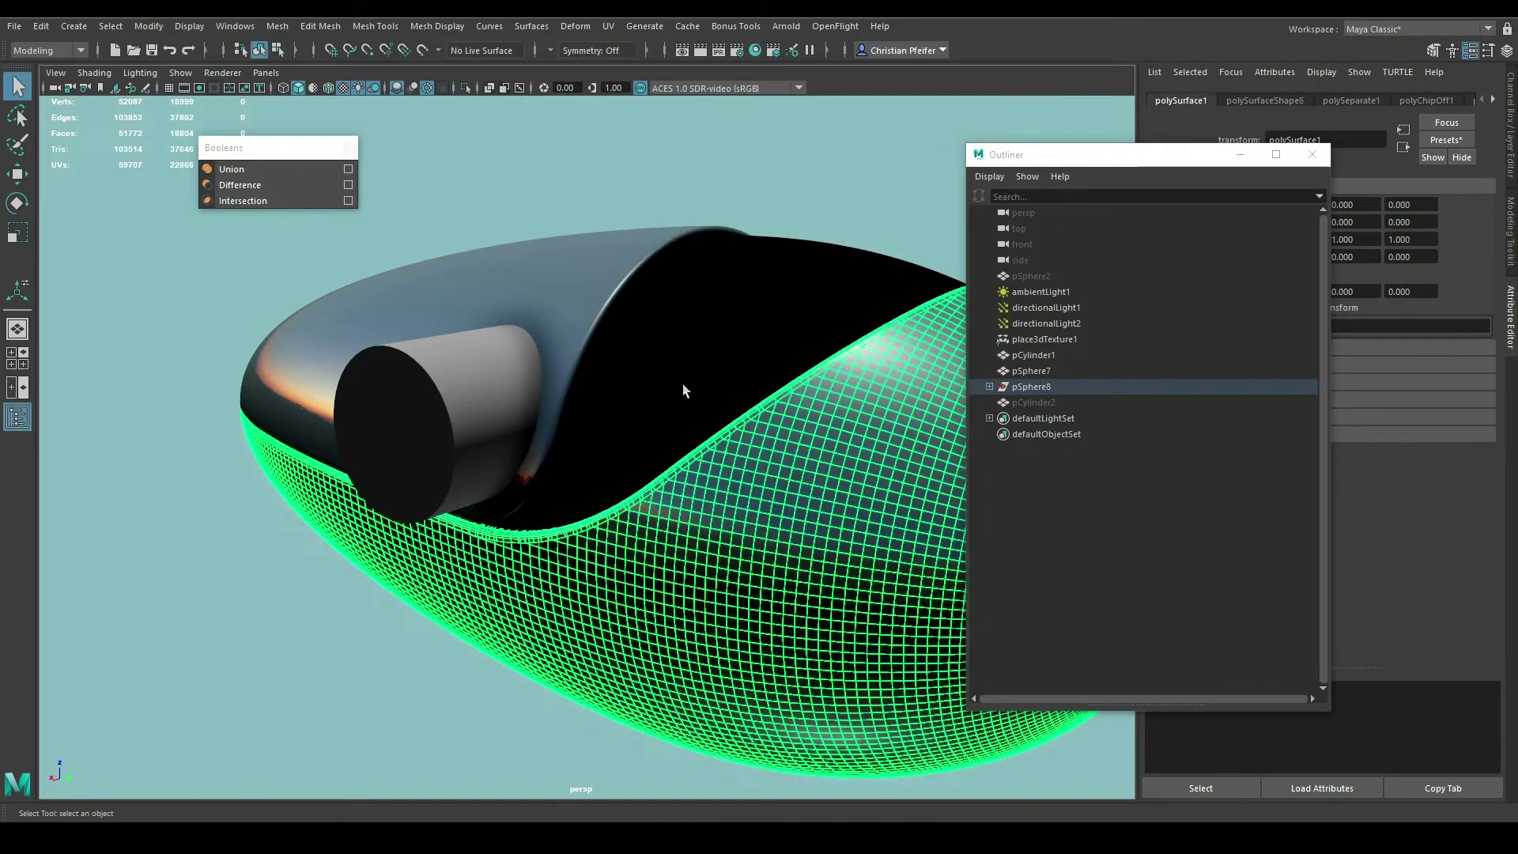
click(487, 398)
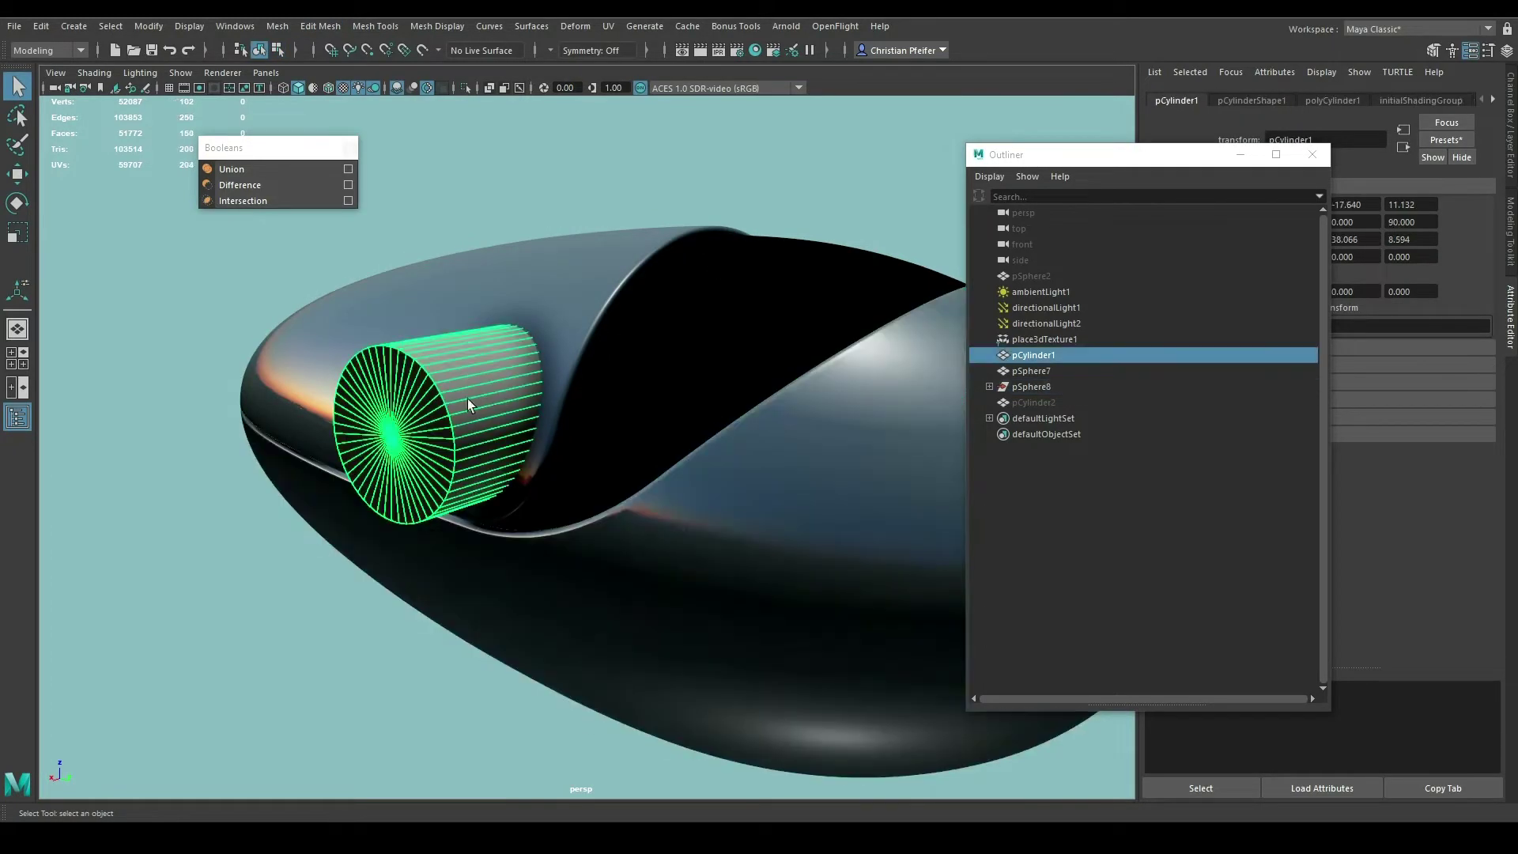
click(571, 287)
shift+click(501, 362)
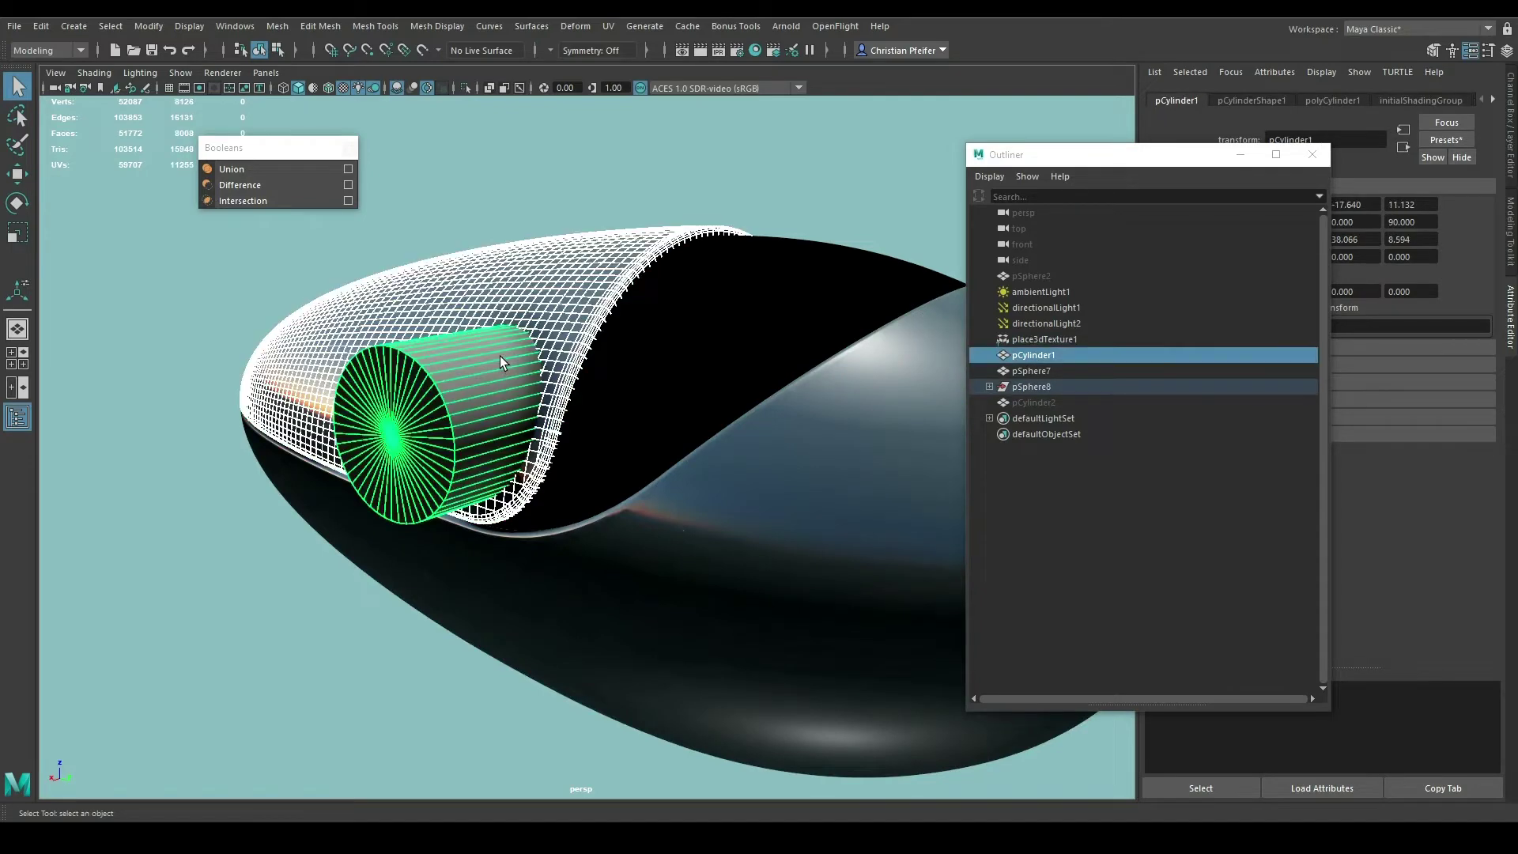
shift+click(557, 301)
mouse_move(558, 301)
alt+mouse_down()
mouse_move(678, 397)
mouse_move(643, 448)
alt+mouse_up()
- Move the cylinder out to the body's side and Boolean-subtract it from the upper shell
key(r)
key(w)
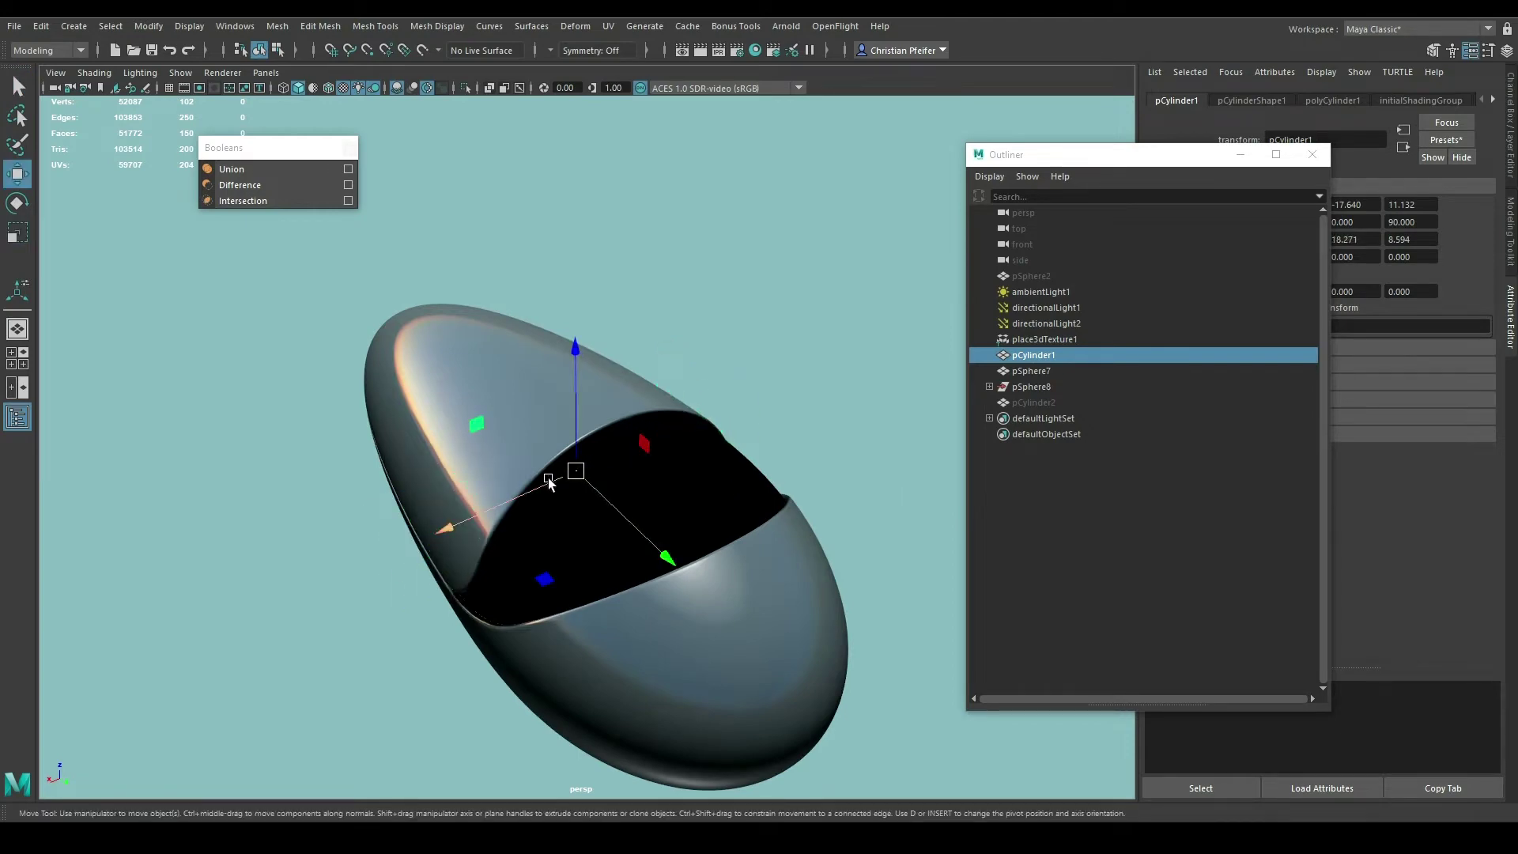
mouse_move(549, 480)
mouse_down()
mouse_move(414, 534)
mouse_move(545, 451)
mouse_move(548, 385)
mouse_up()
shift+click(527, 344)
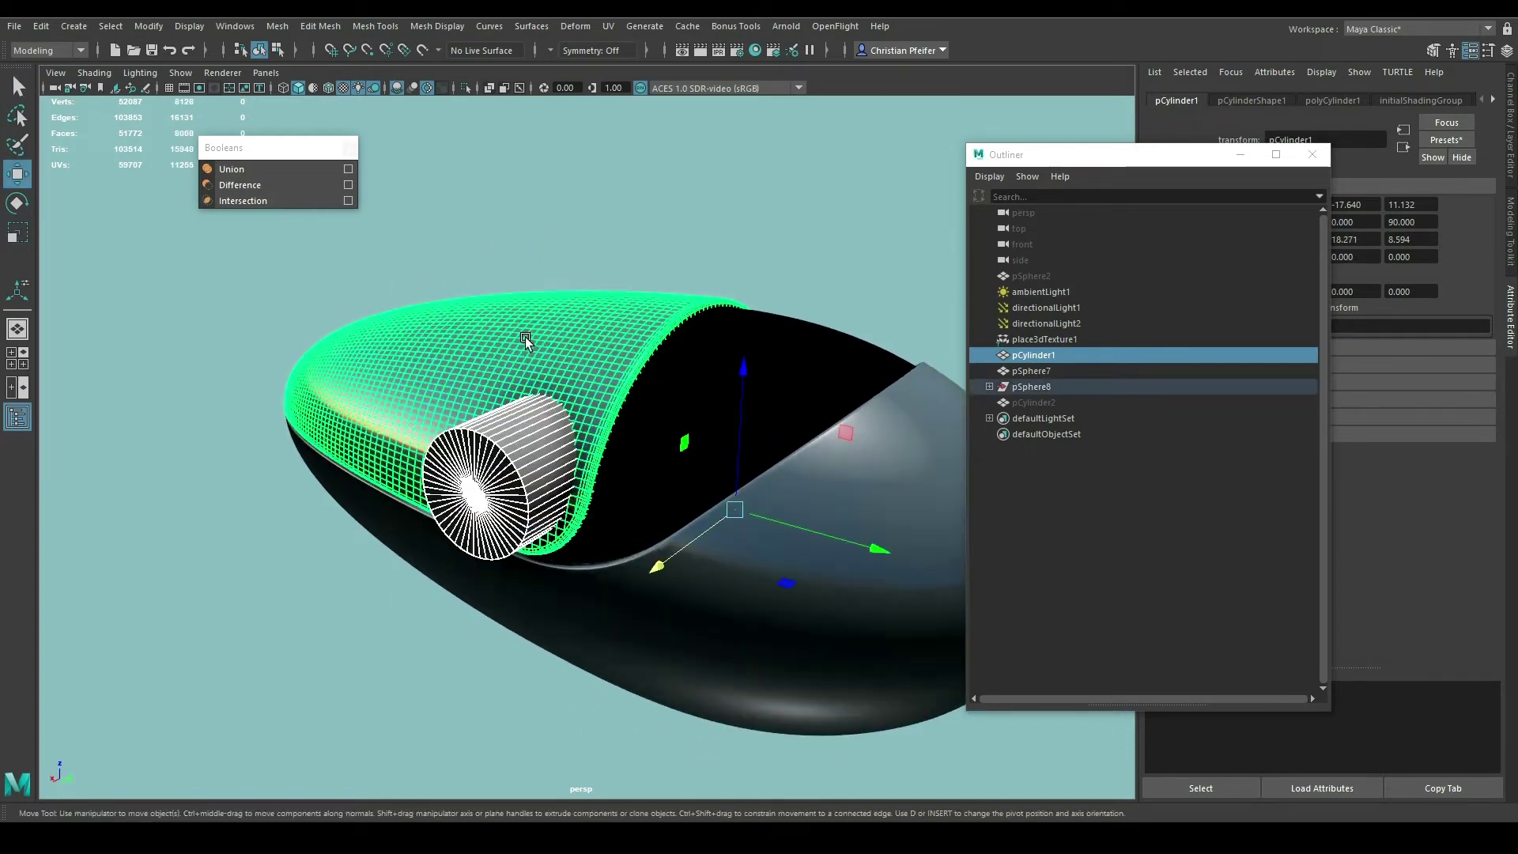
click(253, 183)
- Select the shell with the new hole and switch to Edge mode
click(491, 386)
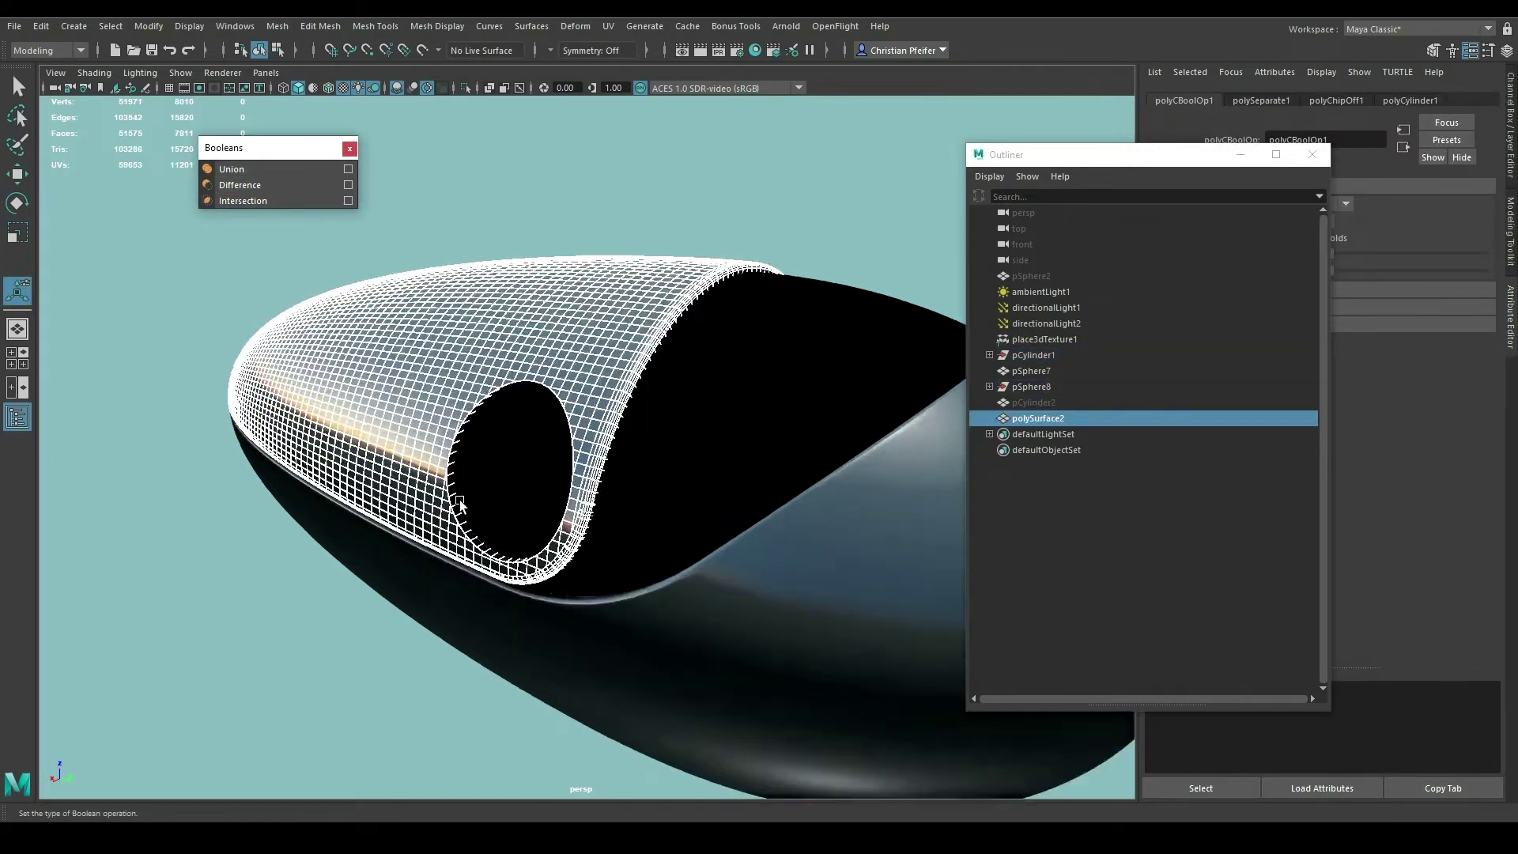
scroll(409, 400, up, 5)
scroll(559, 363, up, 2)
click(523, 268)
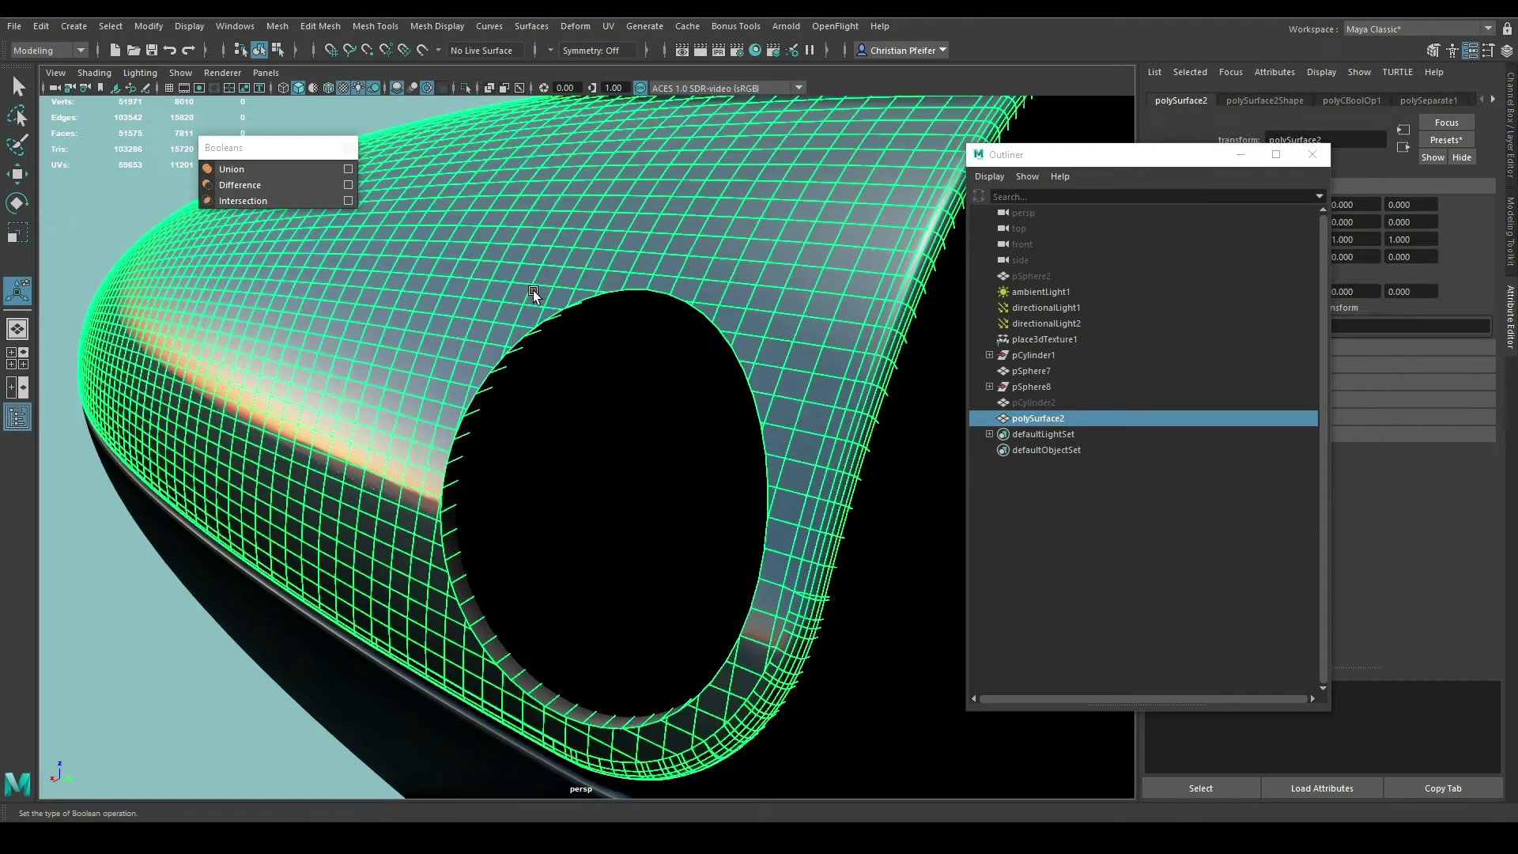
right_drag(533, 291, 475, 403)
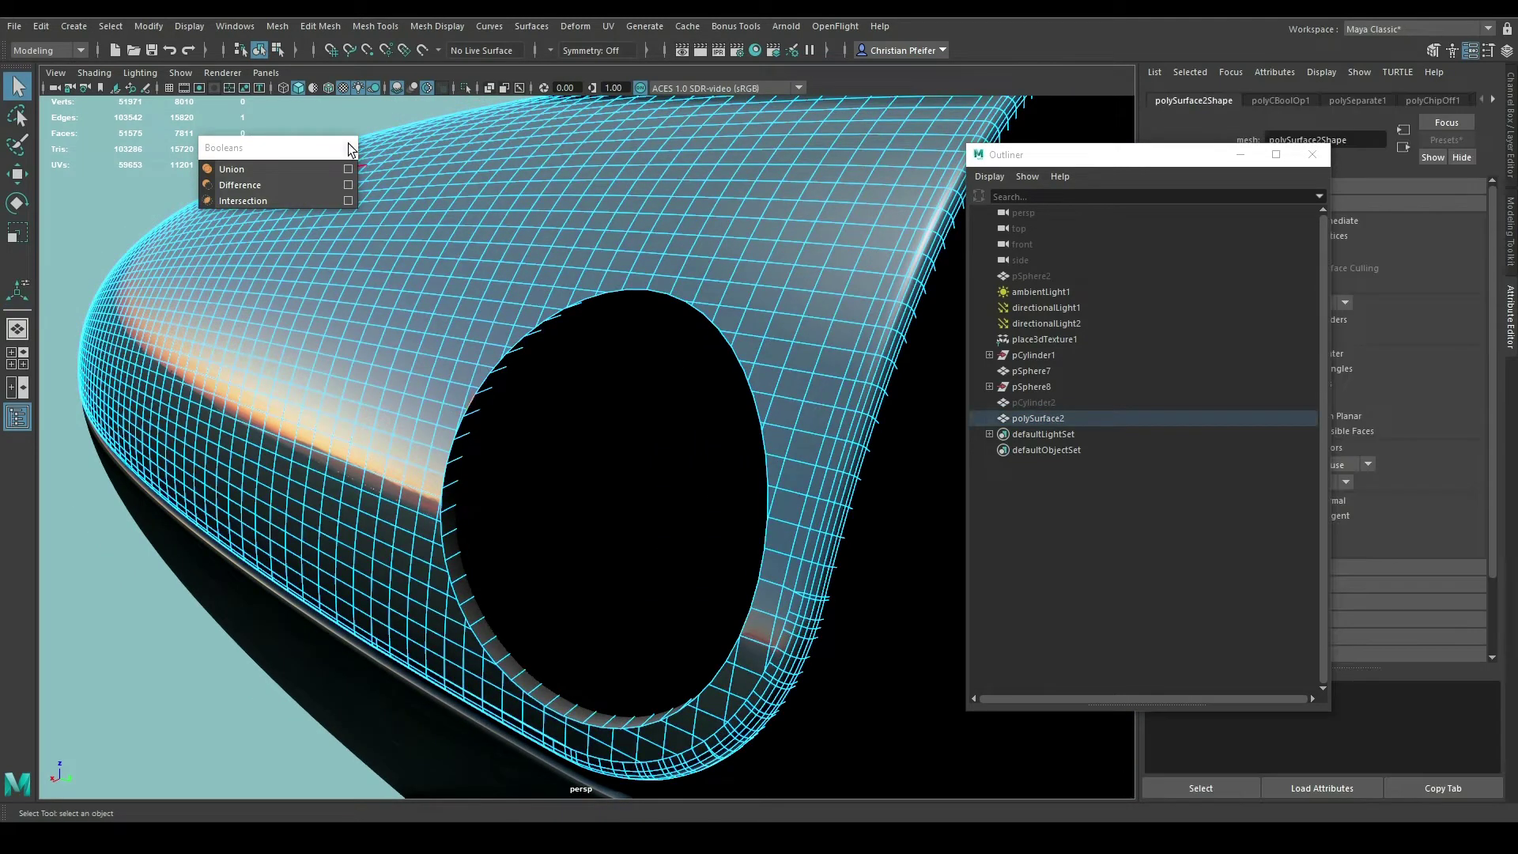
- Select the hole's contiguous edges and detach them with Edit Mesh > Detach
click(111, 26)
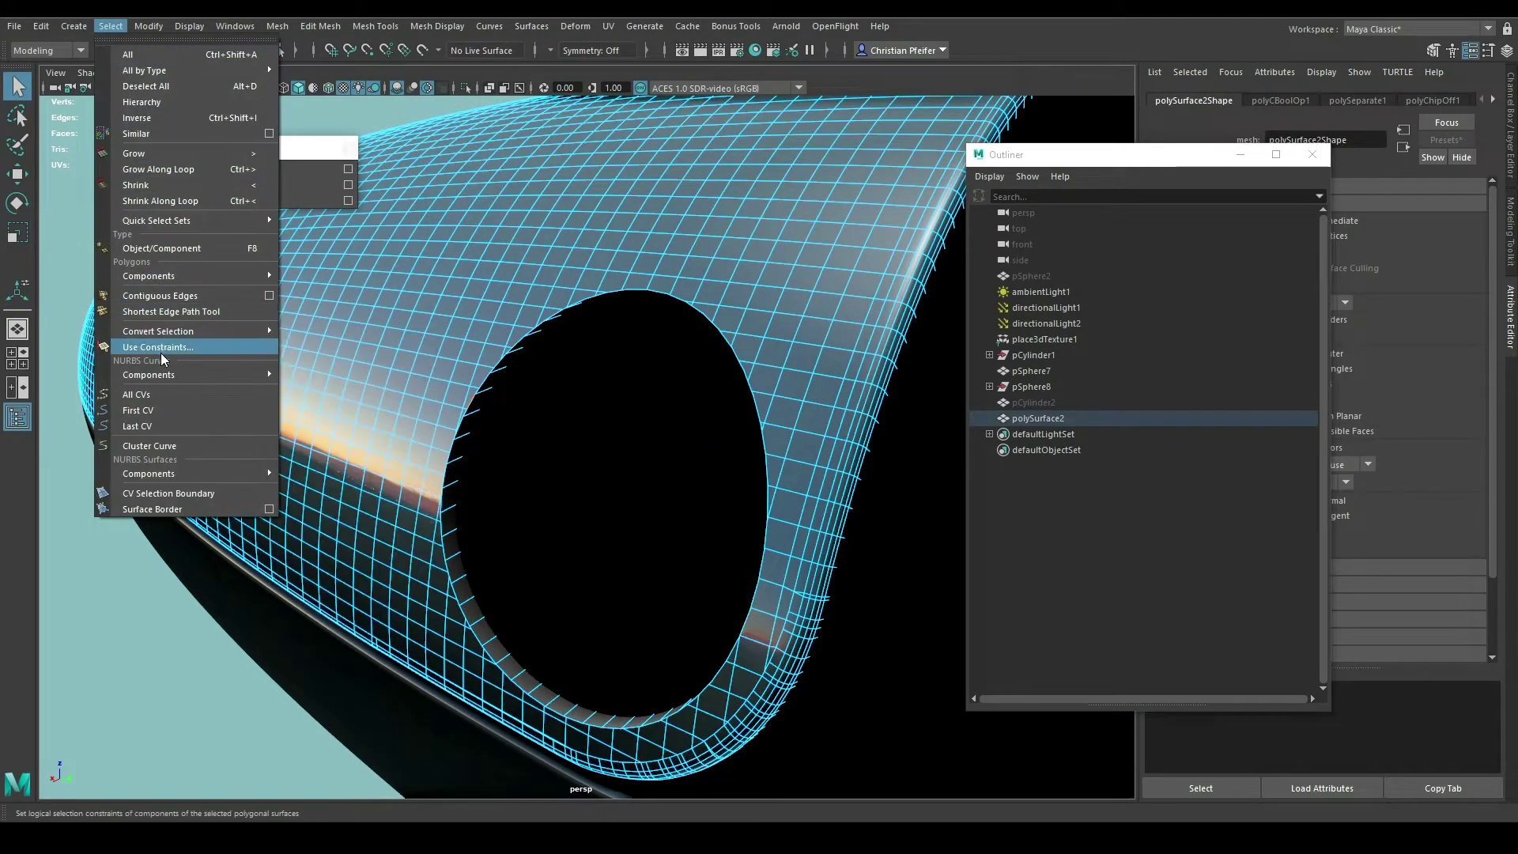
click(168, 295)
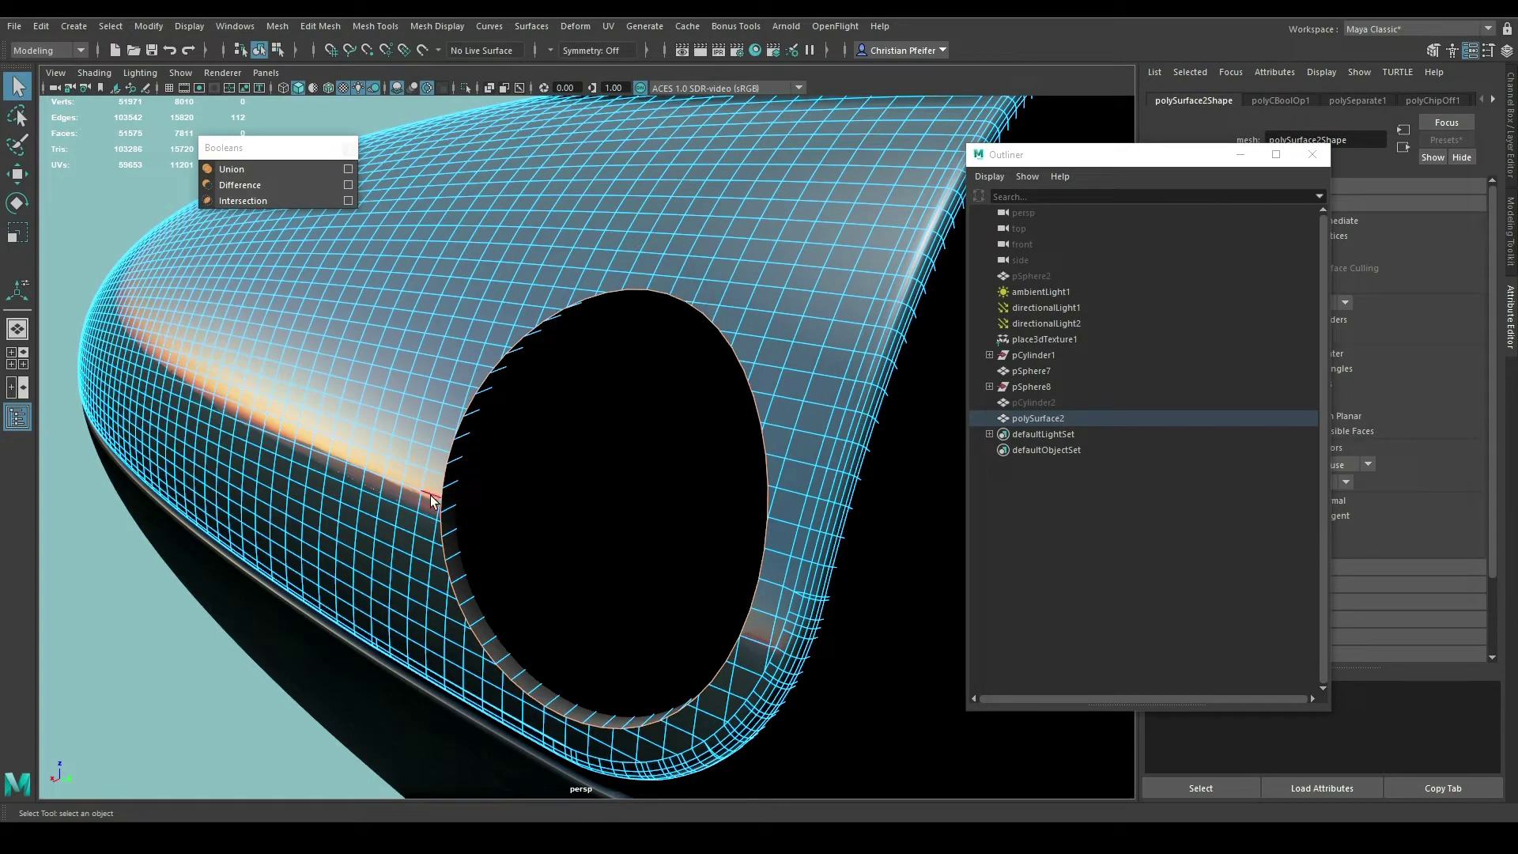
shift+right_drag(443, 513, 458, 549)
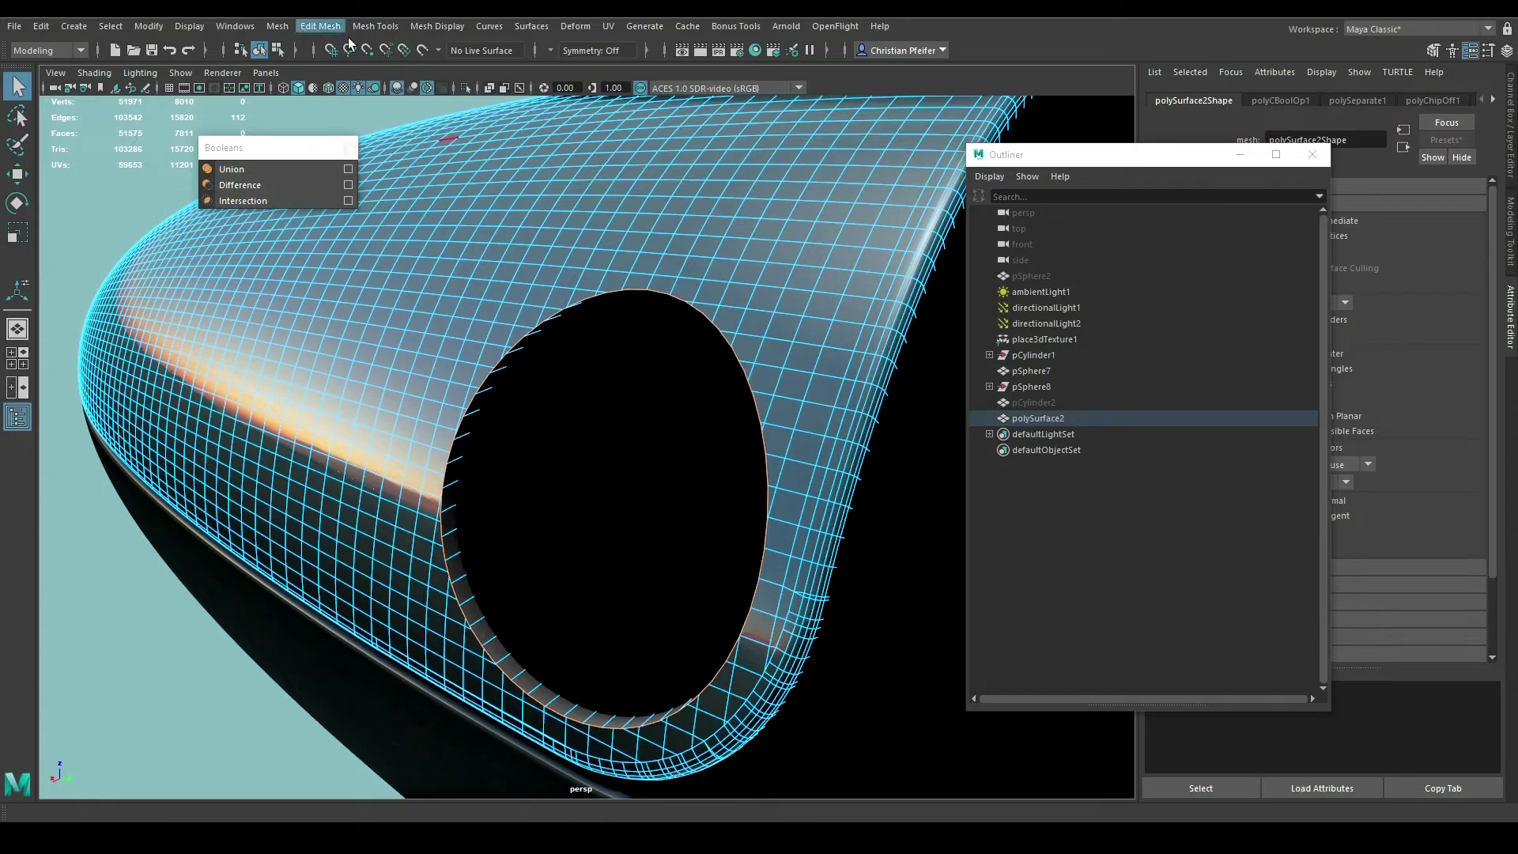
click(279, 27)
click(283, 28)
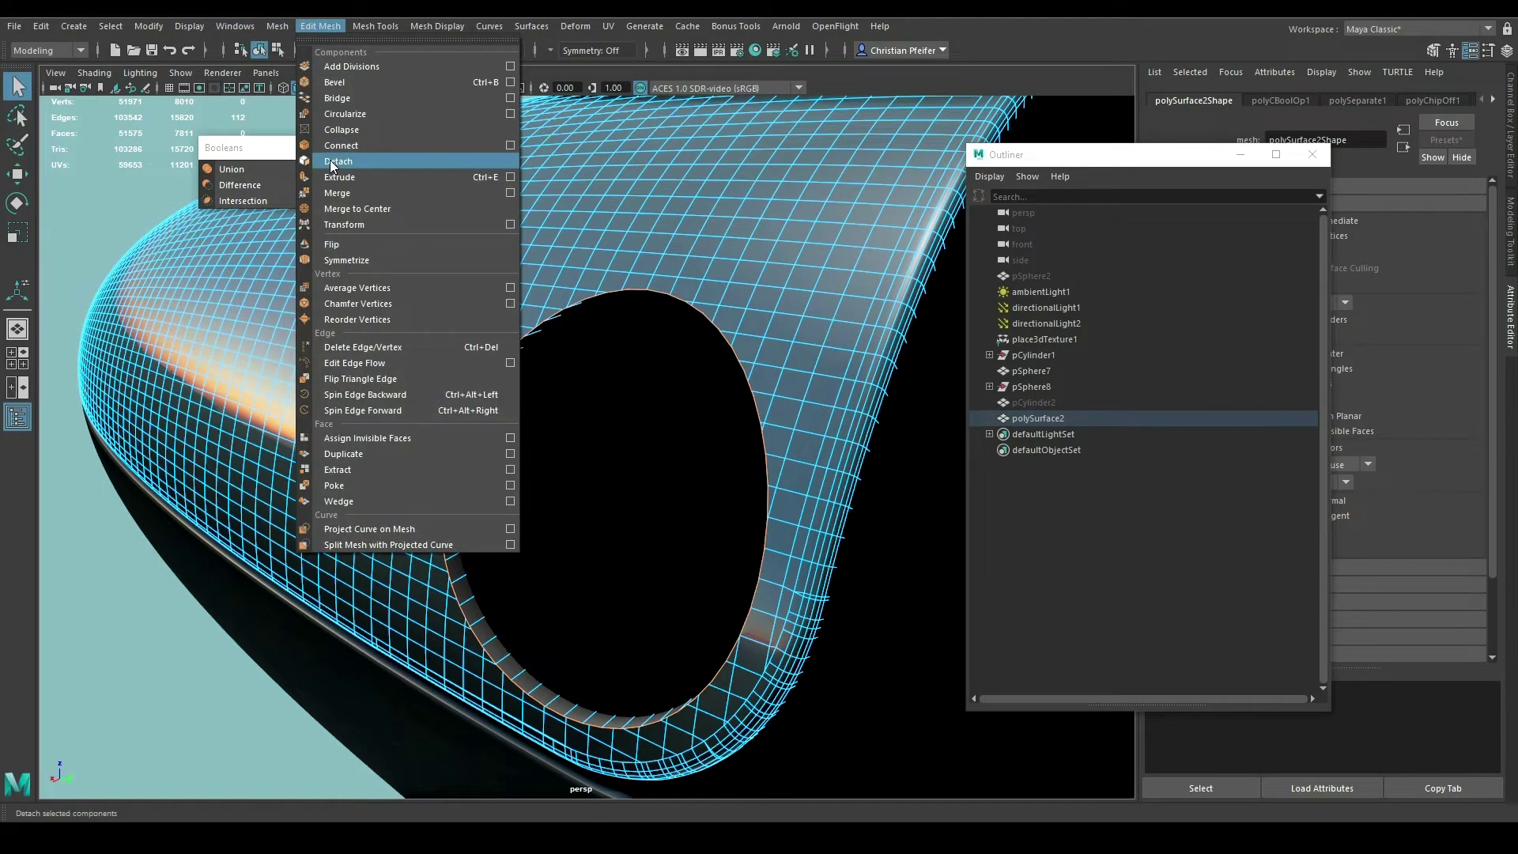
click(338, 160)
- Delete the rim face loop around the hole, then select the hole's border edge loop
right_click(565, 238)
right_drag(566, 259, 564, 282)
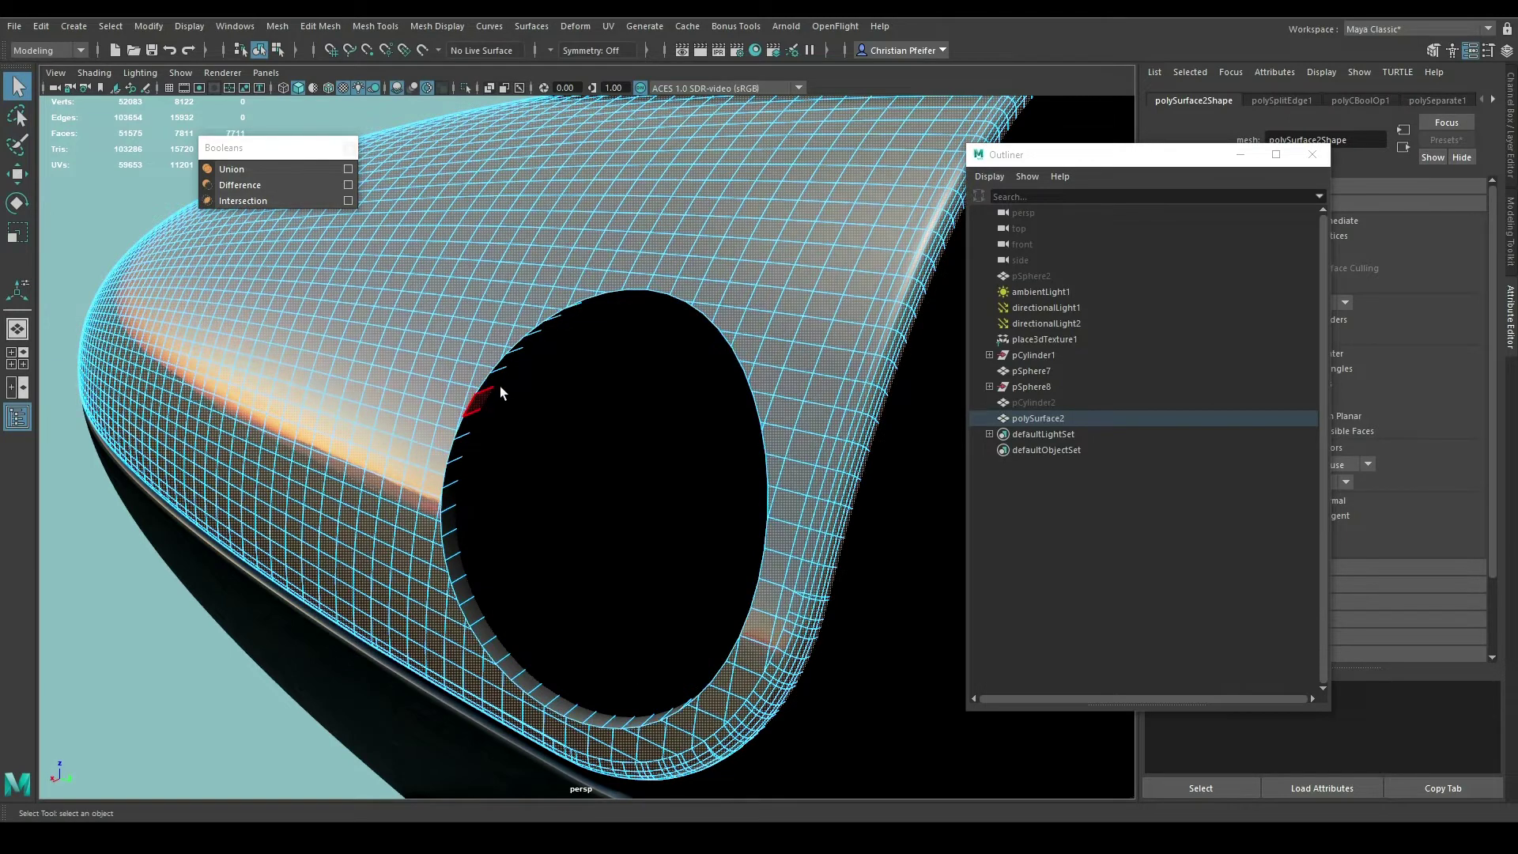
double_click(521, 366)
key(Delete)
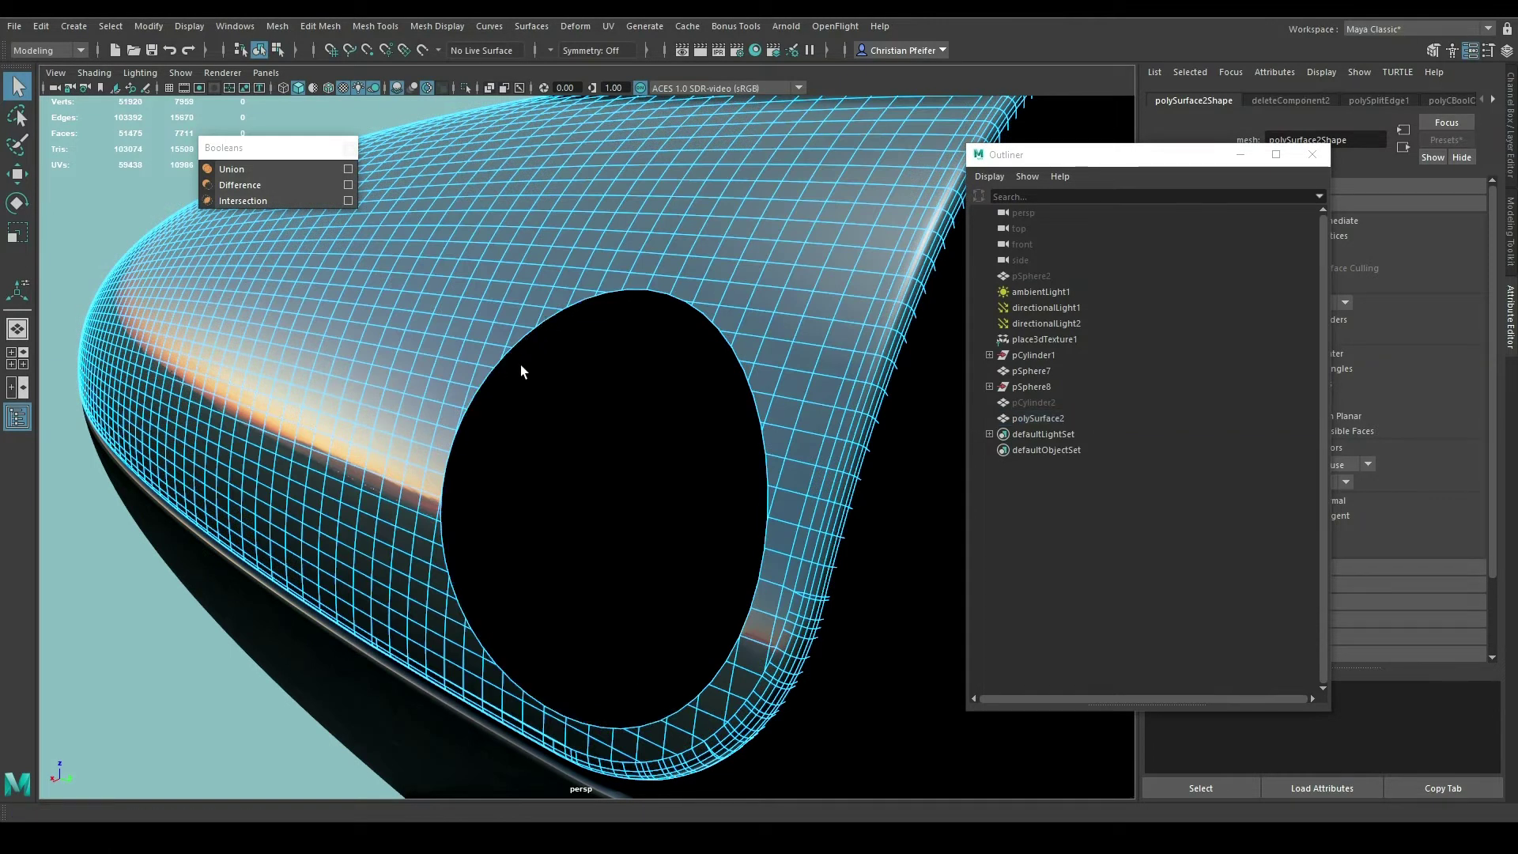
right_click(514, 280)
click(518, 234)
double_click(545, 316)
- Extrude the hole's border edges and scale them inward into a ring
mouse_move(561, 311)
alt+mouse_down()
mouse_move(525, 289)
mouse_move(620, 328)
alt+mouse_up()
scroll(634, 339, up, 3)
shift+right_drag(695, 285, 620, 291)
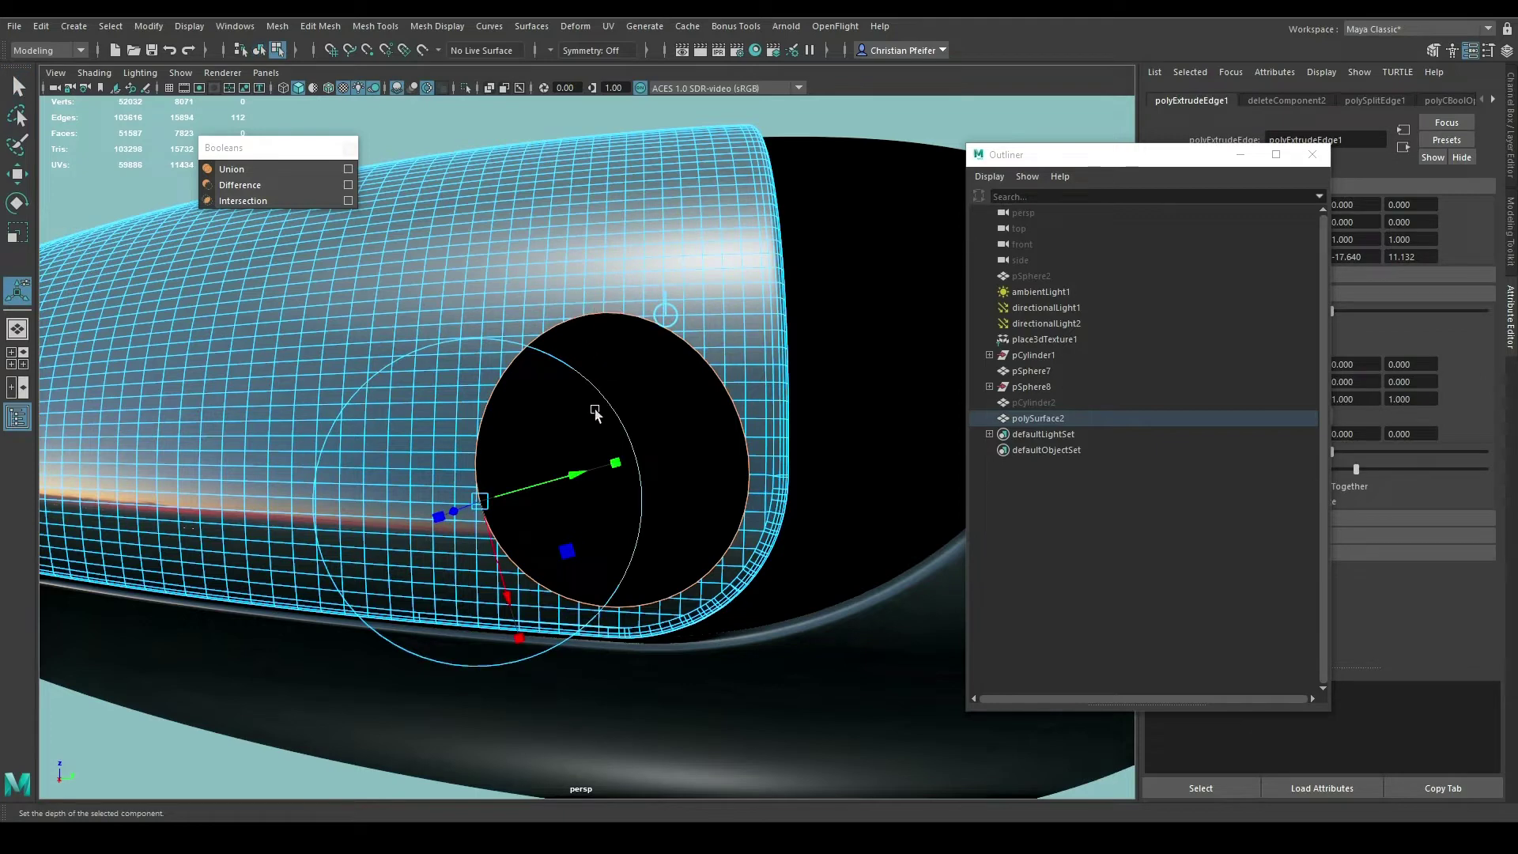
scroll(630, 436, up, 2)
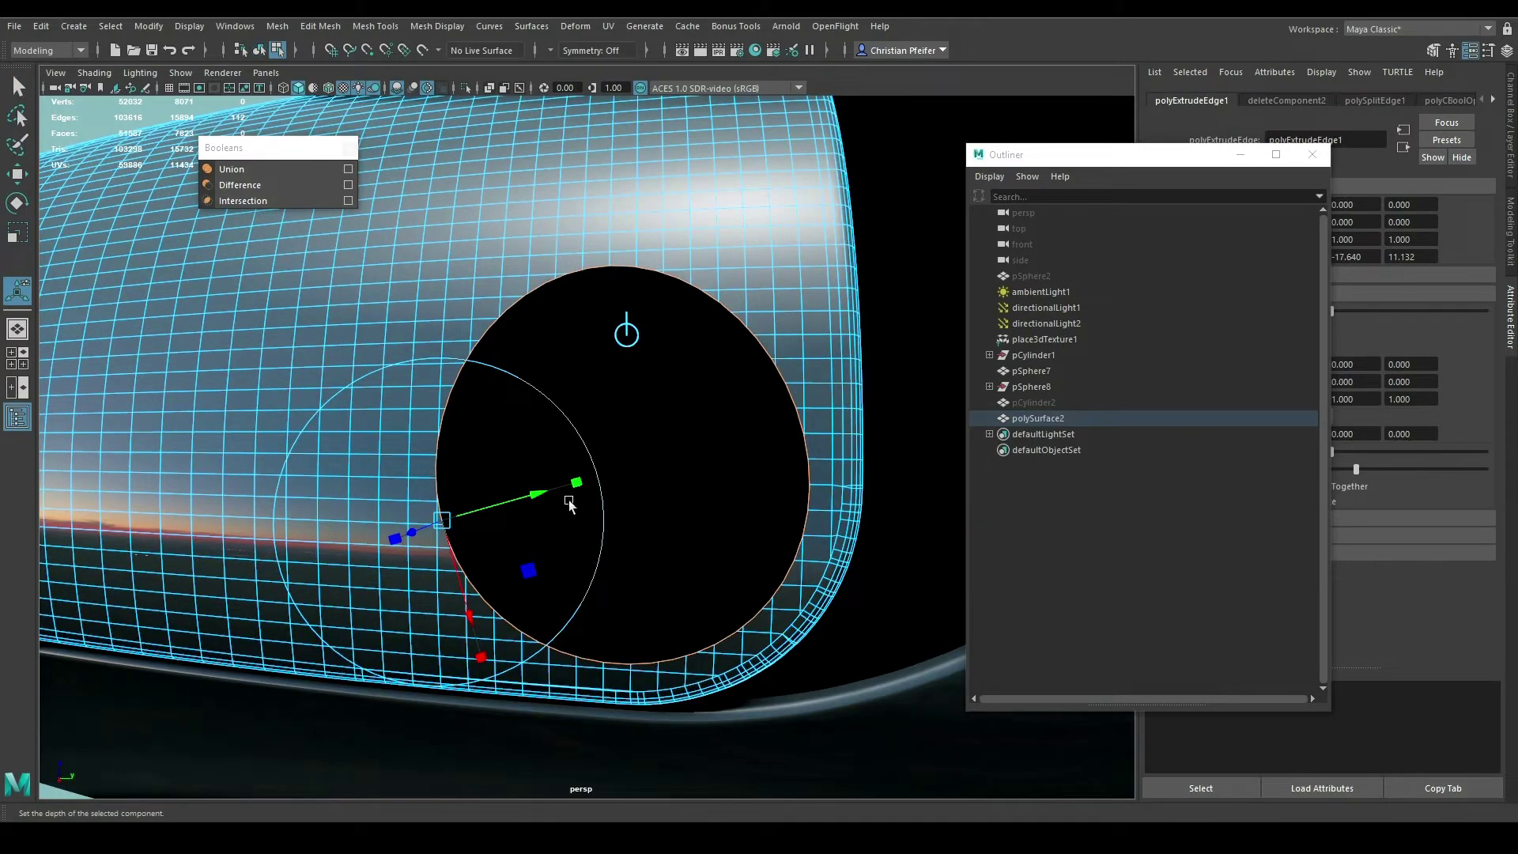
drag(534, 497, 589, 479)
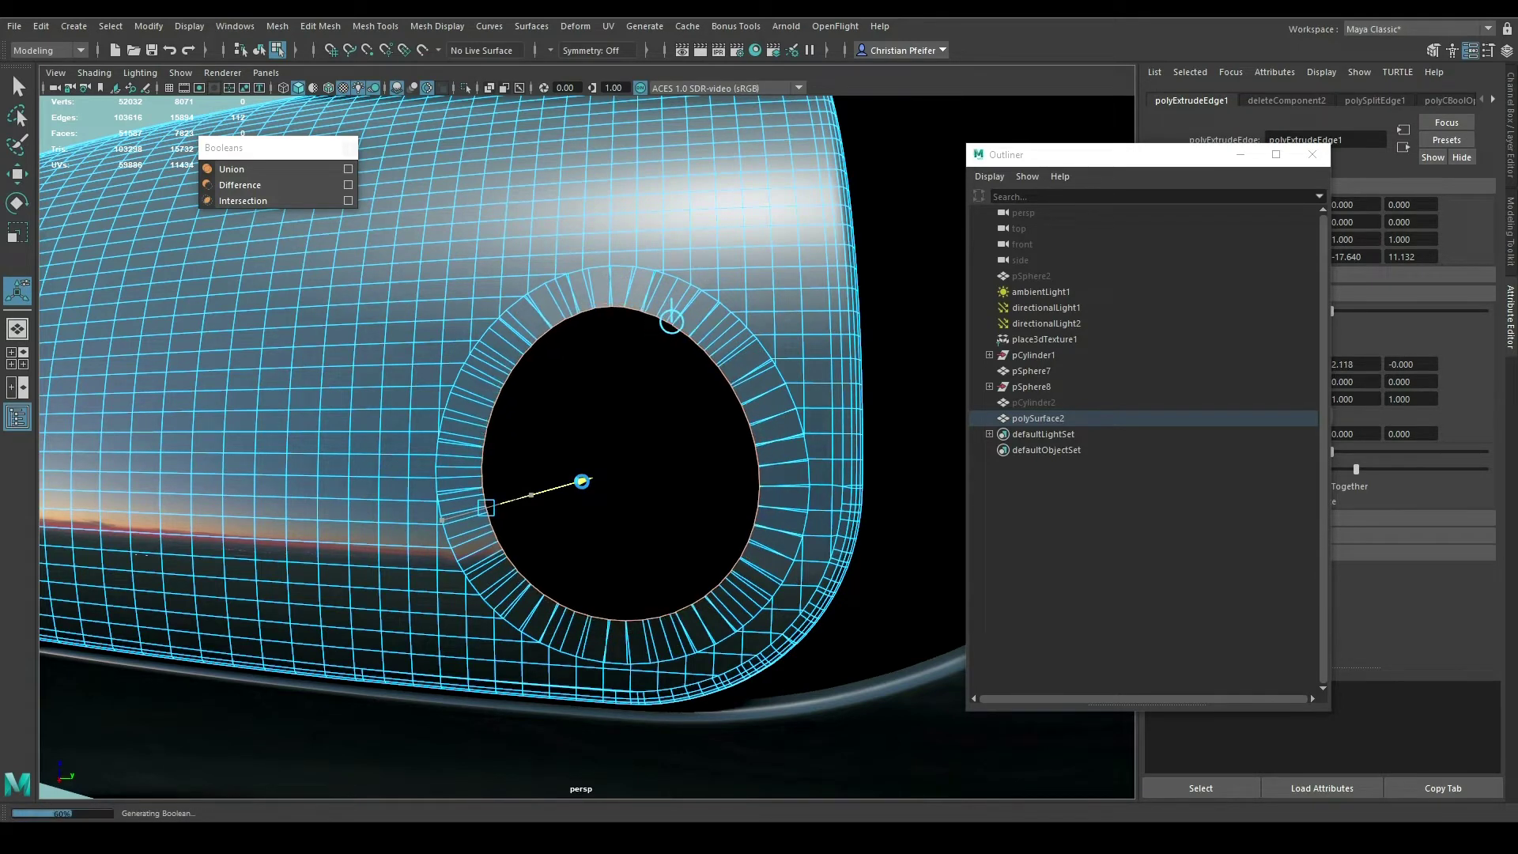
- Adjust the extruded ring with the manipulator to widen the egg-shaped opening
click(672, 320)
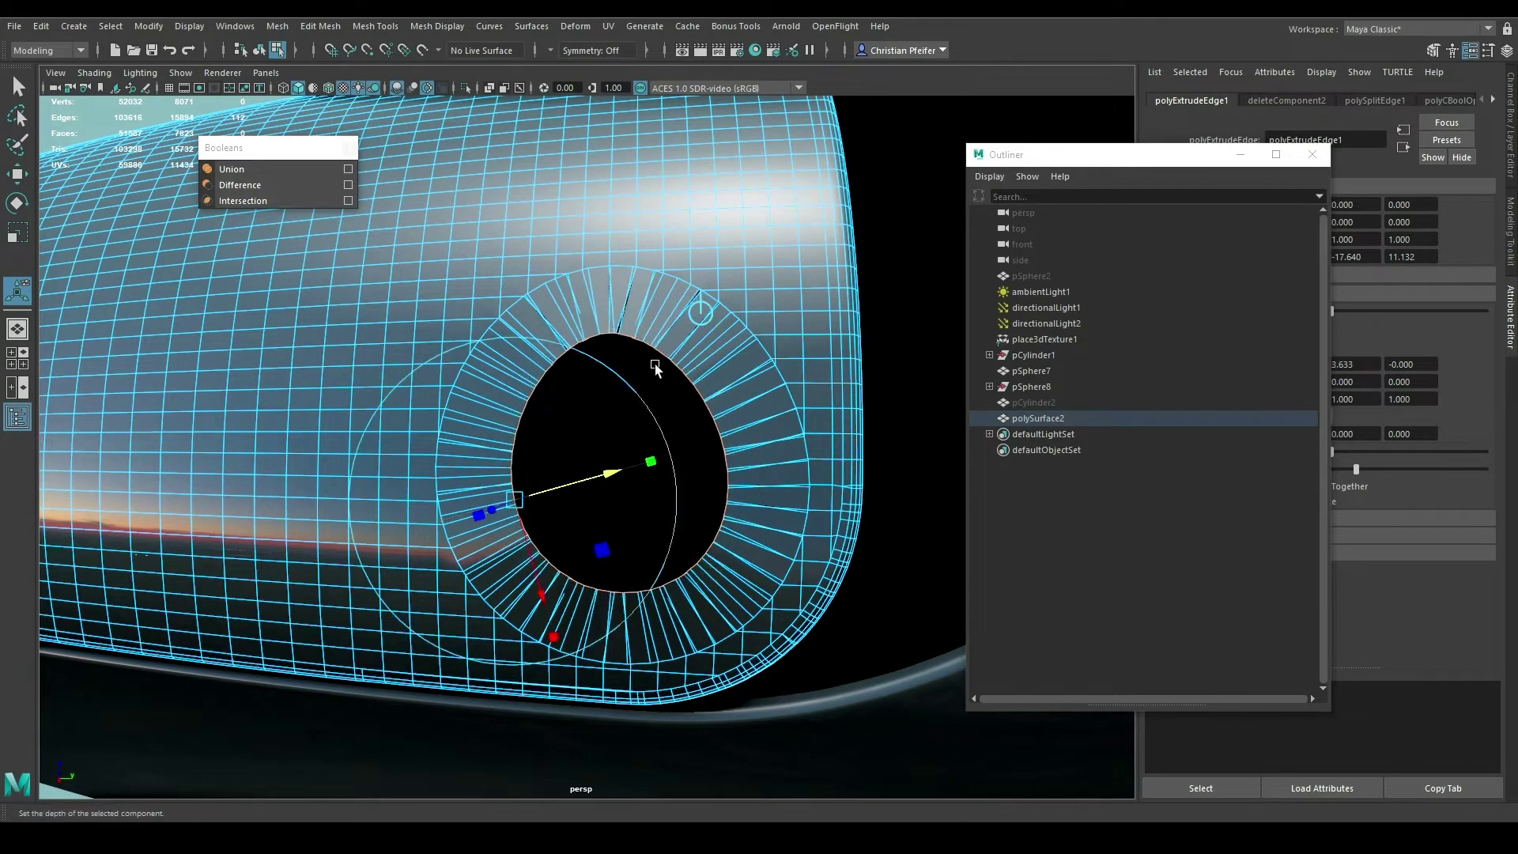
alt+drag(654, 364, 620, 339)
scroll(466, 319, up, 3)
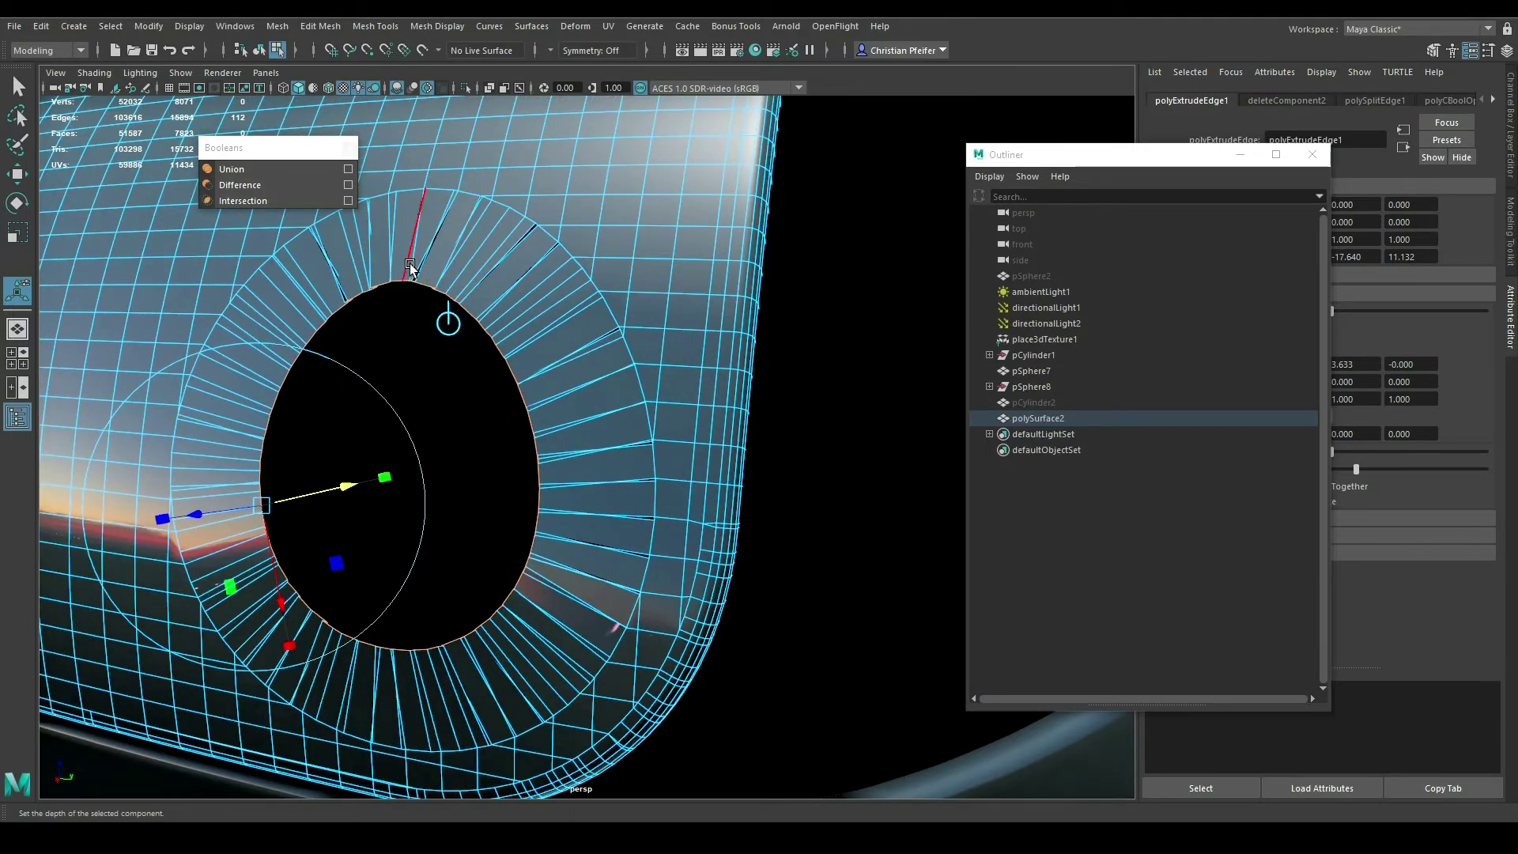
alt+middle_drag(417, 266, 578, 284)
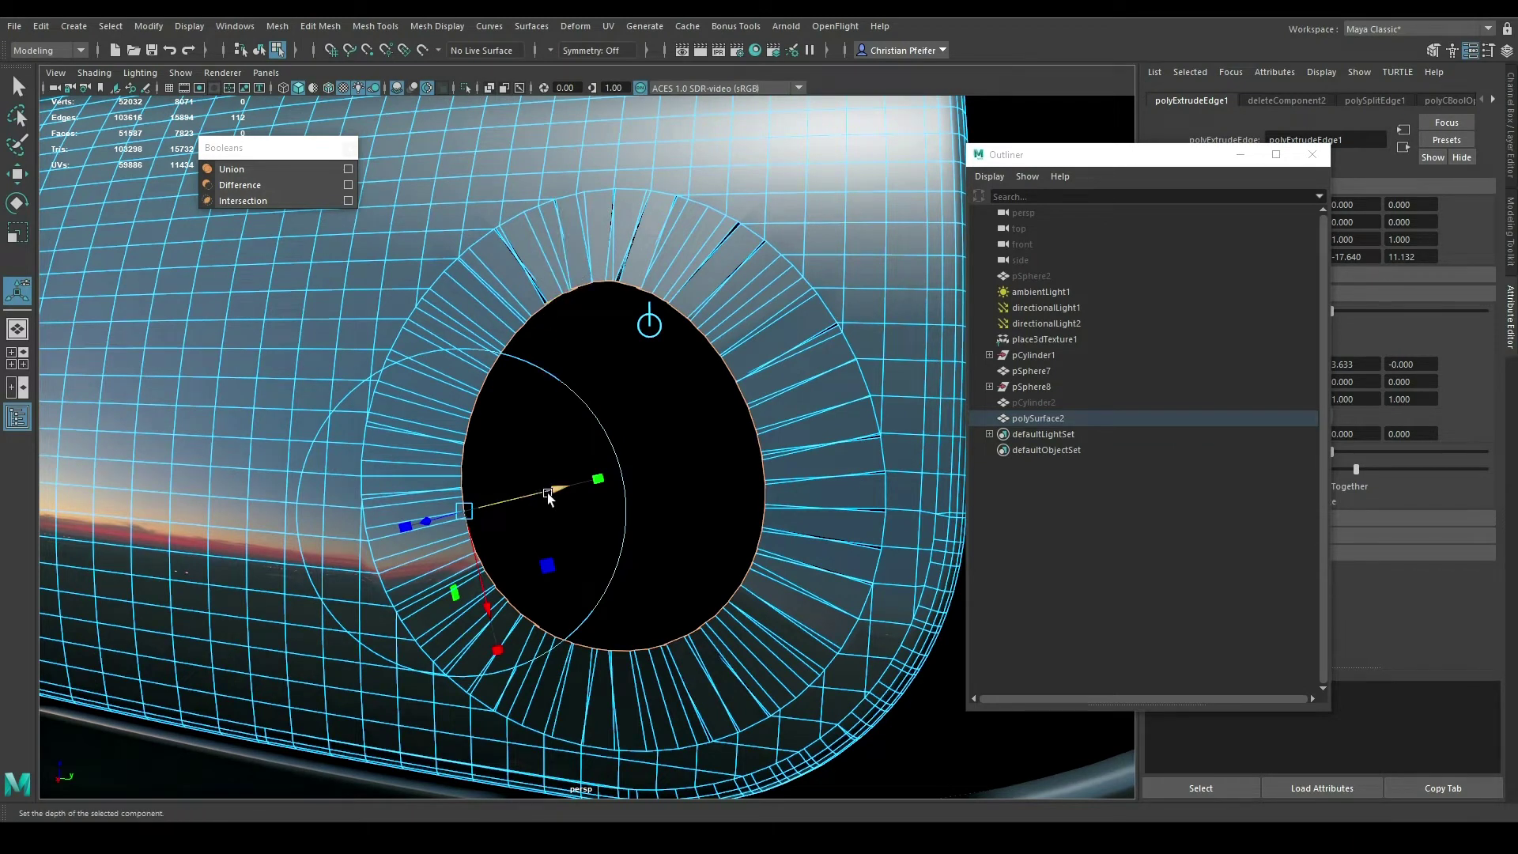
drag(552, 492, 550, 490)
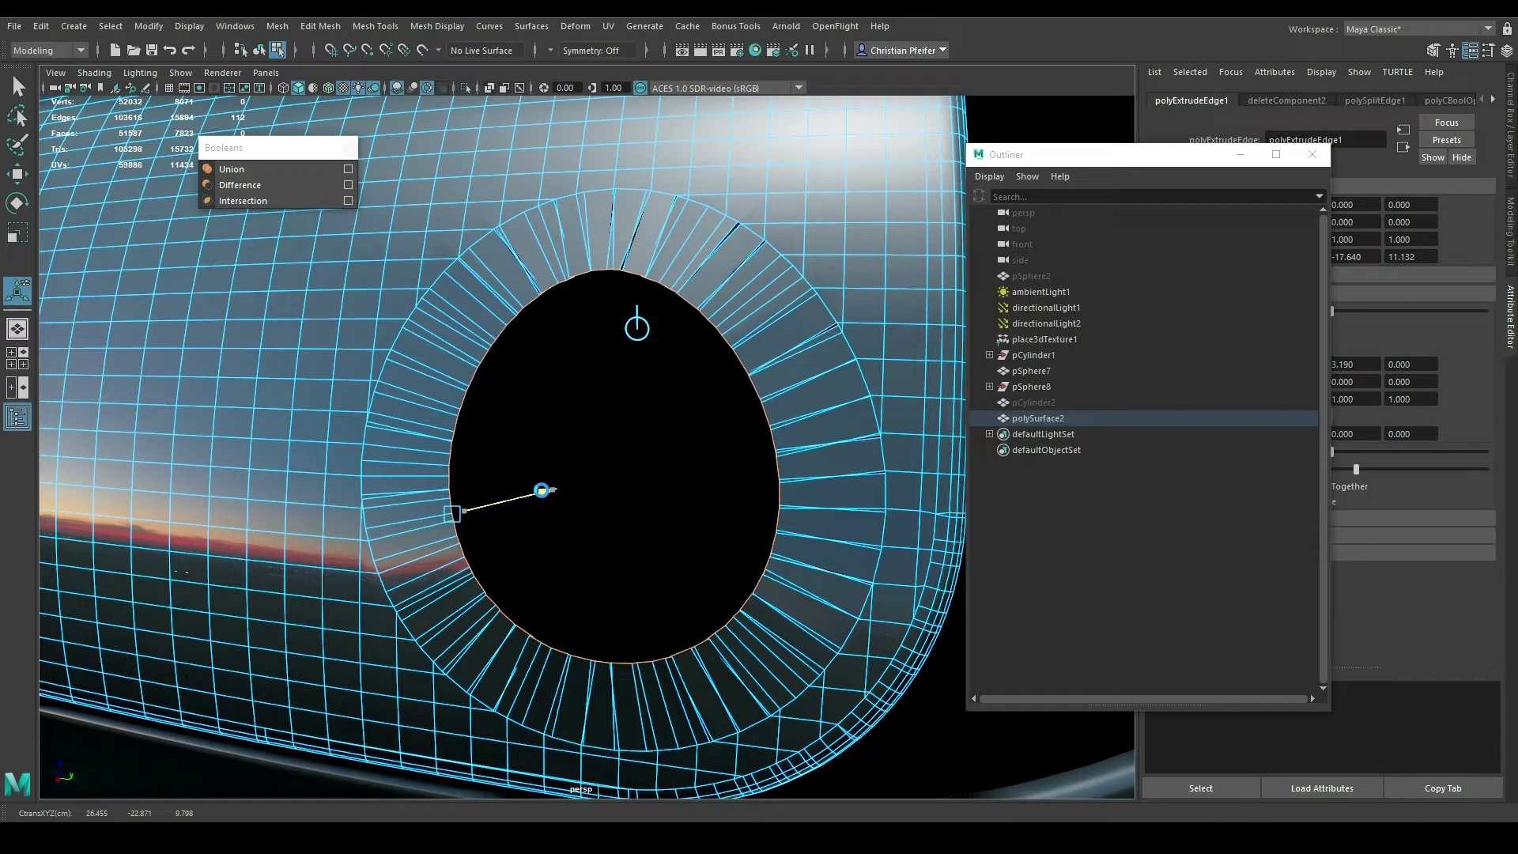
click(542, 490)
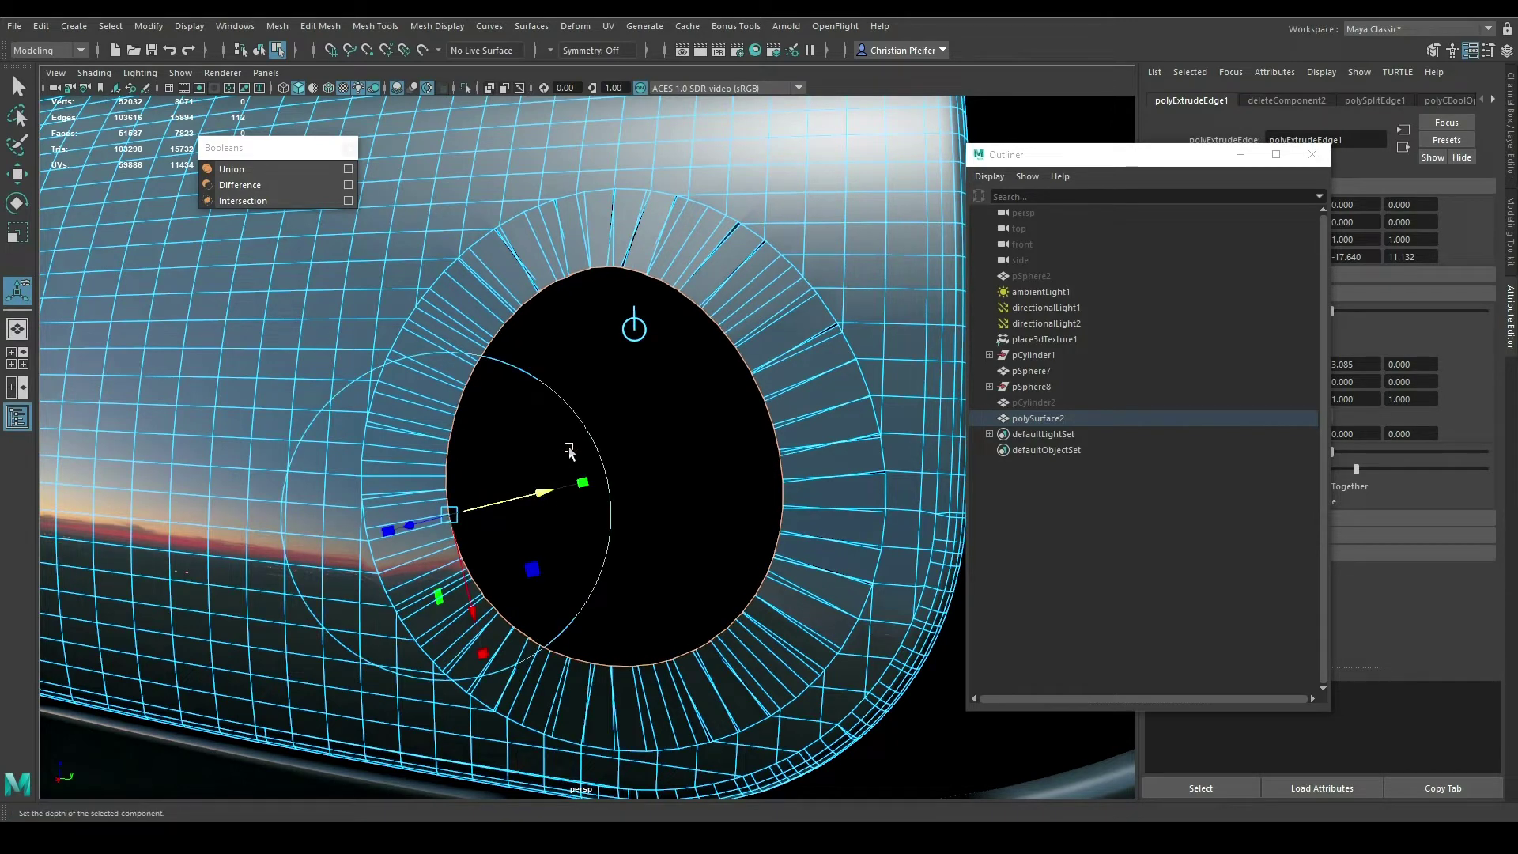
alt+drag(569, 447, 709, 372)
drag(638, 489, 618, 433)
scroll(641, 461, down, 5)
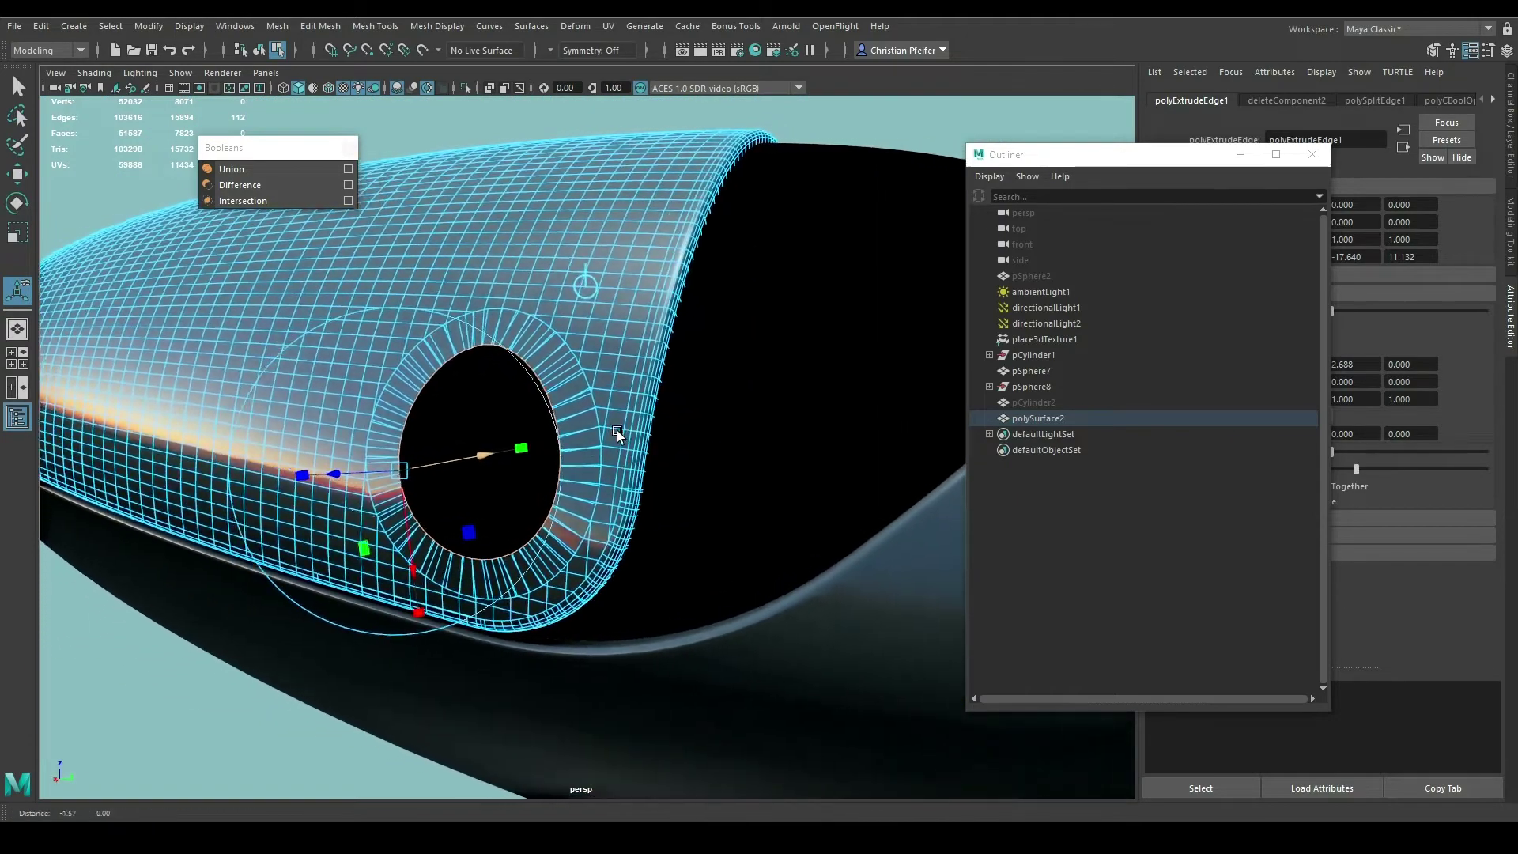
scroll(660, 397, up, 2)
scroll(657, 397, up, 2)
scroll(656, 353, up, 3)
right_drag(669, 316, 667, 326)
- Select the ring's middle face loop and merge its vertices
click(667, 325)
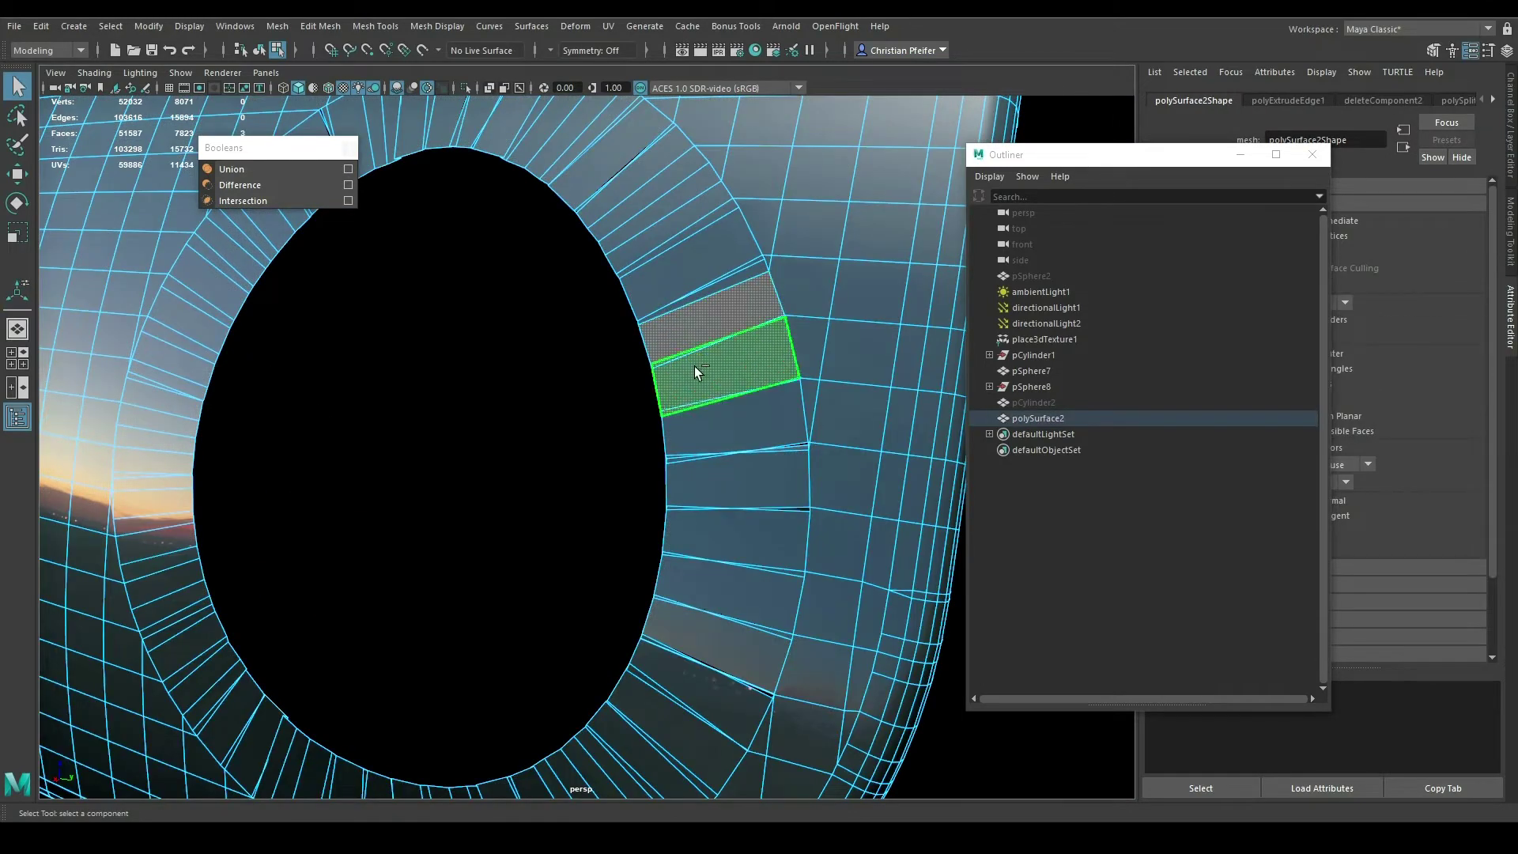
shift+double_click(697, 296)
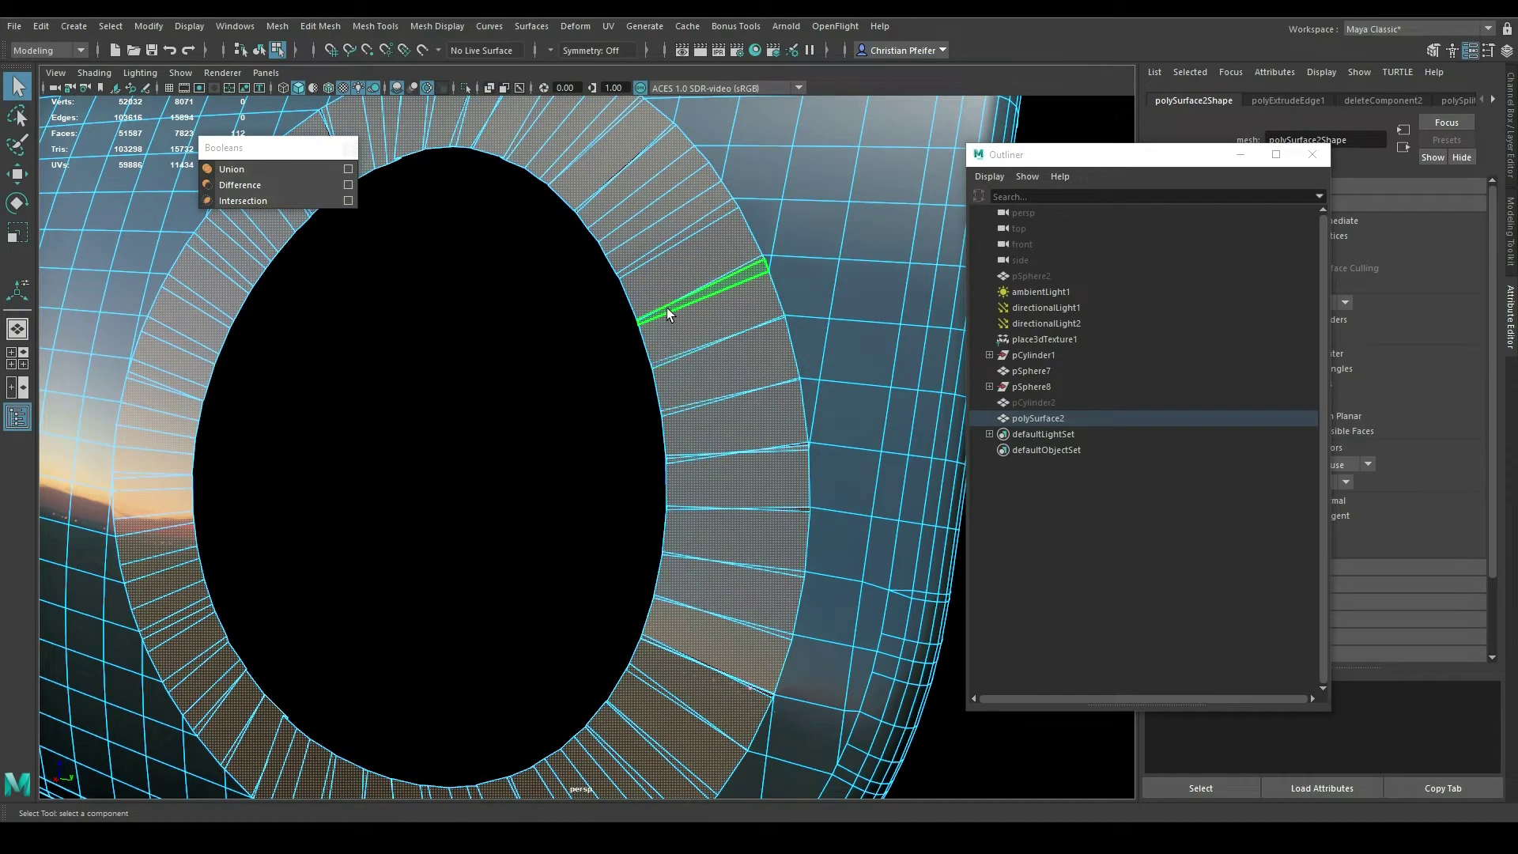
shift+right_drag(694, 332, 752, 354)
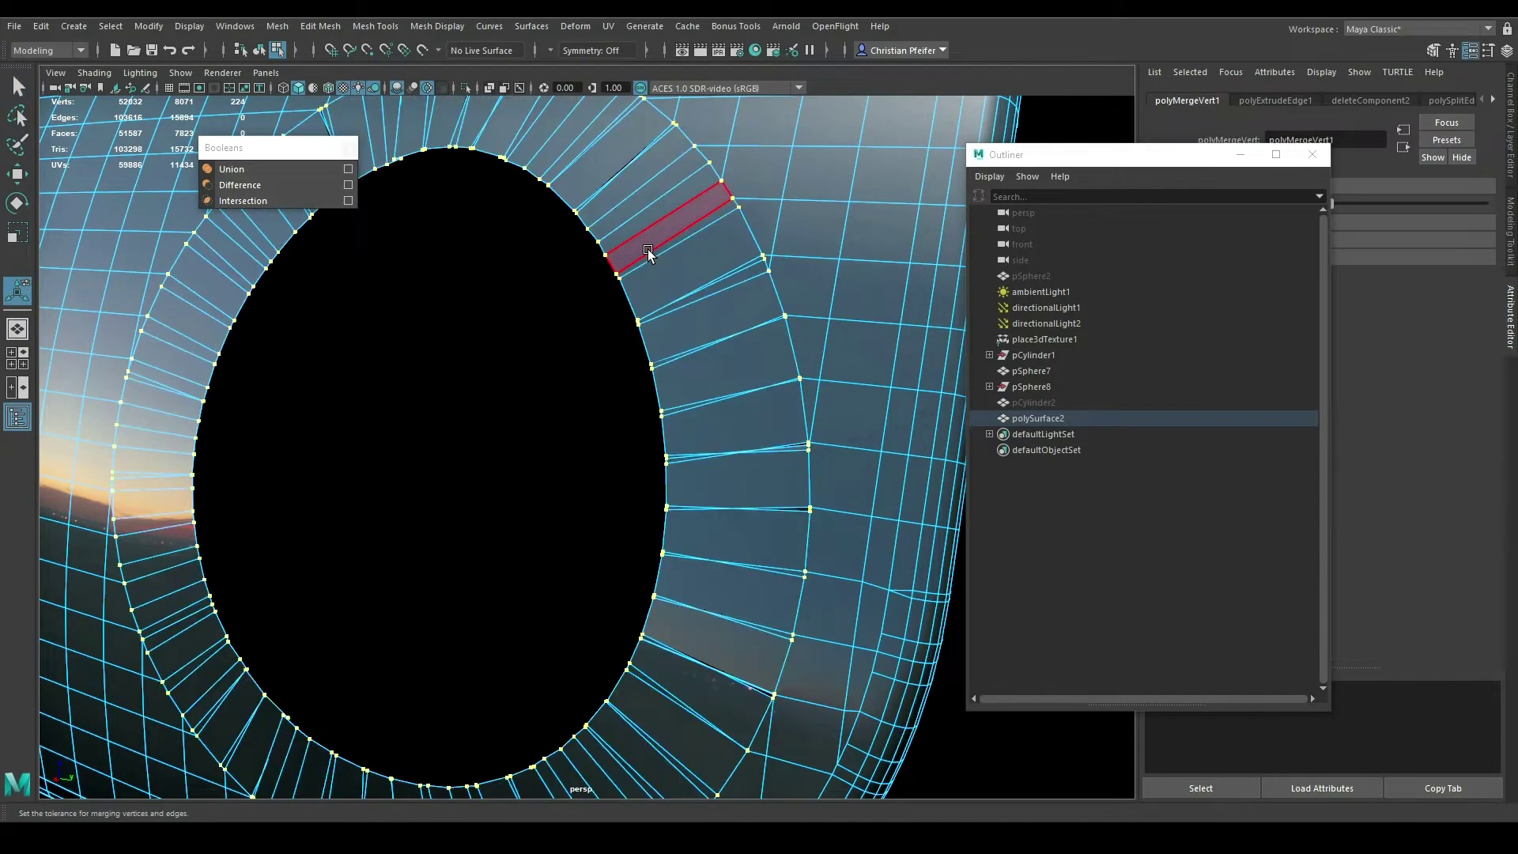
scroll(648, 249, down, 5)
alt+drag(625, 246, 646, 277)
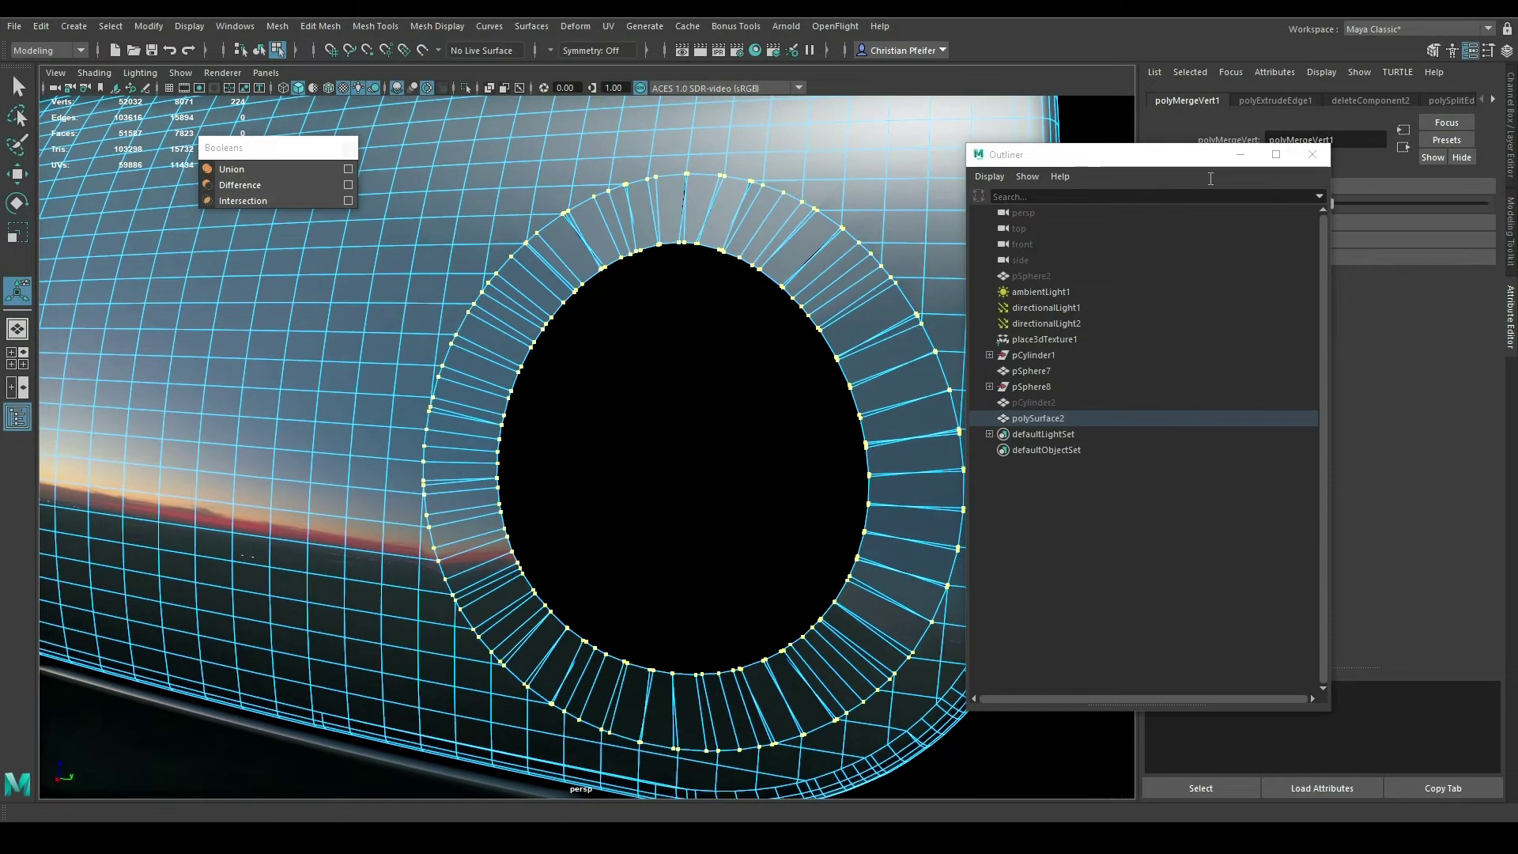
- Minimize the Outliner and raise the merge Distance Threshold to 0.273
click(1253, 164)
drag(1338, 204, 1348, 203)
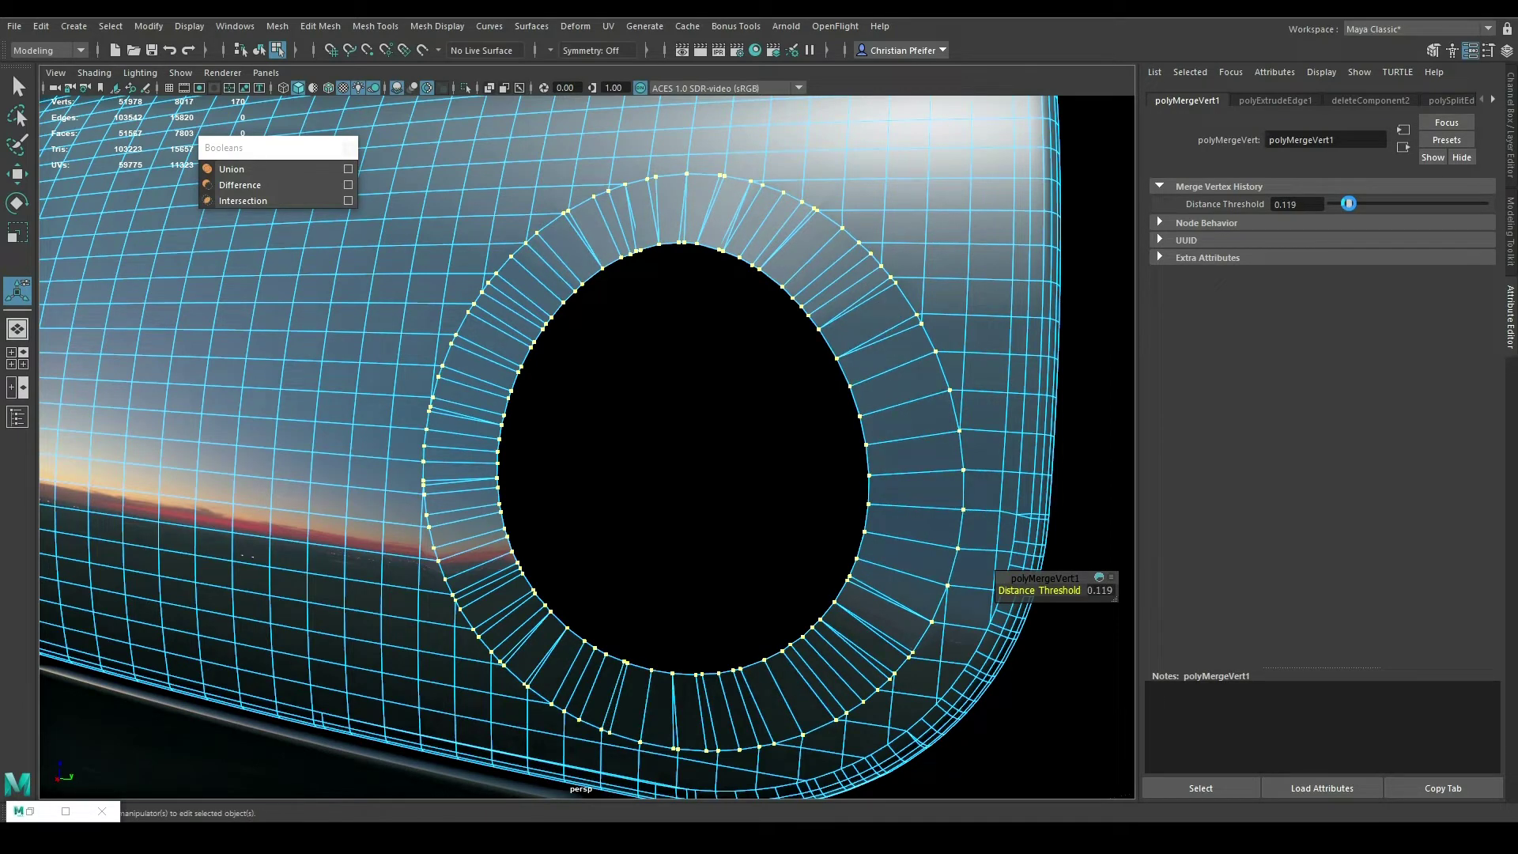
drag(1355, 205, 1356, 205)
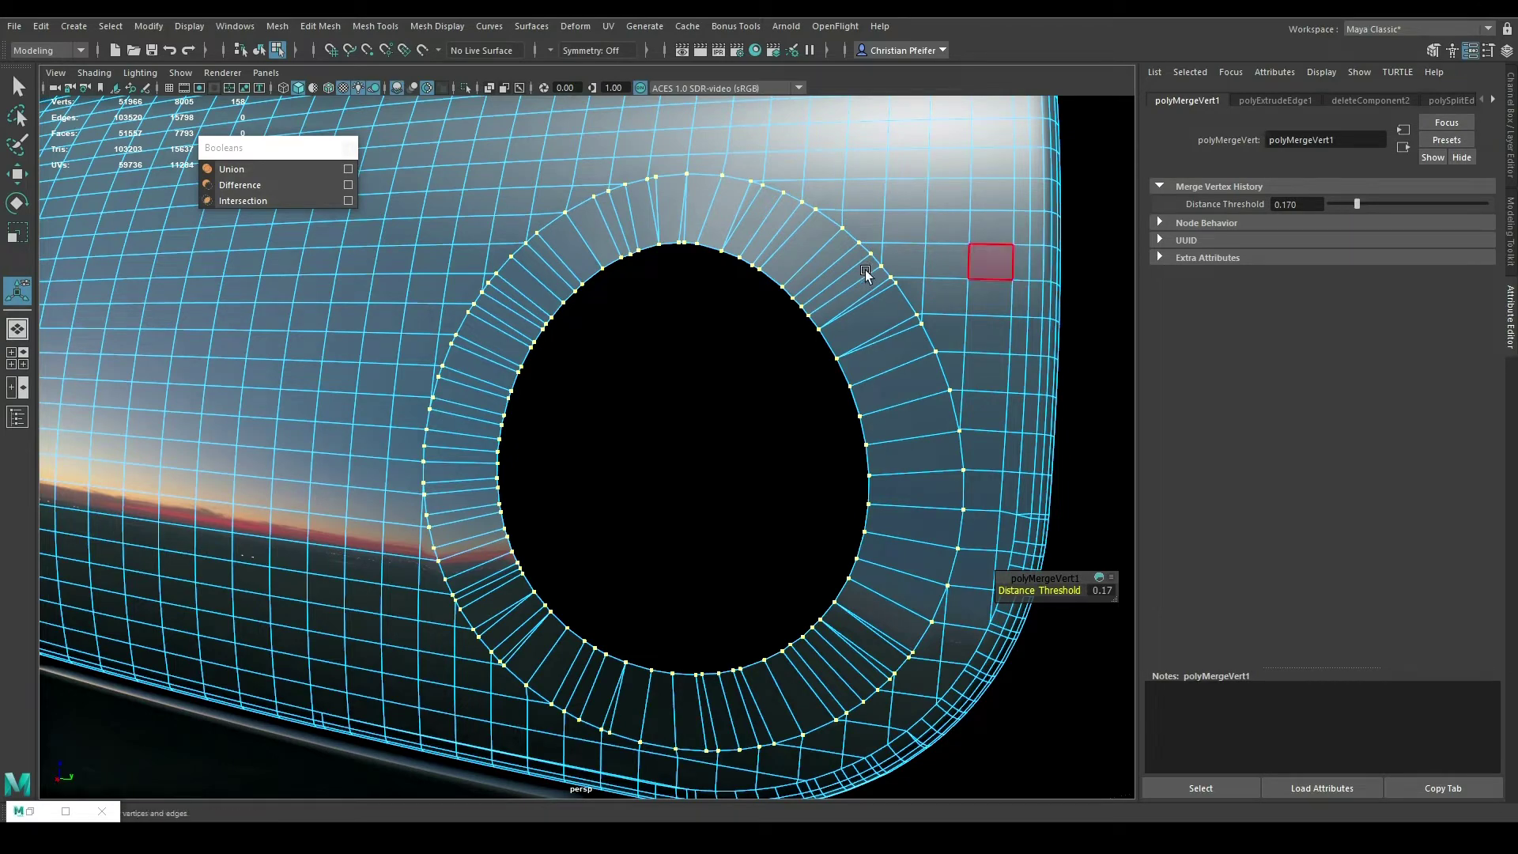
mouse_move(838, 277)
alt+mouse_down()
mouse_move(937, 271)
mouse_move(845, 302)
alt+mouse_up()
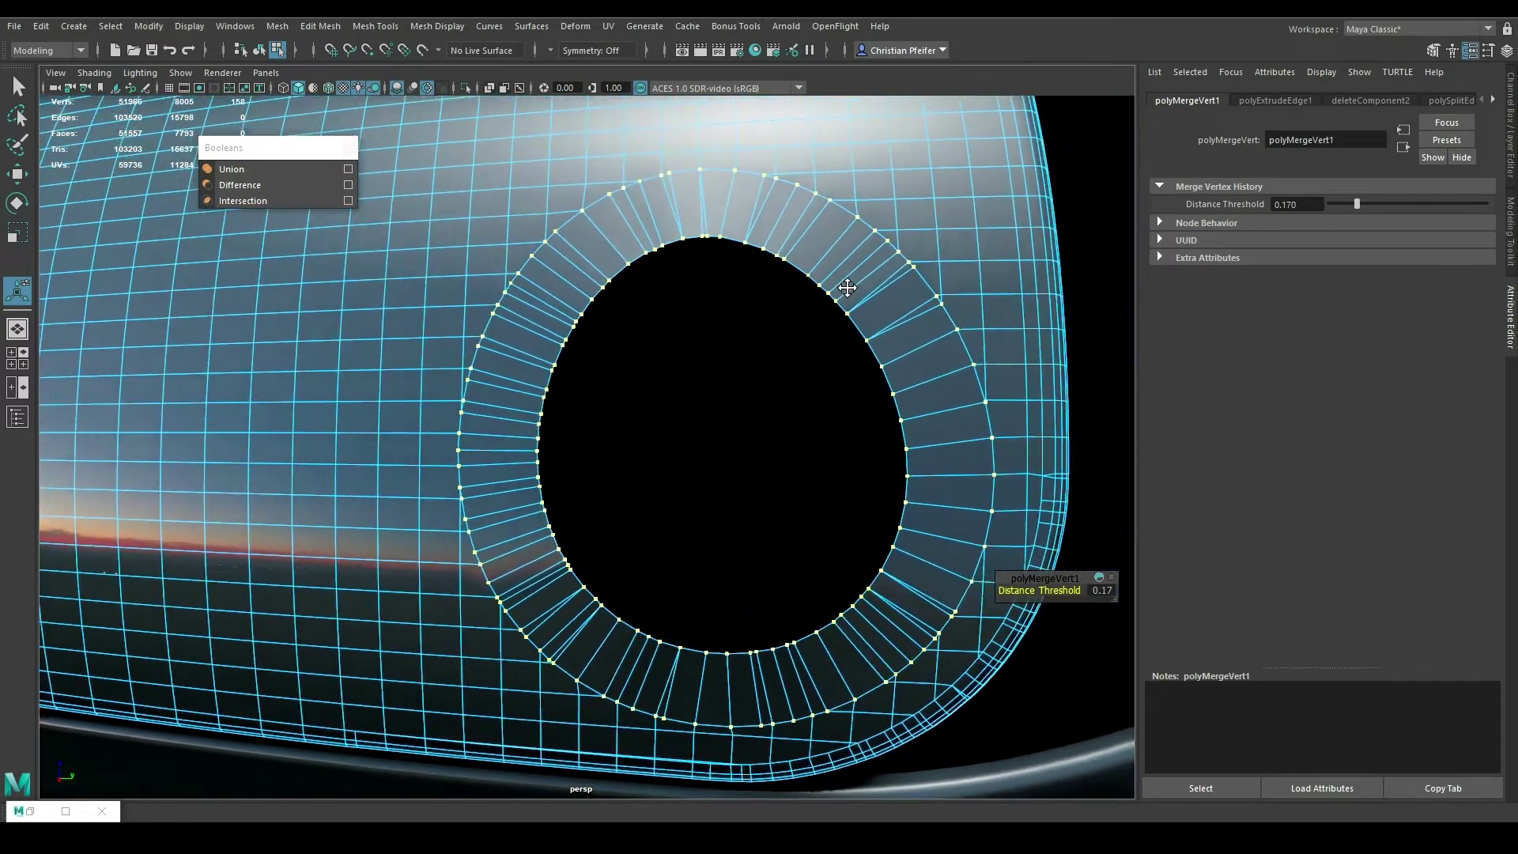
drag(1357, 204, 1365, 204)
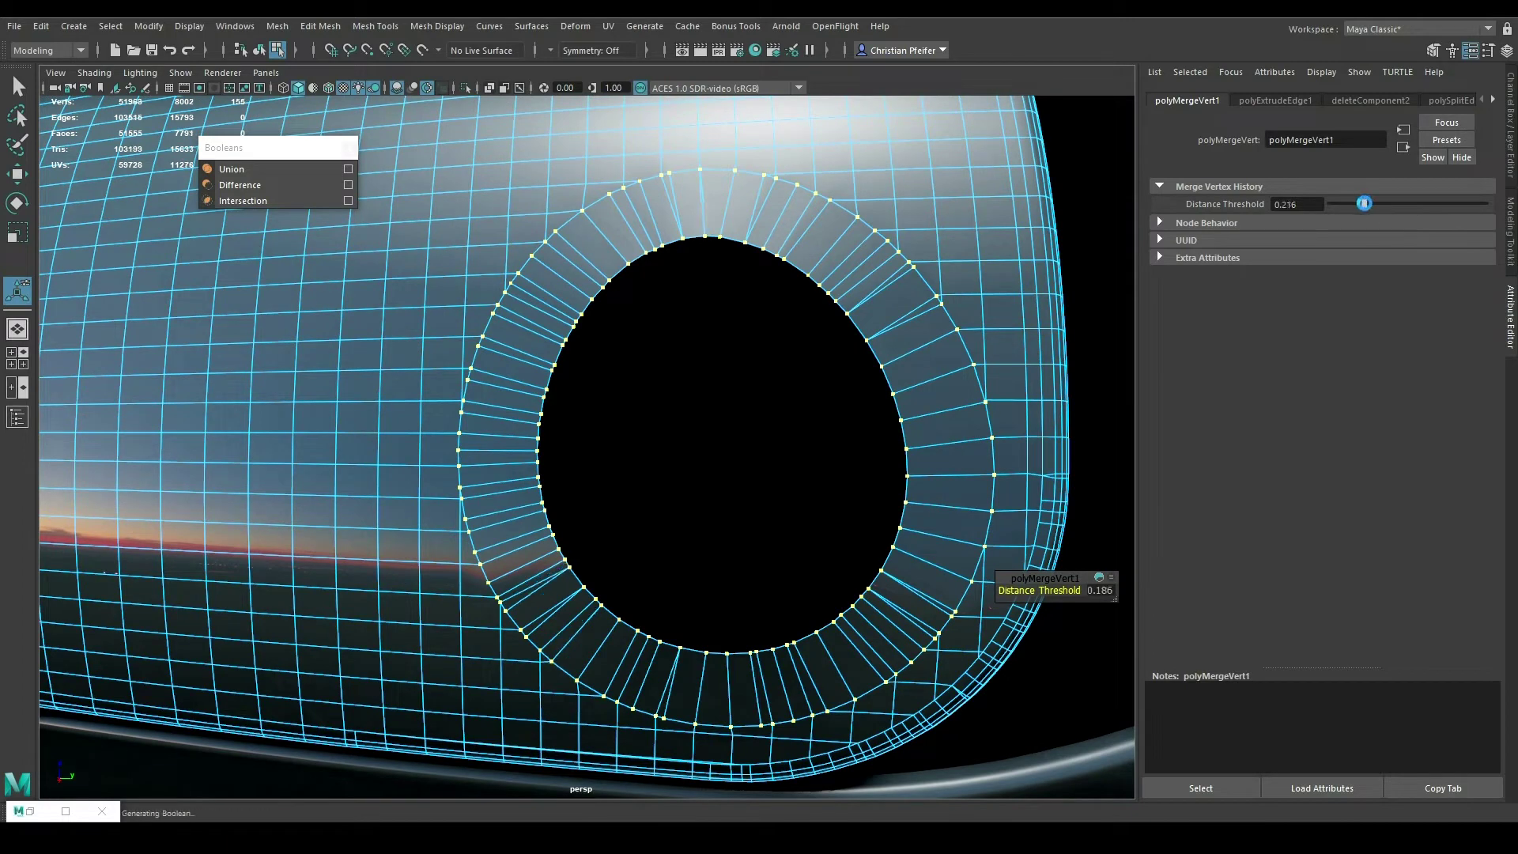
drag(1365, 202, 1373, 204)
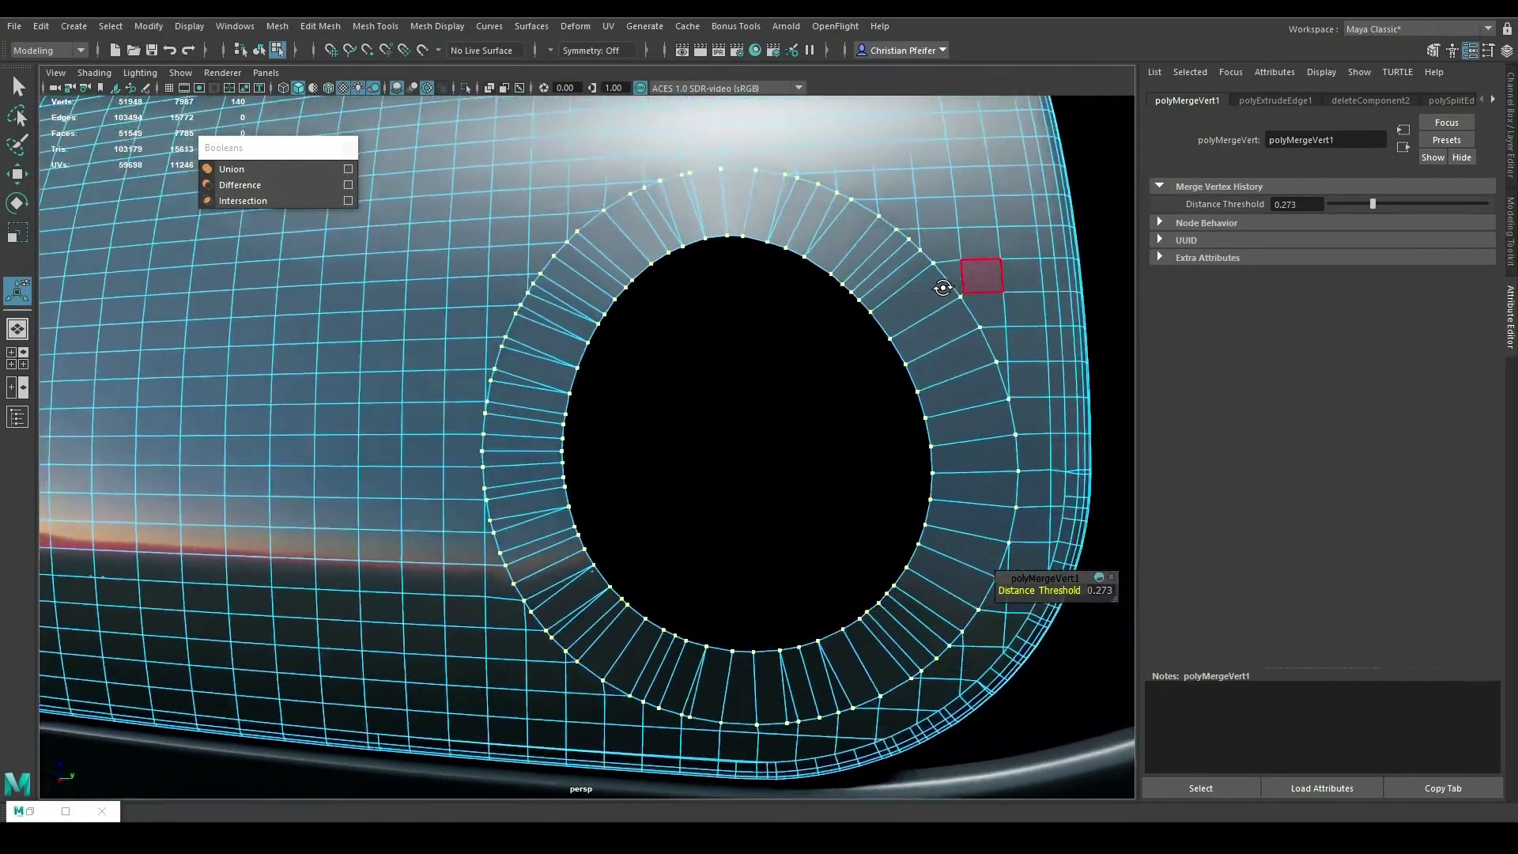
mouse_move(983, 272)
alt+mouse_down()
mouse_move(735, 332)
mouse_move(732, 301)
alt+mouse_up()
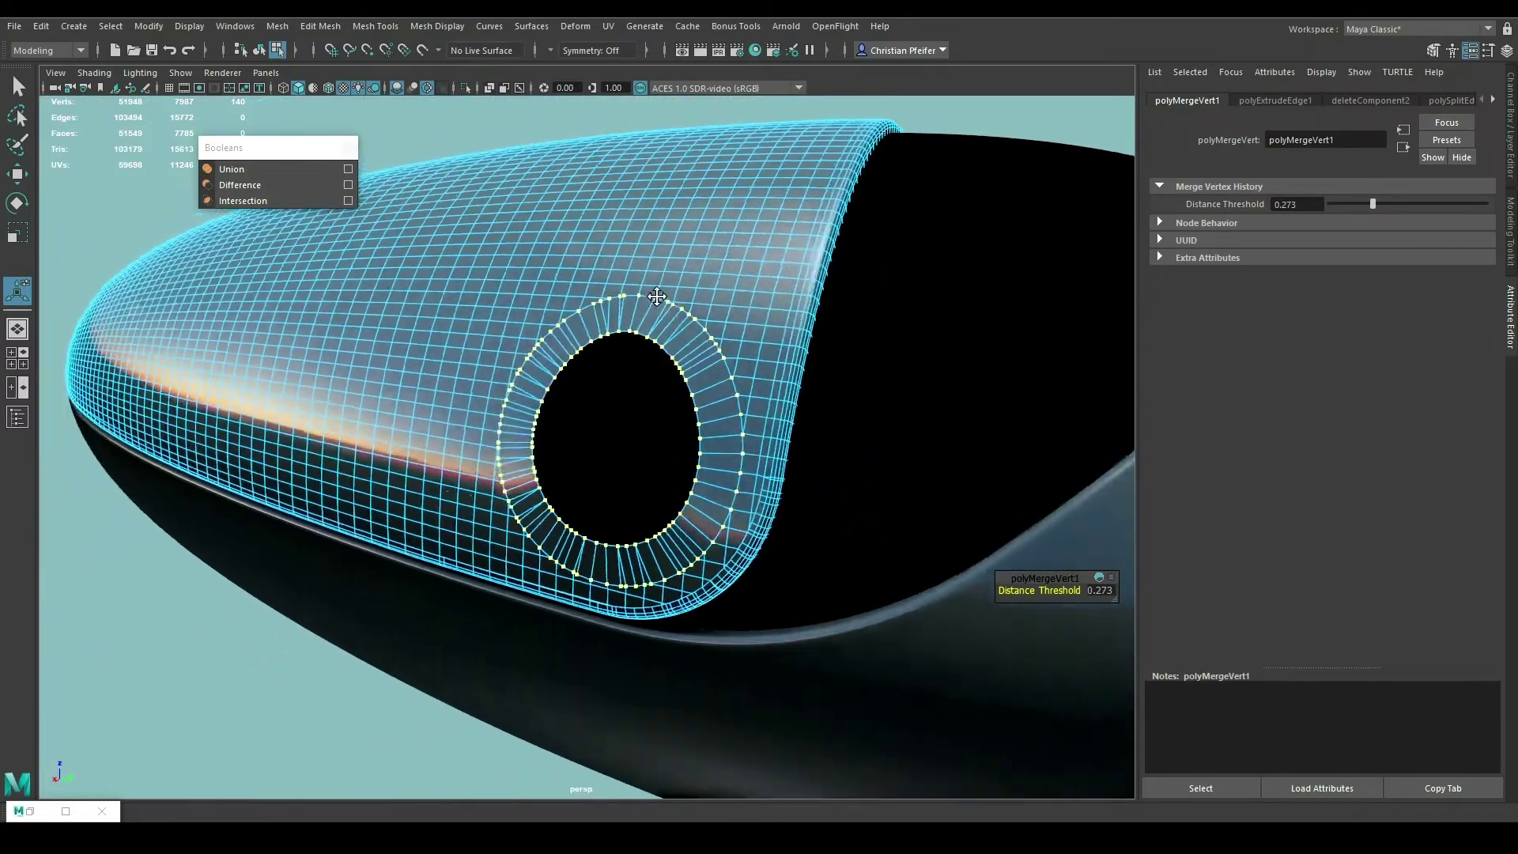
scroll(732, 301, up, 5)
- Extrude the opening's edge loop outward into a short tube
double_click(797, 236)
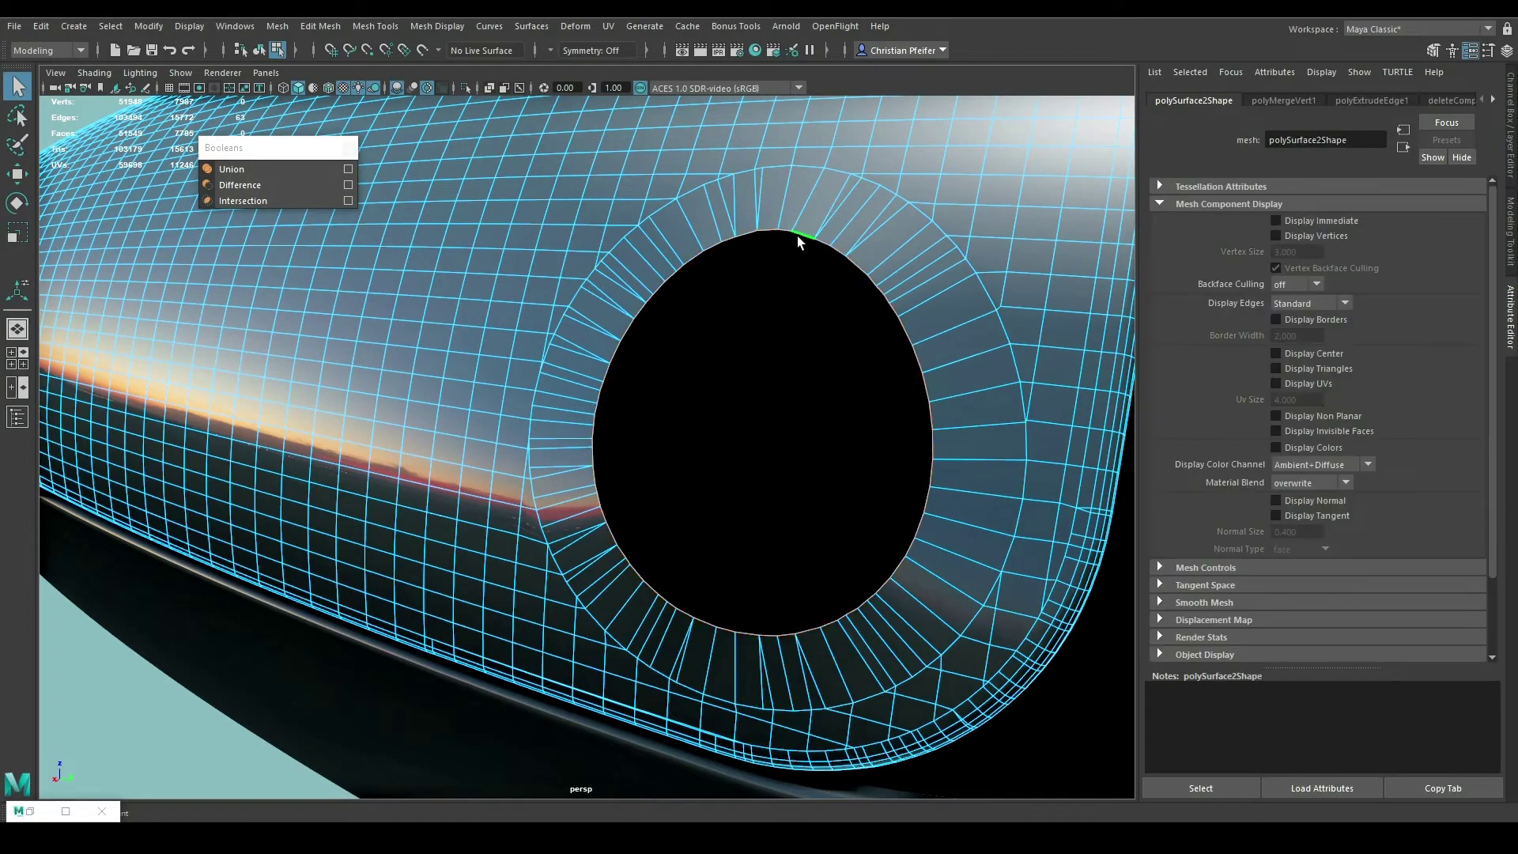
alt+drag(797, 236, 707, 291)
key(w)
mouse_move(419, 464)
shift+mouse_down()
mouse_move(293, 507)
mouse_move(411, 476)
shift+mouse_up()
key(r)
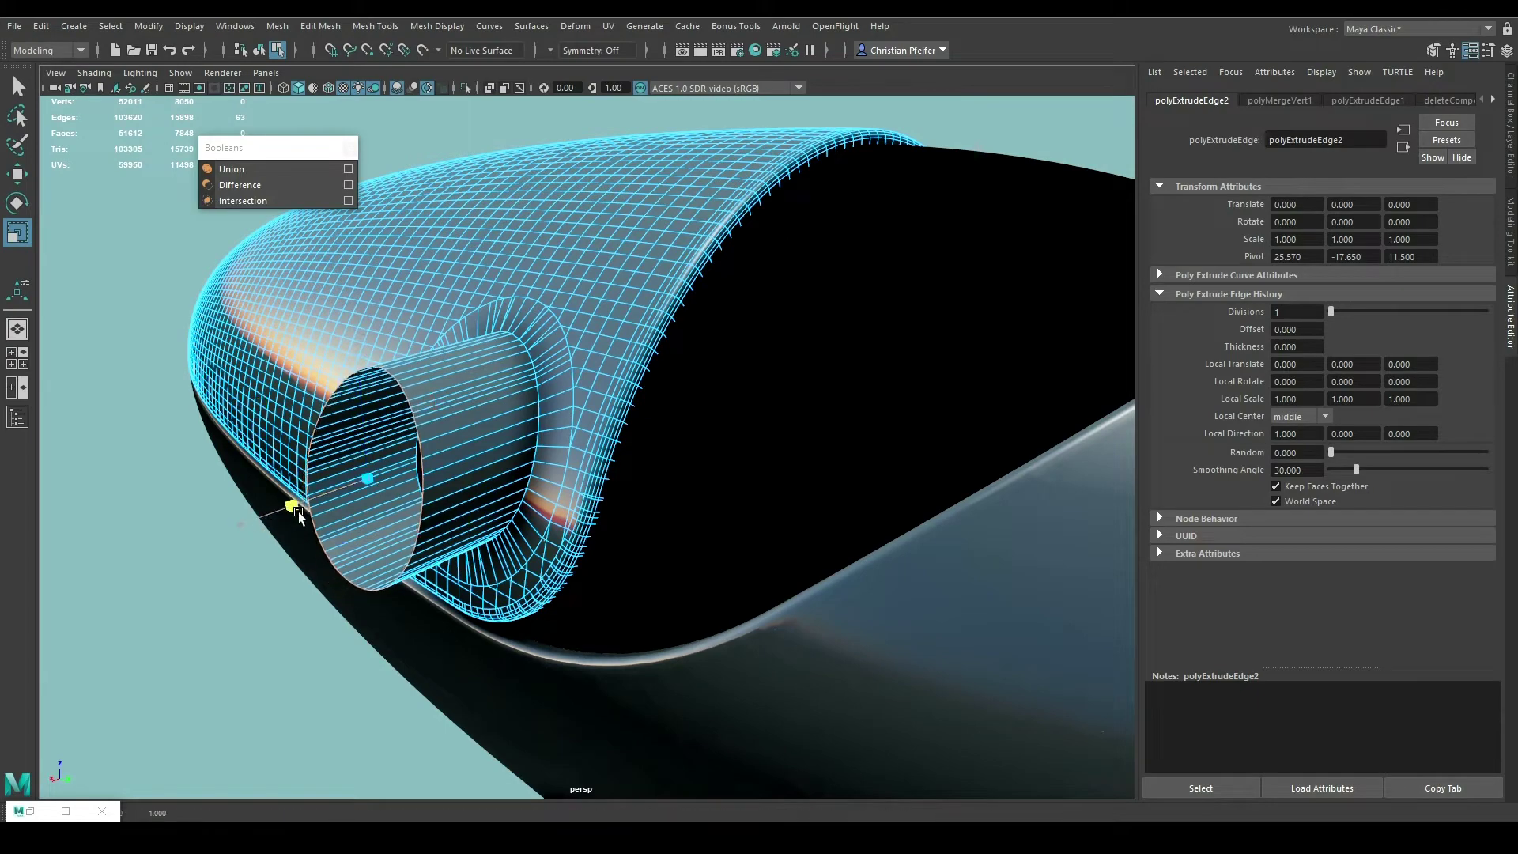
mouse_move(481, 390)
alt+mouse_down()
mouse_move(691, 315)
mouse_move(729, 282)
mouse_move(686, 298)
mouse_move(800, 292)
mouse_move(744, 384)
alt+mouse_up()
scroll(743, 419, up, 2)
scroll(696, 443, up, 1)
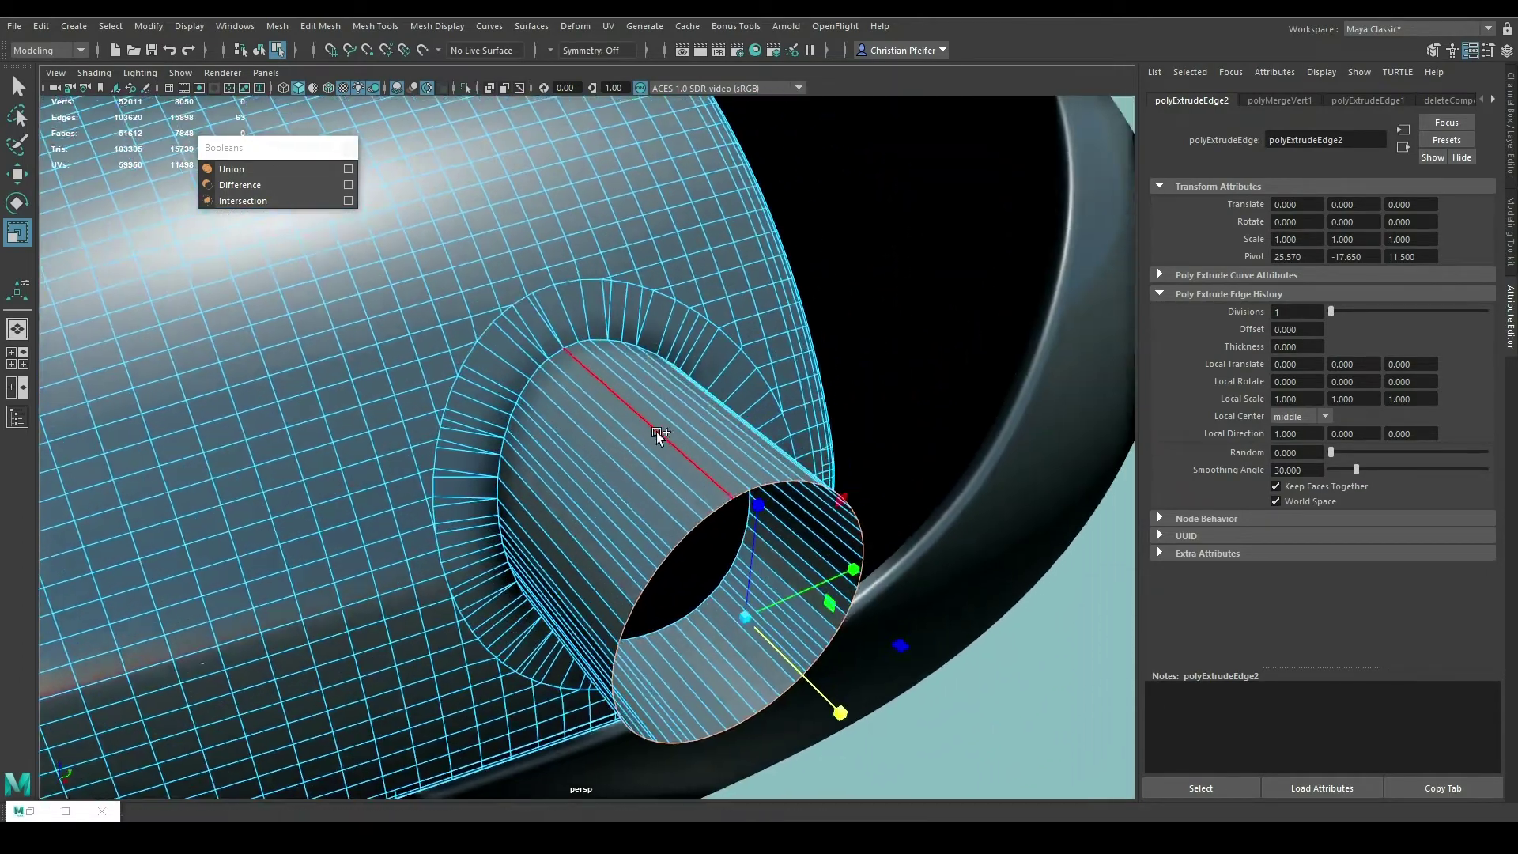
scroll(668, 388, up, 1)
scroll(670, 341, up, 1)
- Return to object mode, select the pod mesh, apply Alt+Shift+D, and view the tube
key(F8)
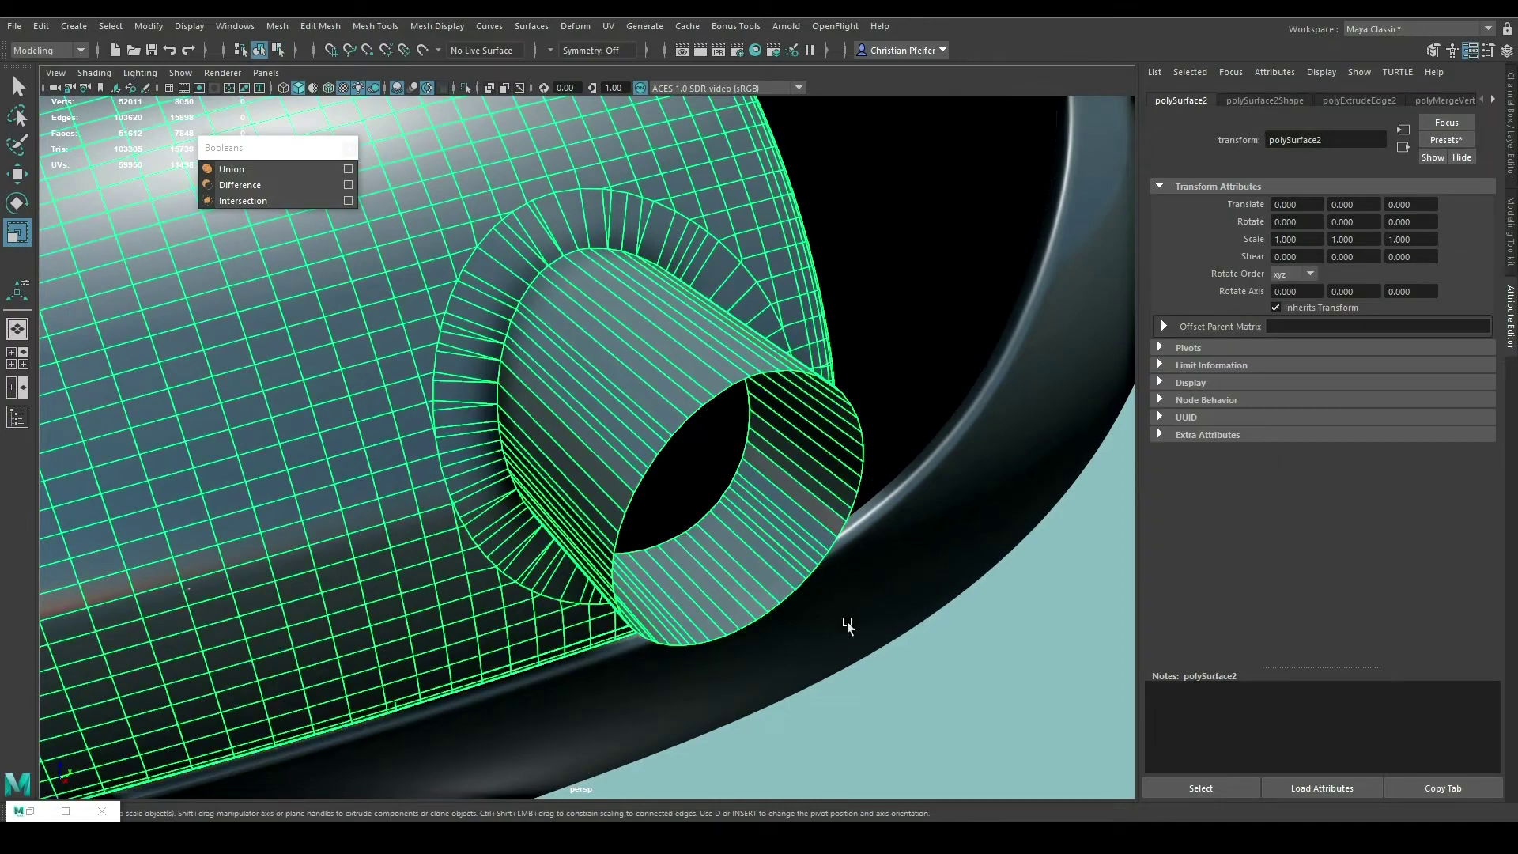
click(846, 621)
click(710, 345)
key(alt+shift+d)
mouse_move(653, 299)
alt+mouse_down()
mouse_move(848, 353)
mouse_move(682, 406)
alt+mouse_up()
scroll(690, 400, up, 1)
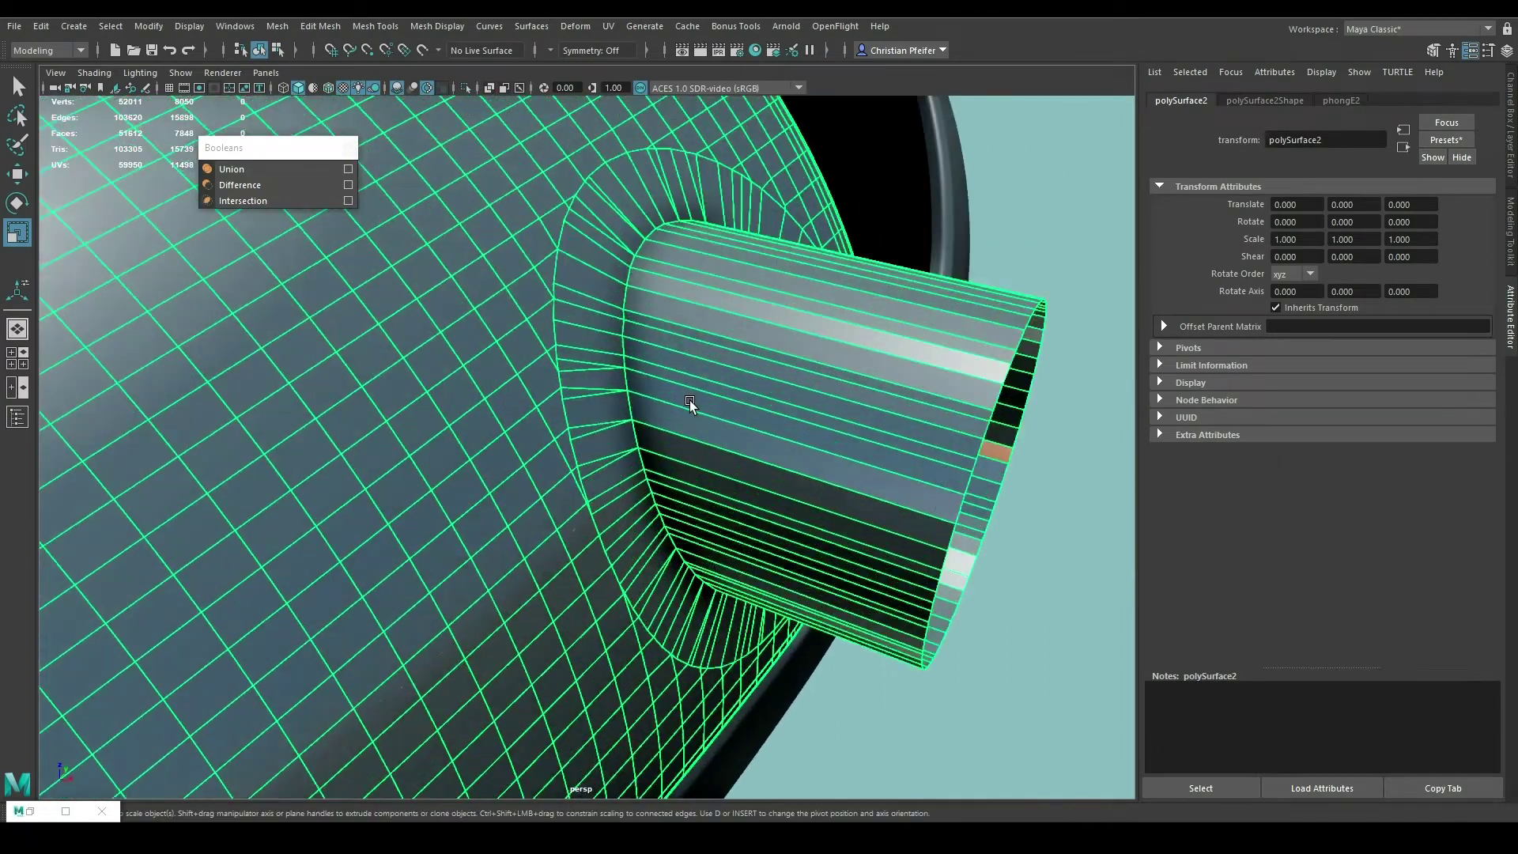
scroll(619, 406, up, 1)
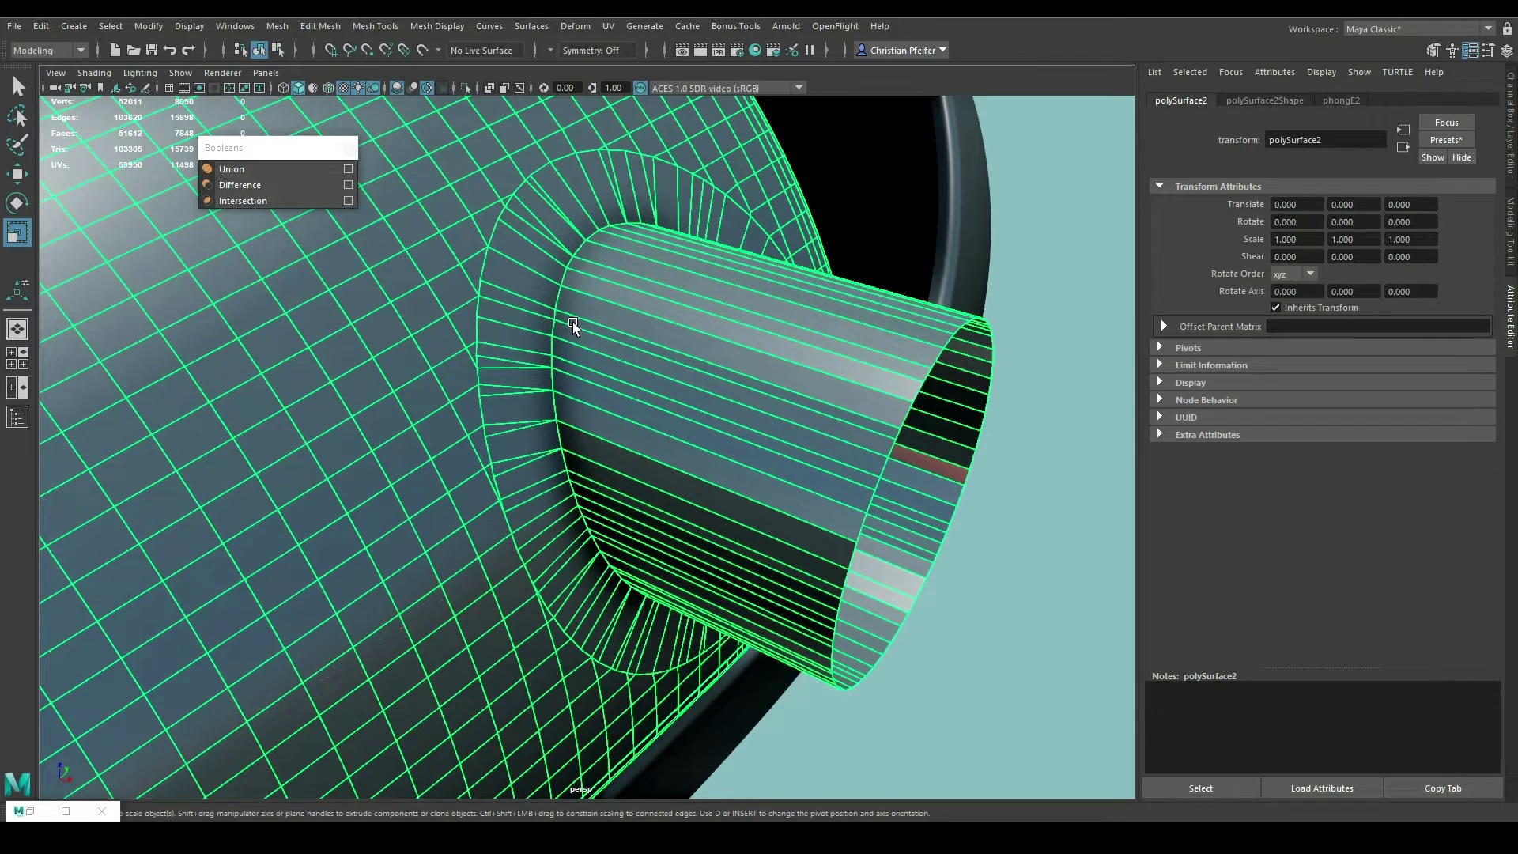
- Select the contiguous edge loop around the port's base in Edge mode
right_drag(572, 321, 568, 272)
scroll(599, 311, down, 1)
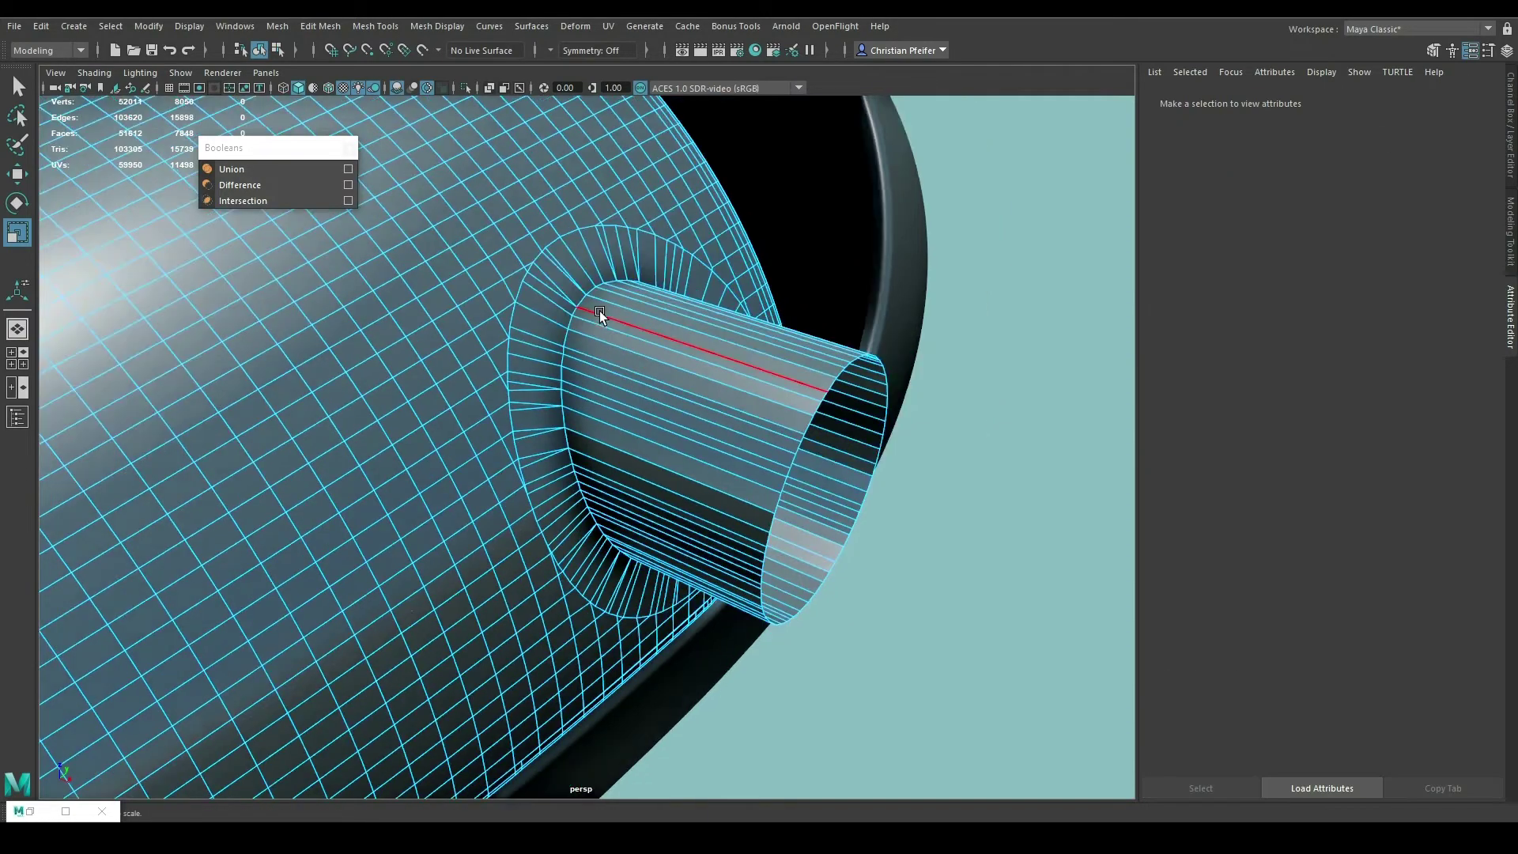
alt+drag(599, 311, 506, 354)
alt+right_drag(505, 354, 591, 325)
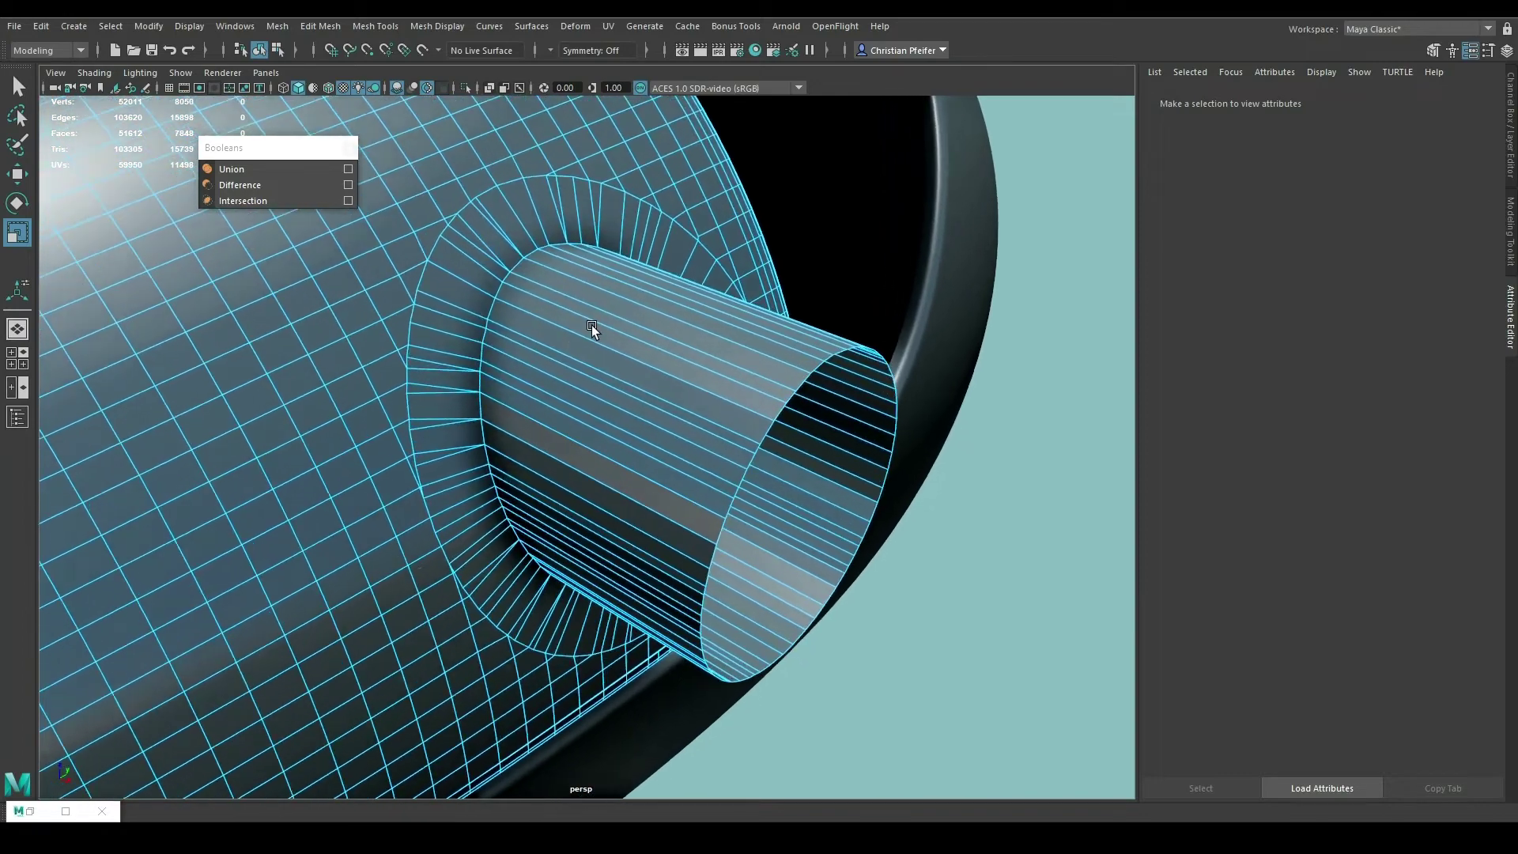
alt+drag(592, 324, 640, 316)
click(469, 275)
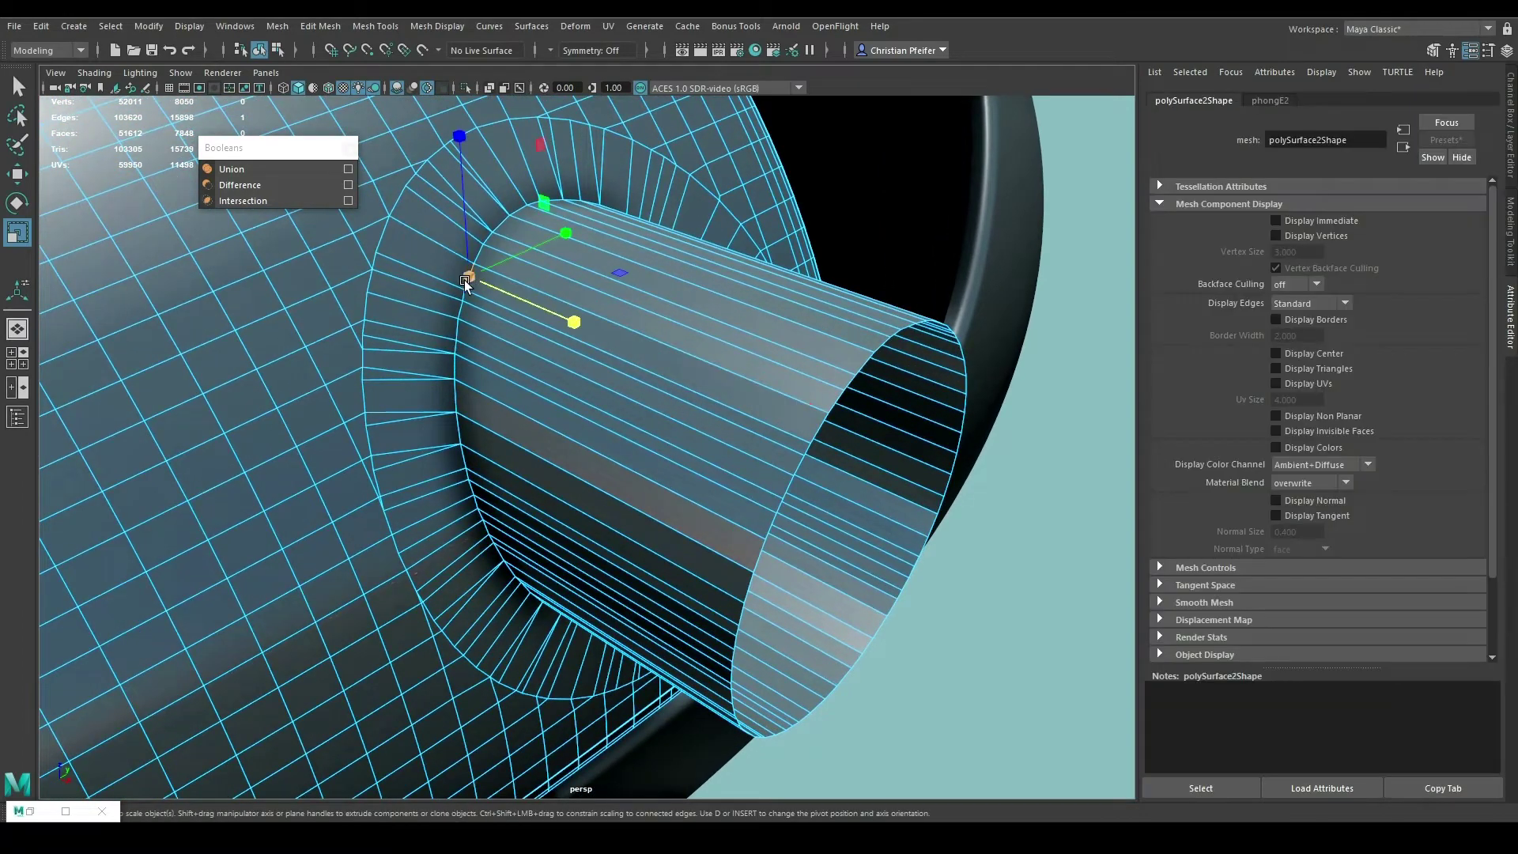
click(102, 26)
mouse_move(158, 330)
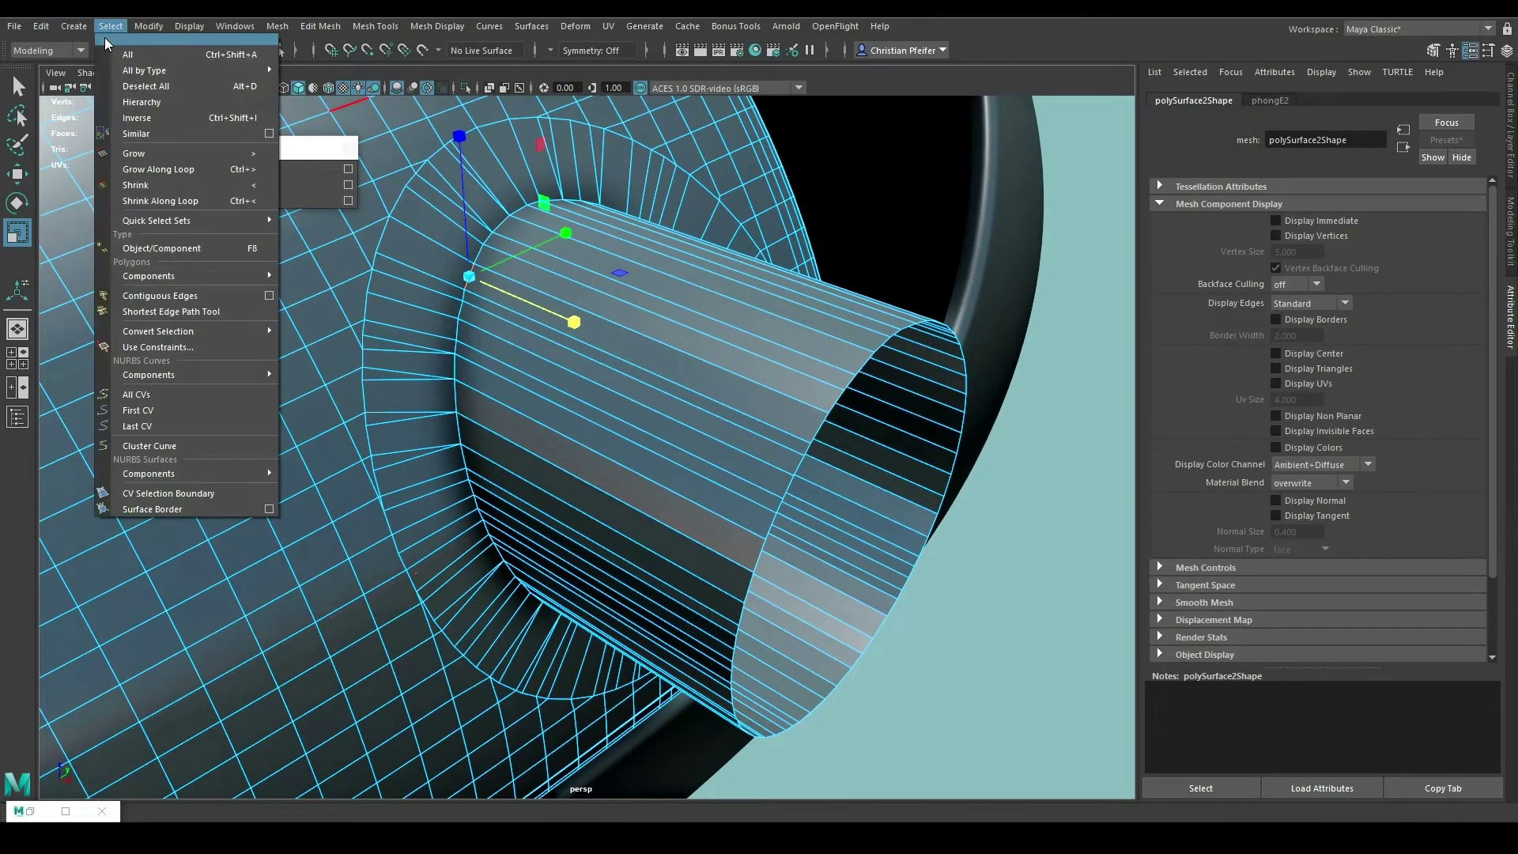
click(160, 297)
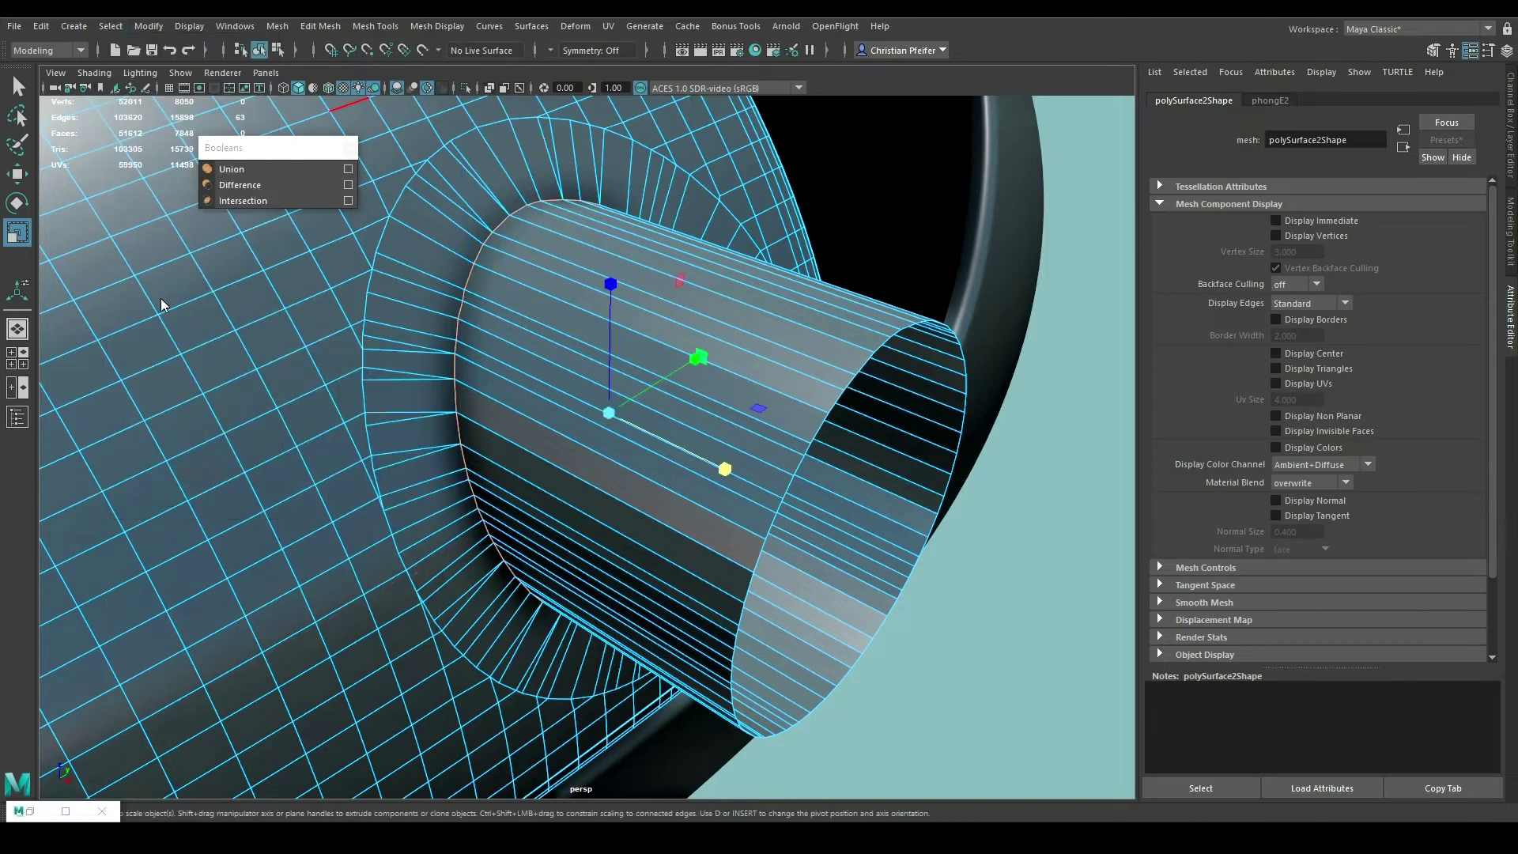
- Bevel the loop with Fraction 0.887, 4 segments and Miter Along Edge
click(321, 27)
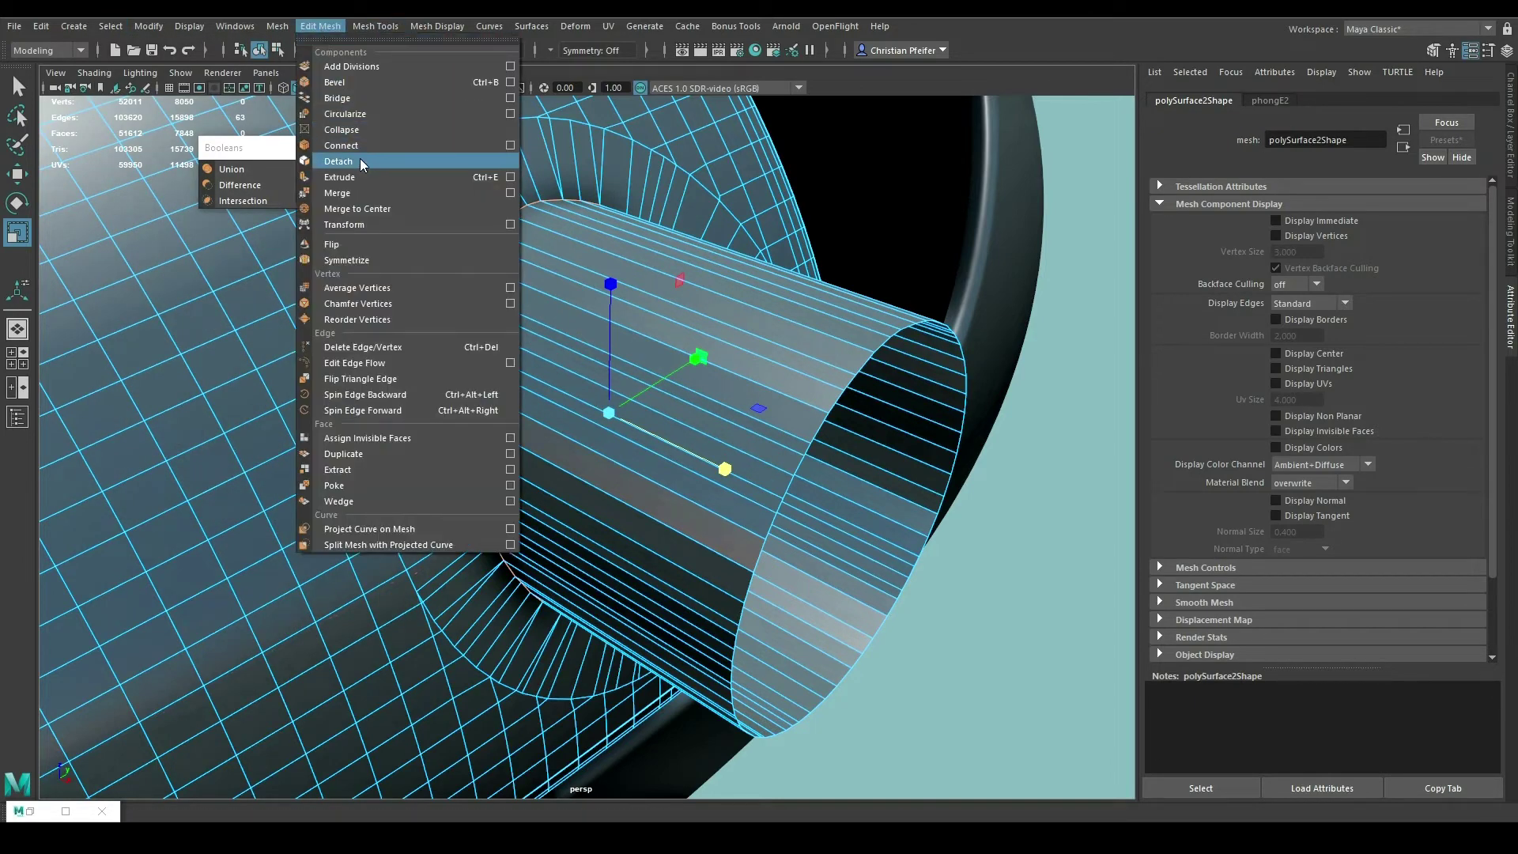
click(358, 83)
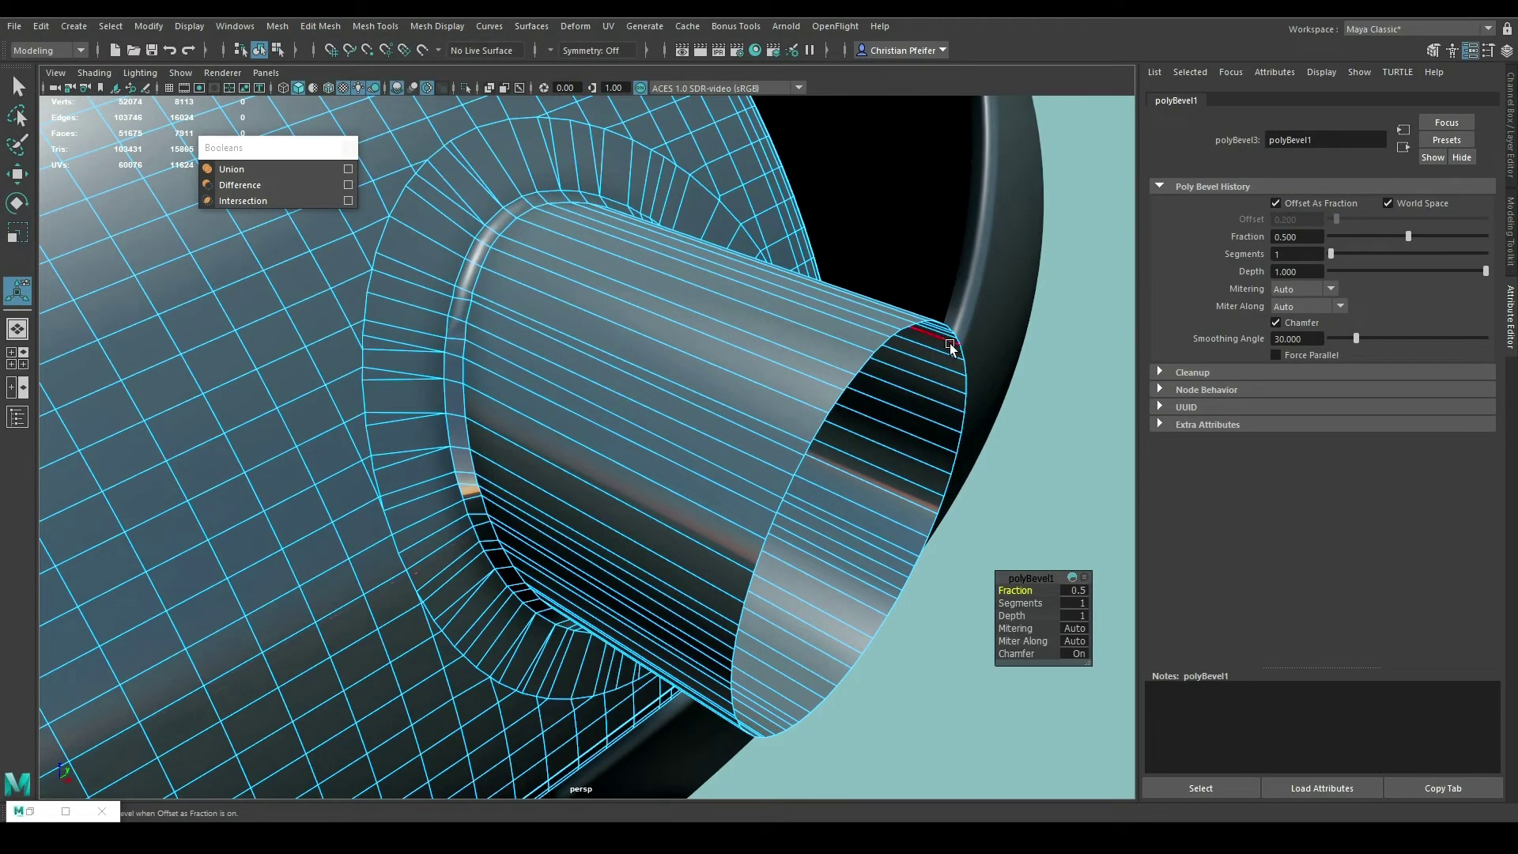
mouse_move(1407, 235)
mouse_down()
mouse_move(1482, 239)
mouse_move(1458, 253)
mouse_move(1466, 237)
mouse_up()
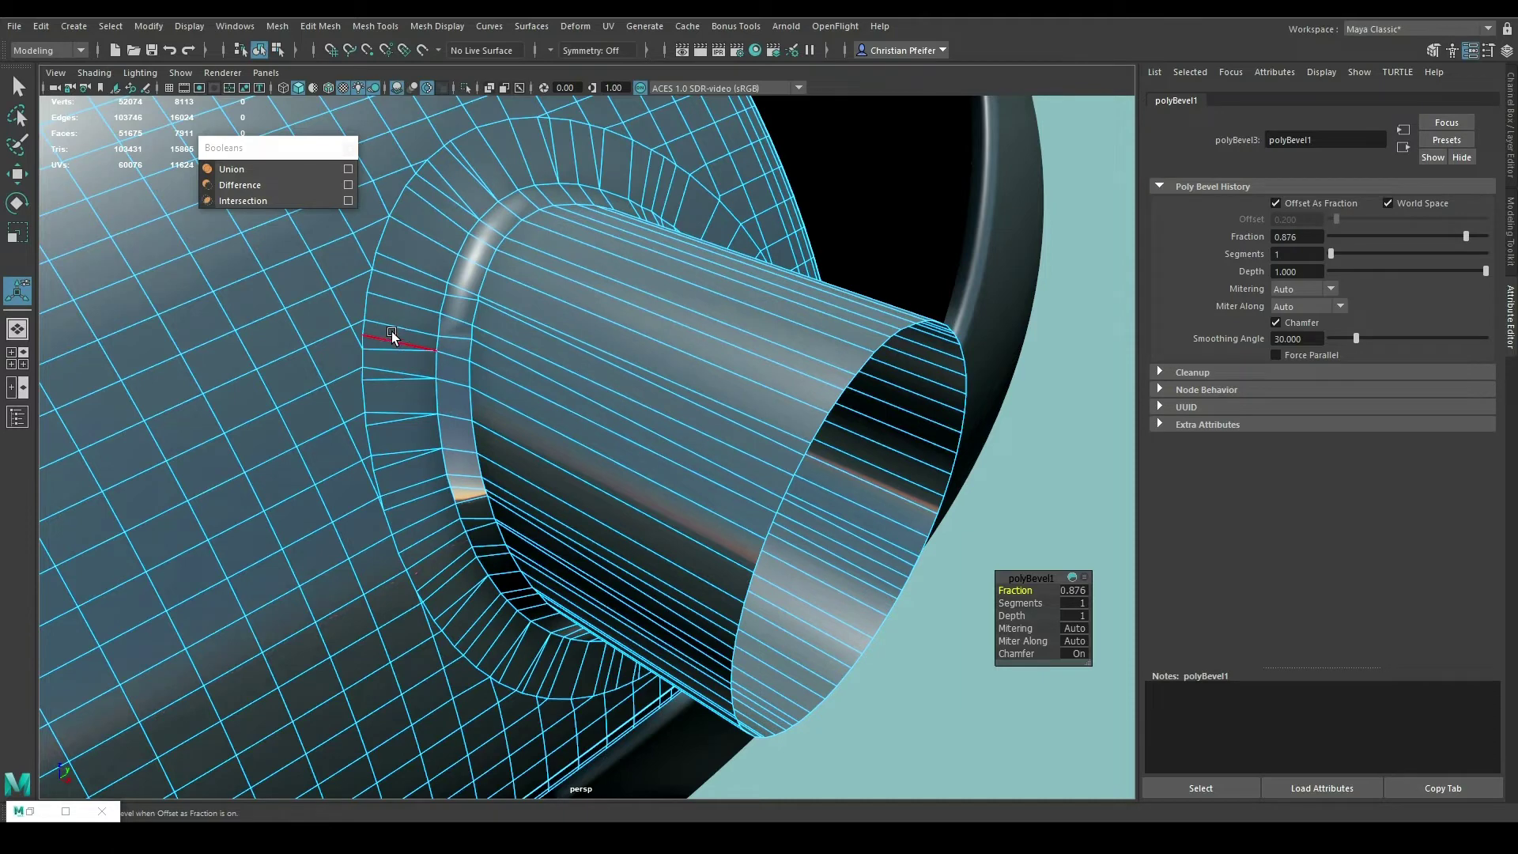
click(1297, 308)
click(1292, 358)
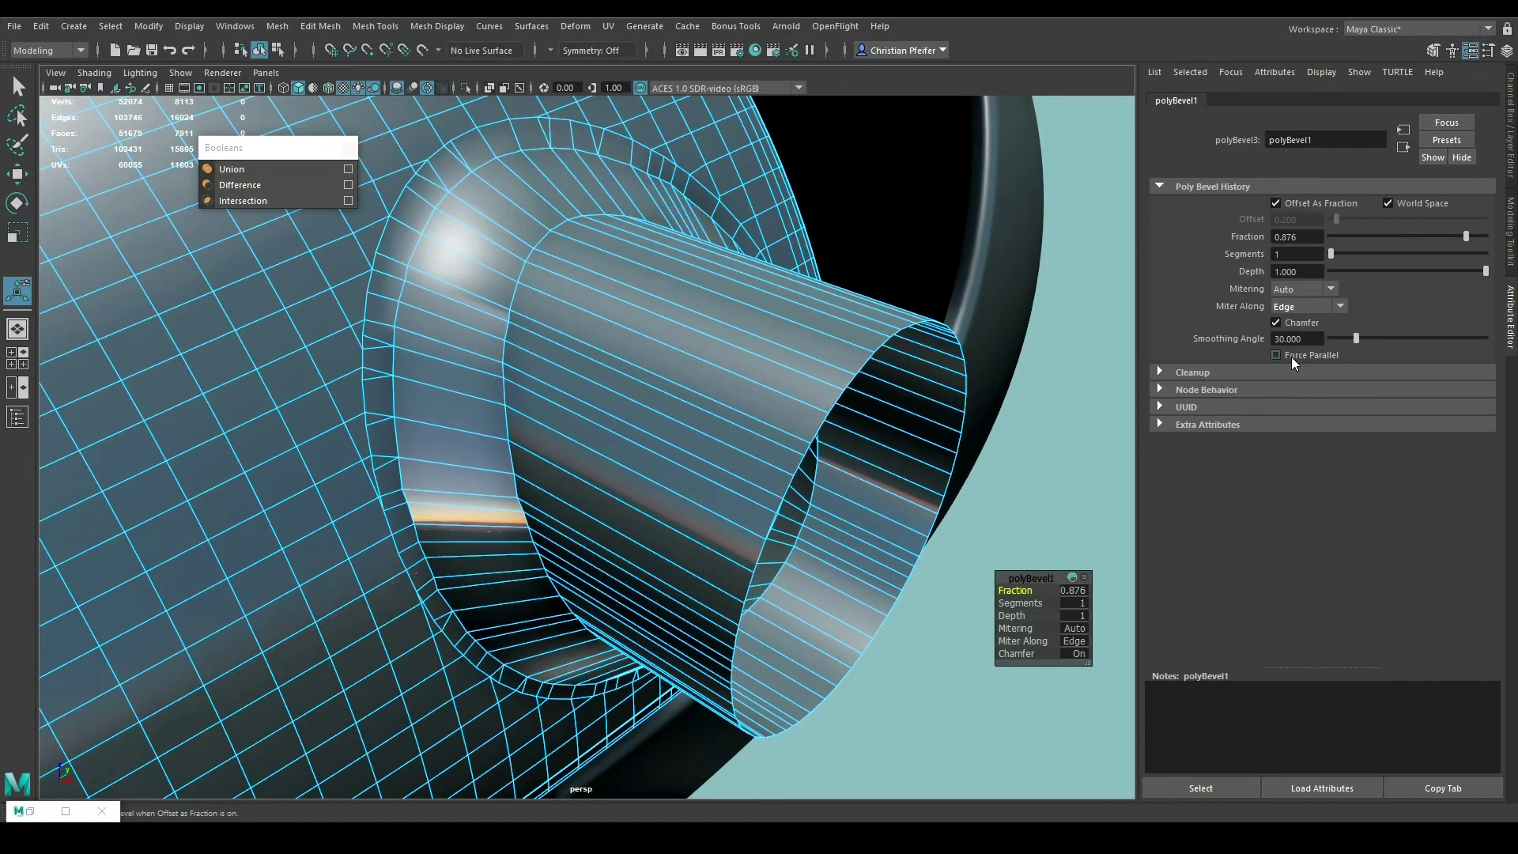
mouse_move(1457, 232)
mouse_down()
mouse_move(1439, 250)
mouse_move(1459, 240)
mouse_up()
drag(1344, 255, 1379, 253)
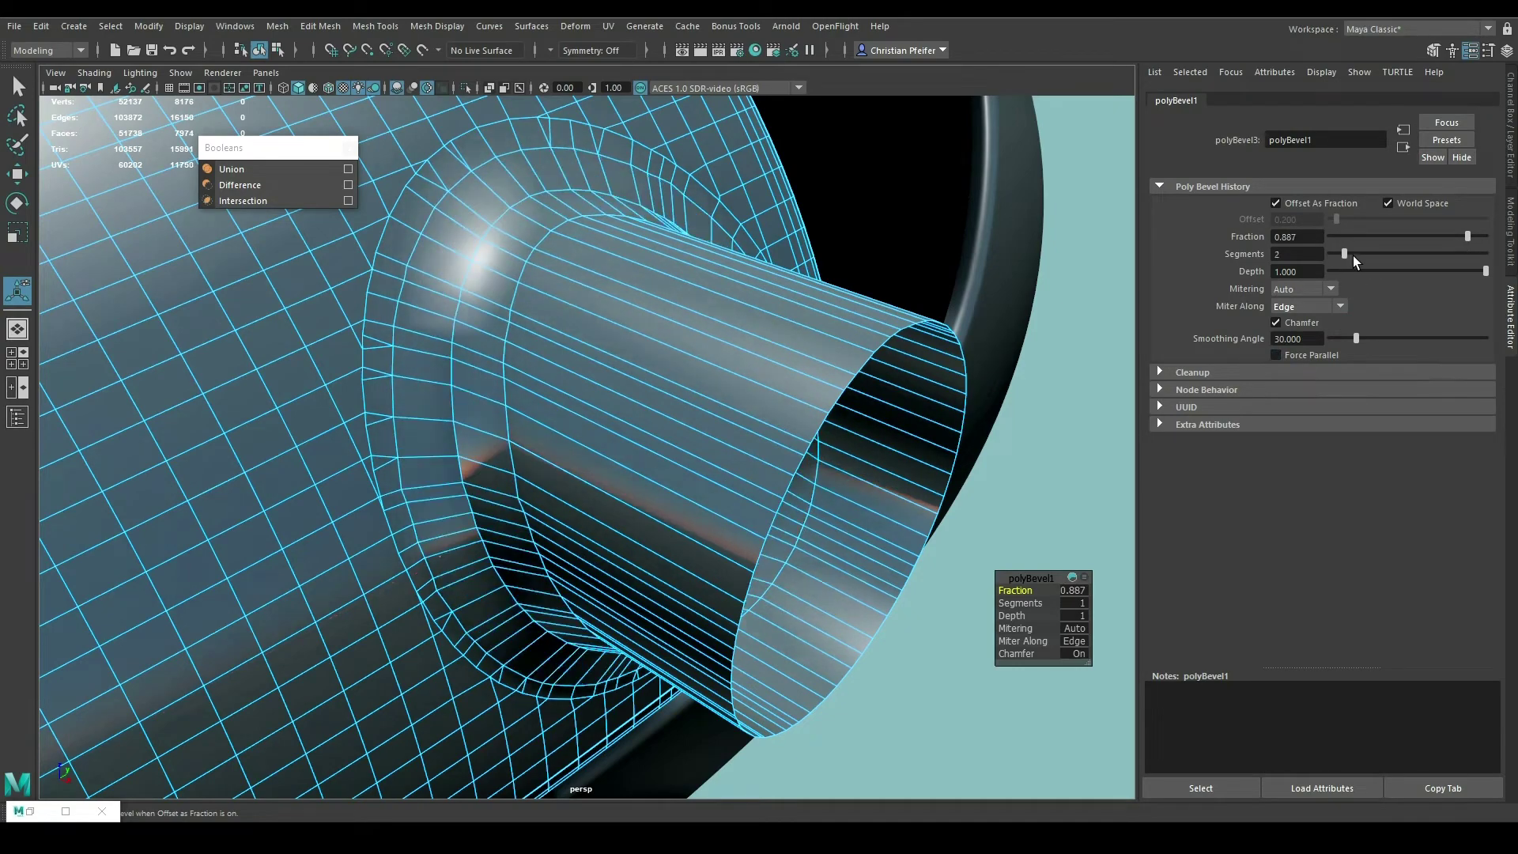
- Orbit around the beveled port-to-shell junction to inspect the shaded fillet
scroll(538, 231, down, 5)
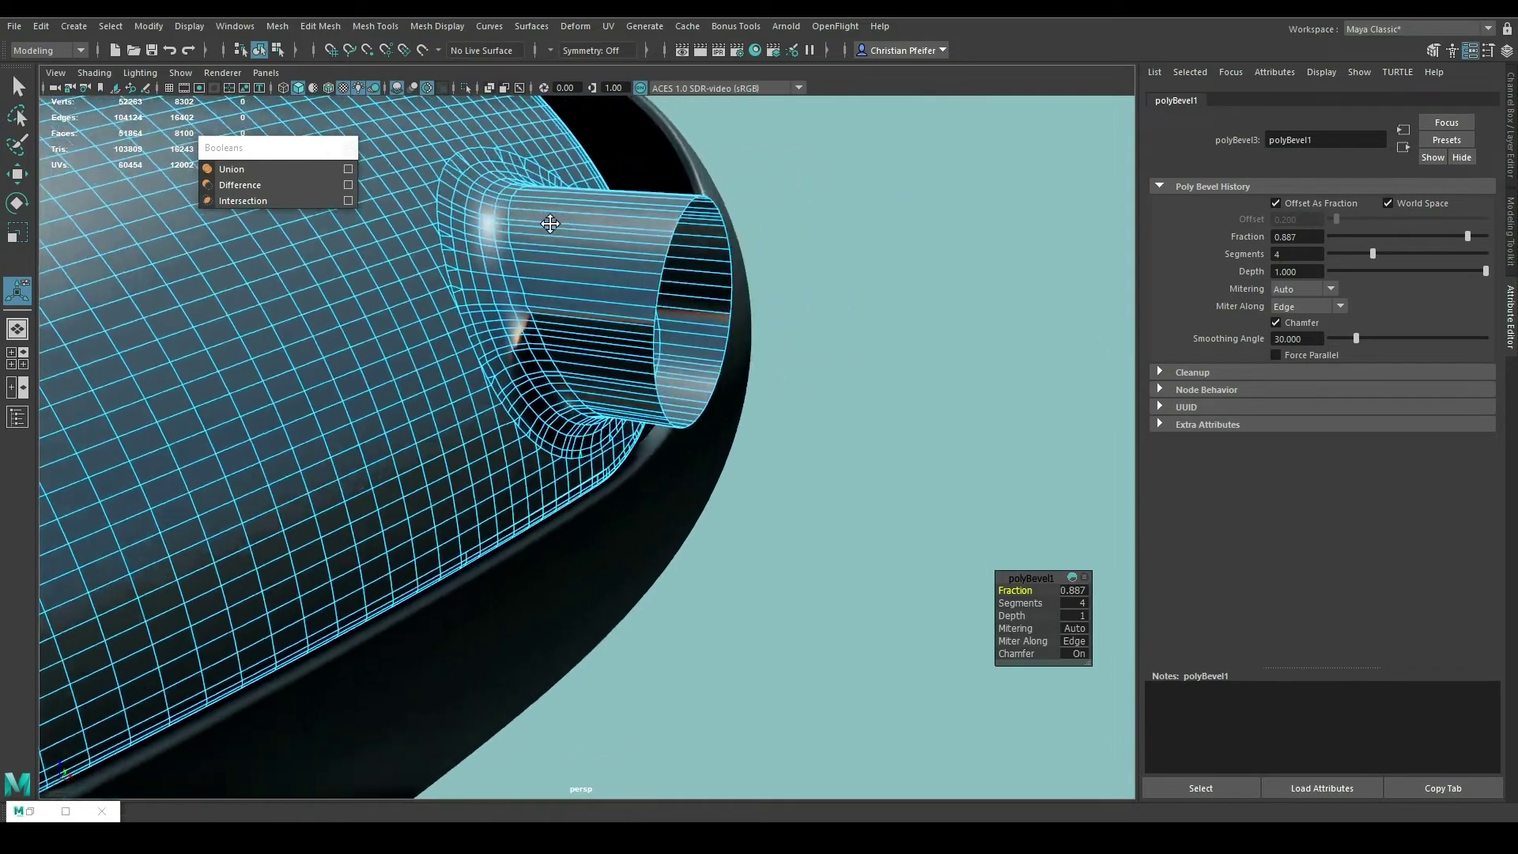
alt+drag(539, 232, 595, 296)
scroll(595, 297, up, 6)
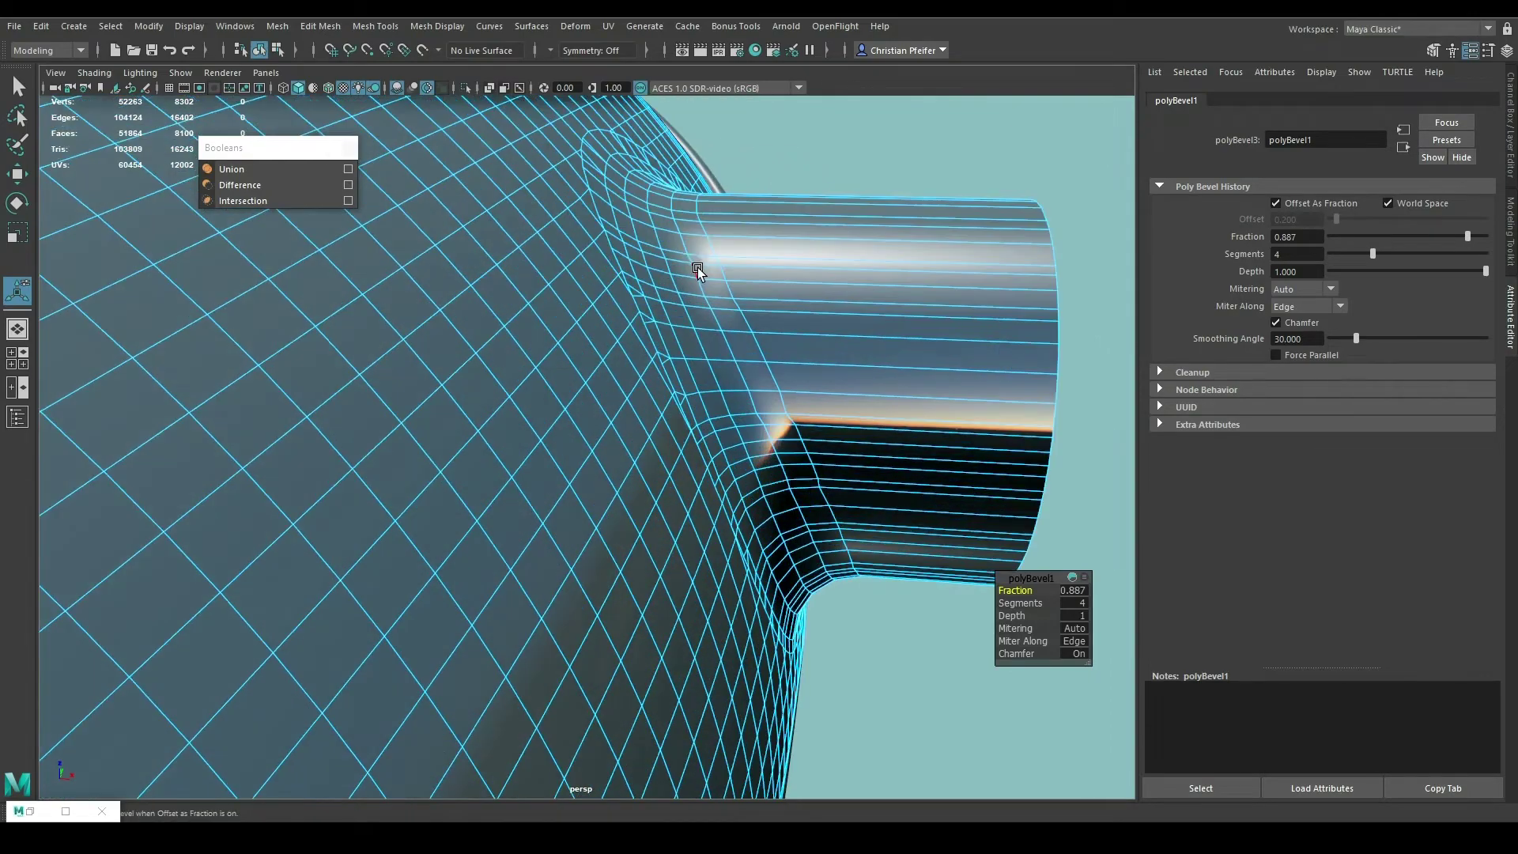
alt+drag(698, 267, 710, 265)
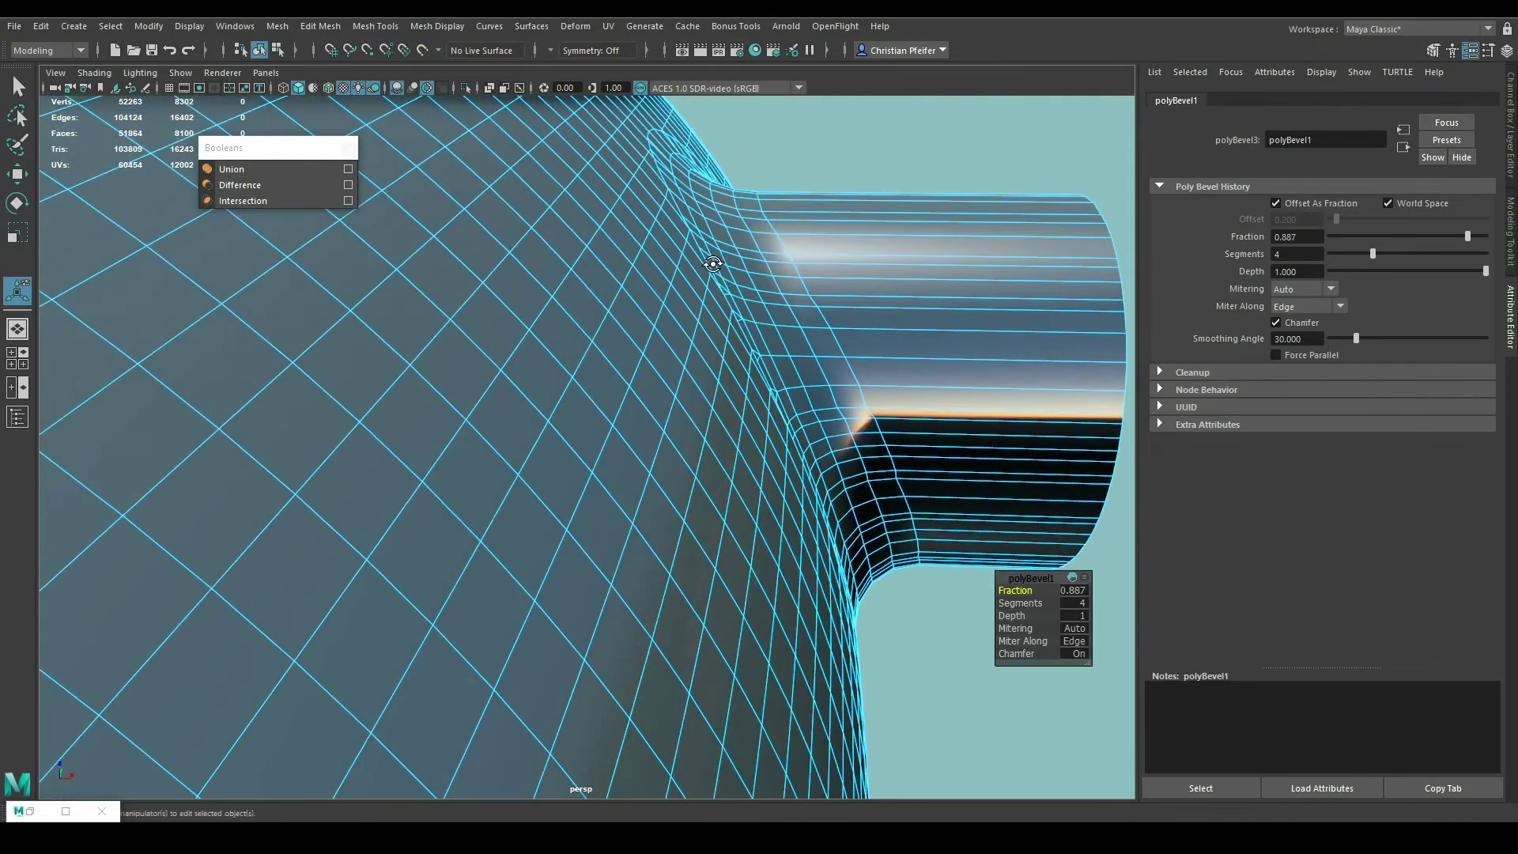
scroll(881, 426, down, 2)
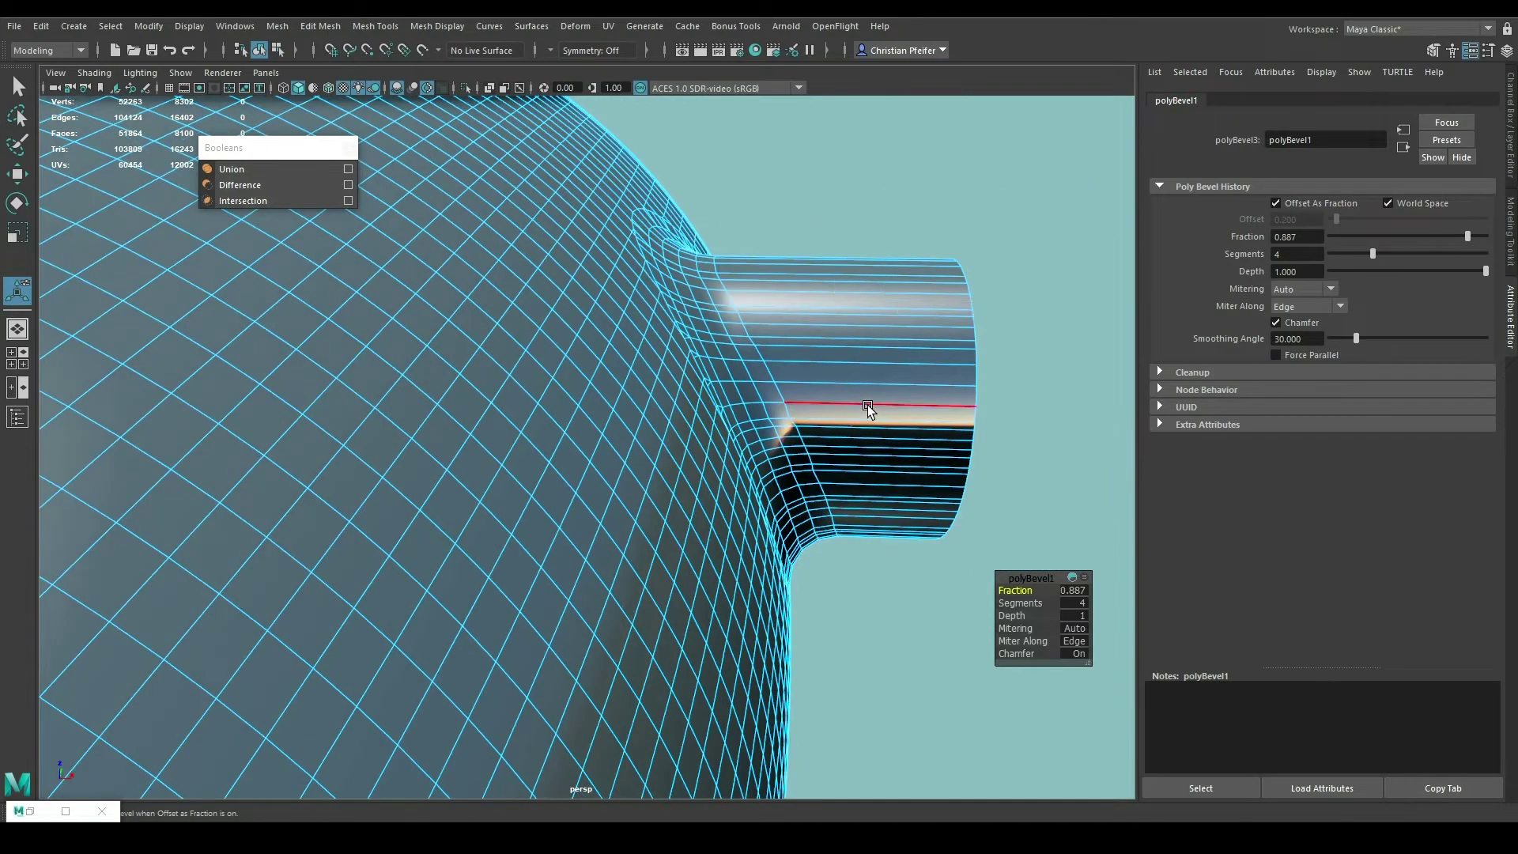
right_drag(867, 405, 909, 177)
mouse_move(909, 177)
alt+mouse_down()
mouse_move(695, 268)
mouse_move(752, 264)
mouse_move(732, 274)
alt+mouse_up()
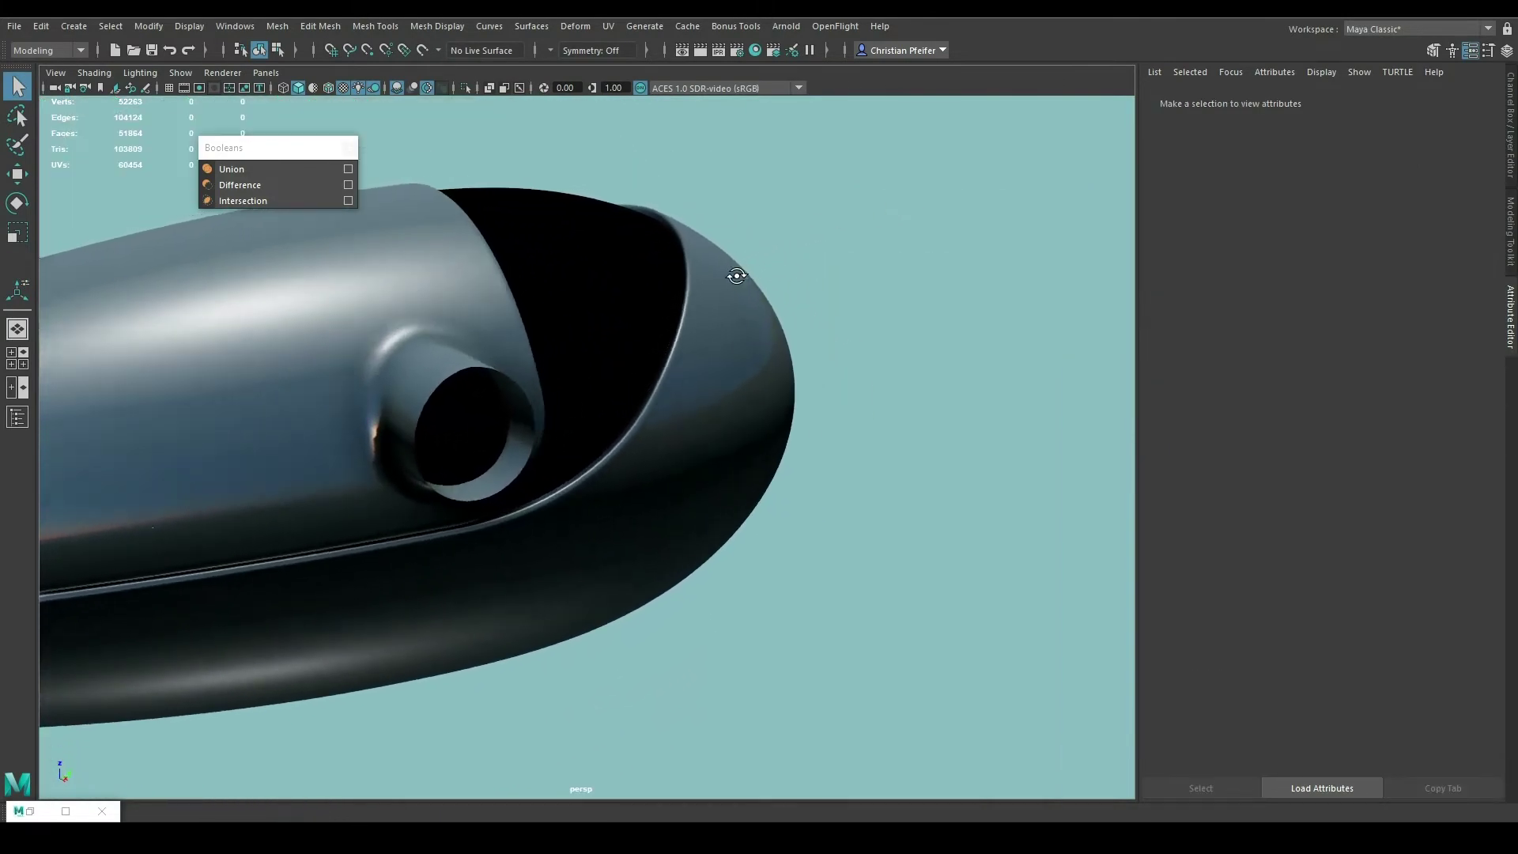
- Apply Soften Edge to the pod shell so its normals shade smoothly, then deselect
scroll(810, 295, up, 2)
scroll(807, 305, up, 3)
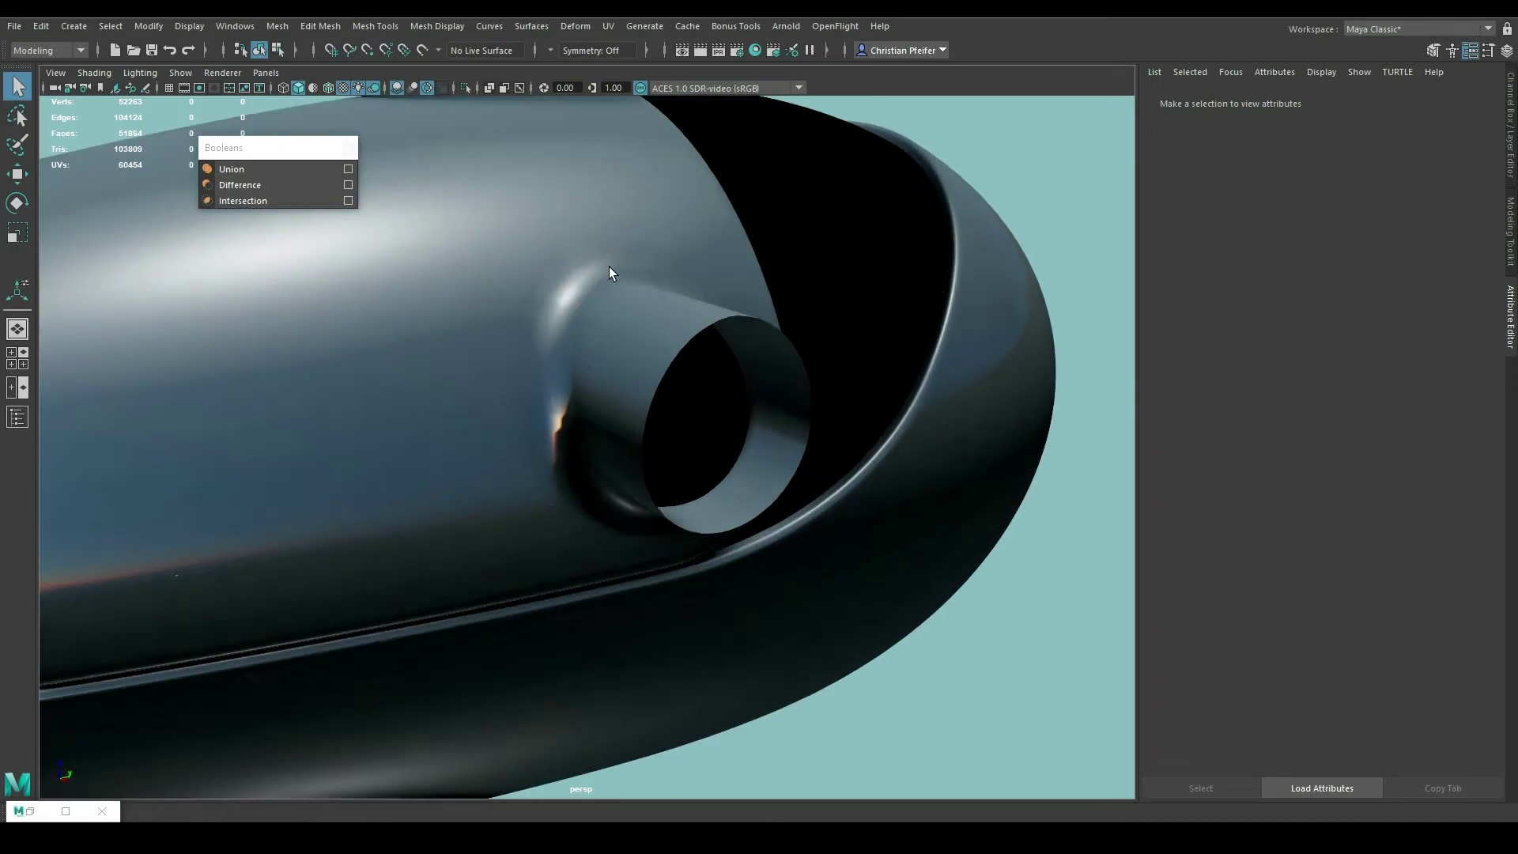
scroll(609, 273, down, 3)
alt+drag(630, 288, 627, 307)
scroll(597, 338, up, 3)
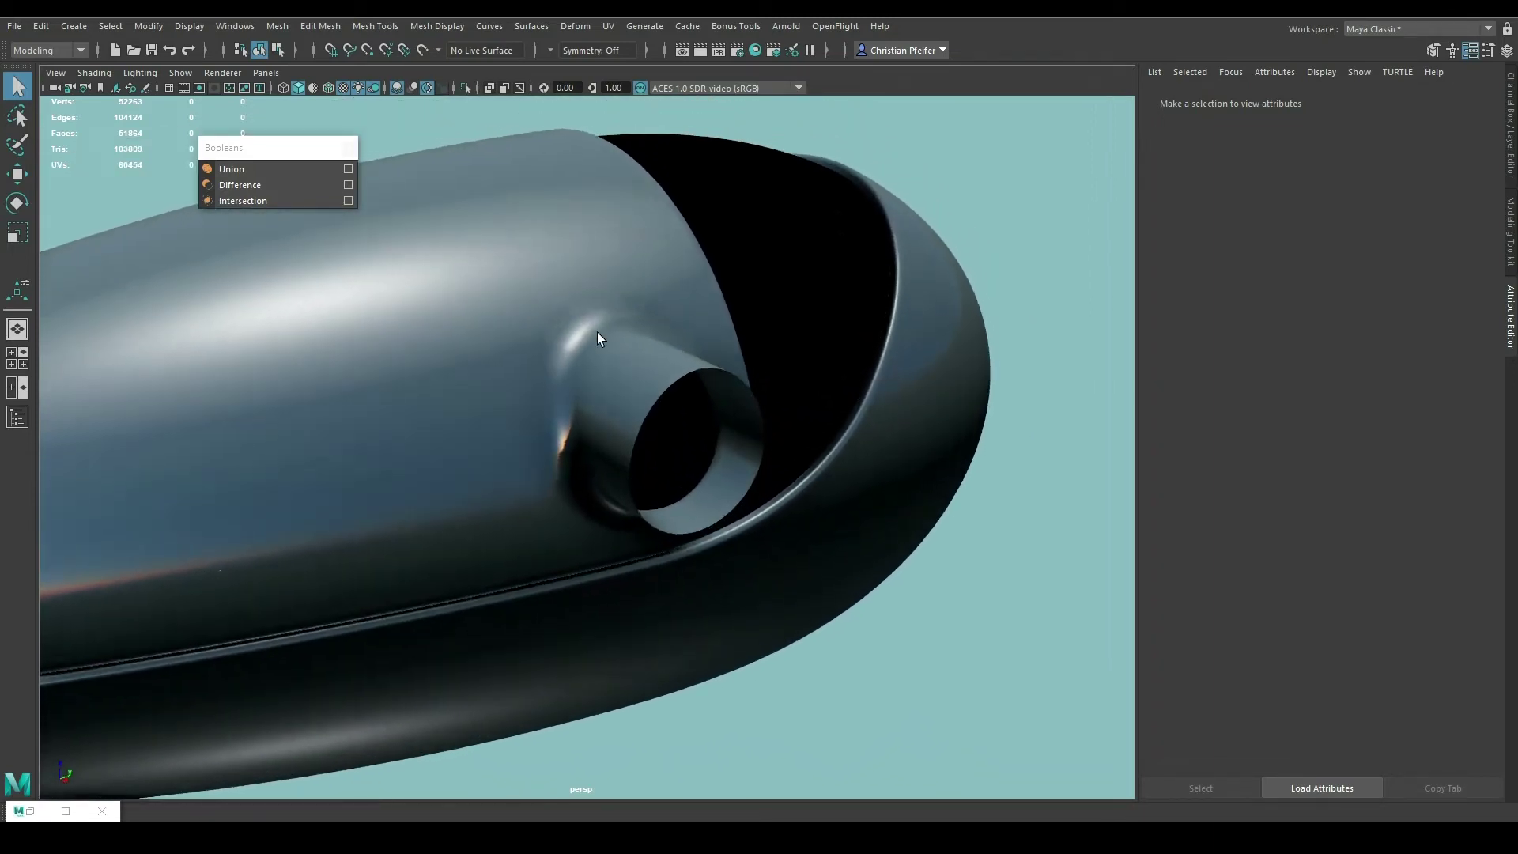
click(598, 339)
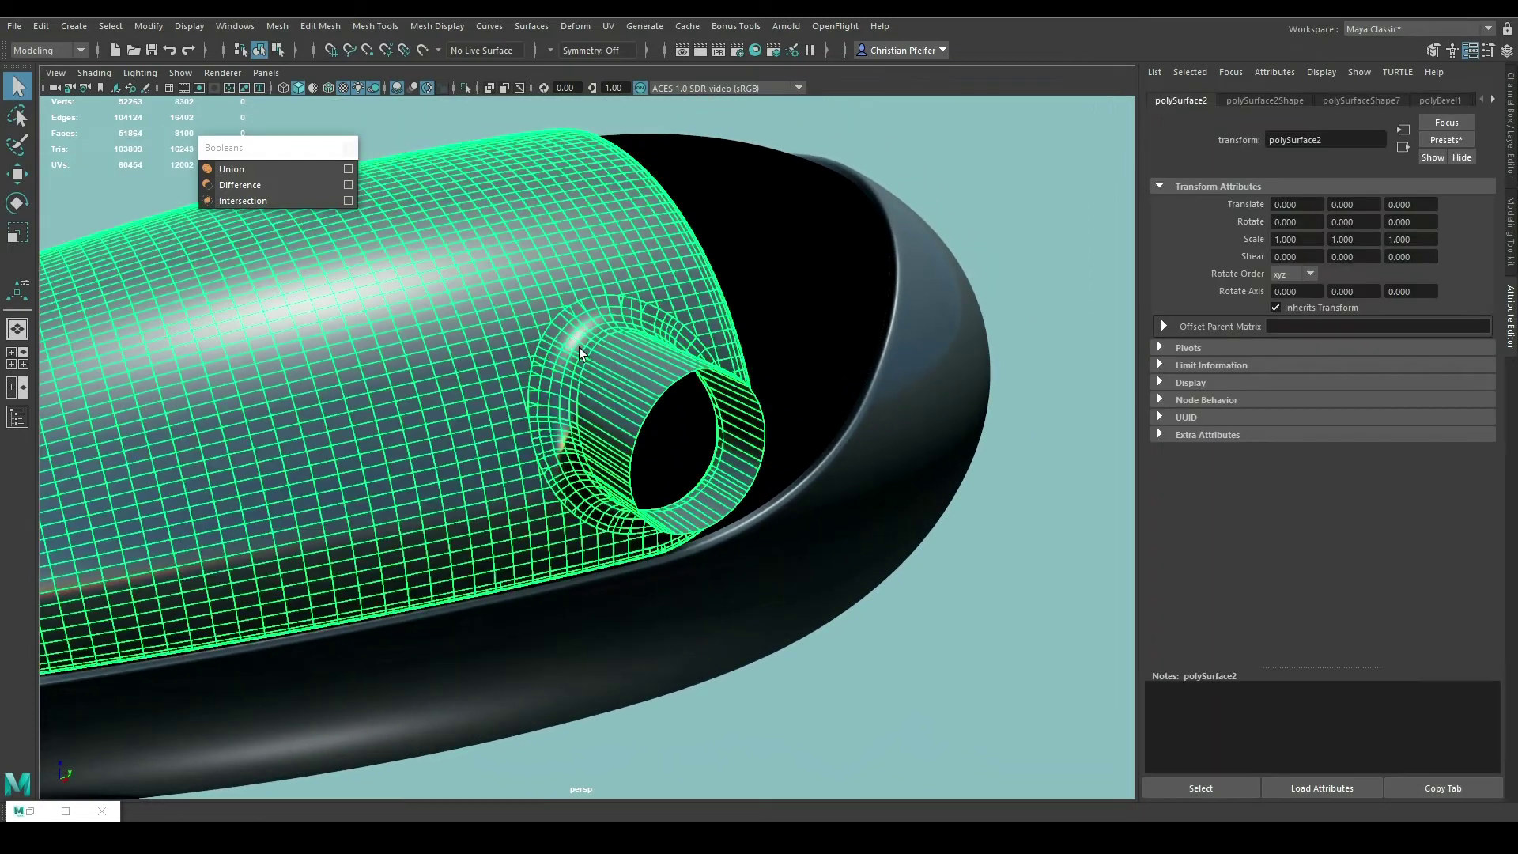
click(438, 26)
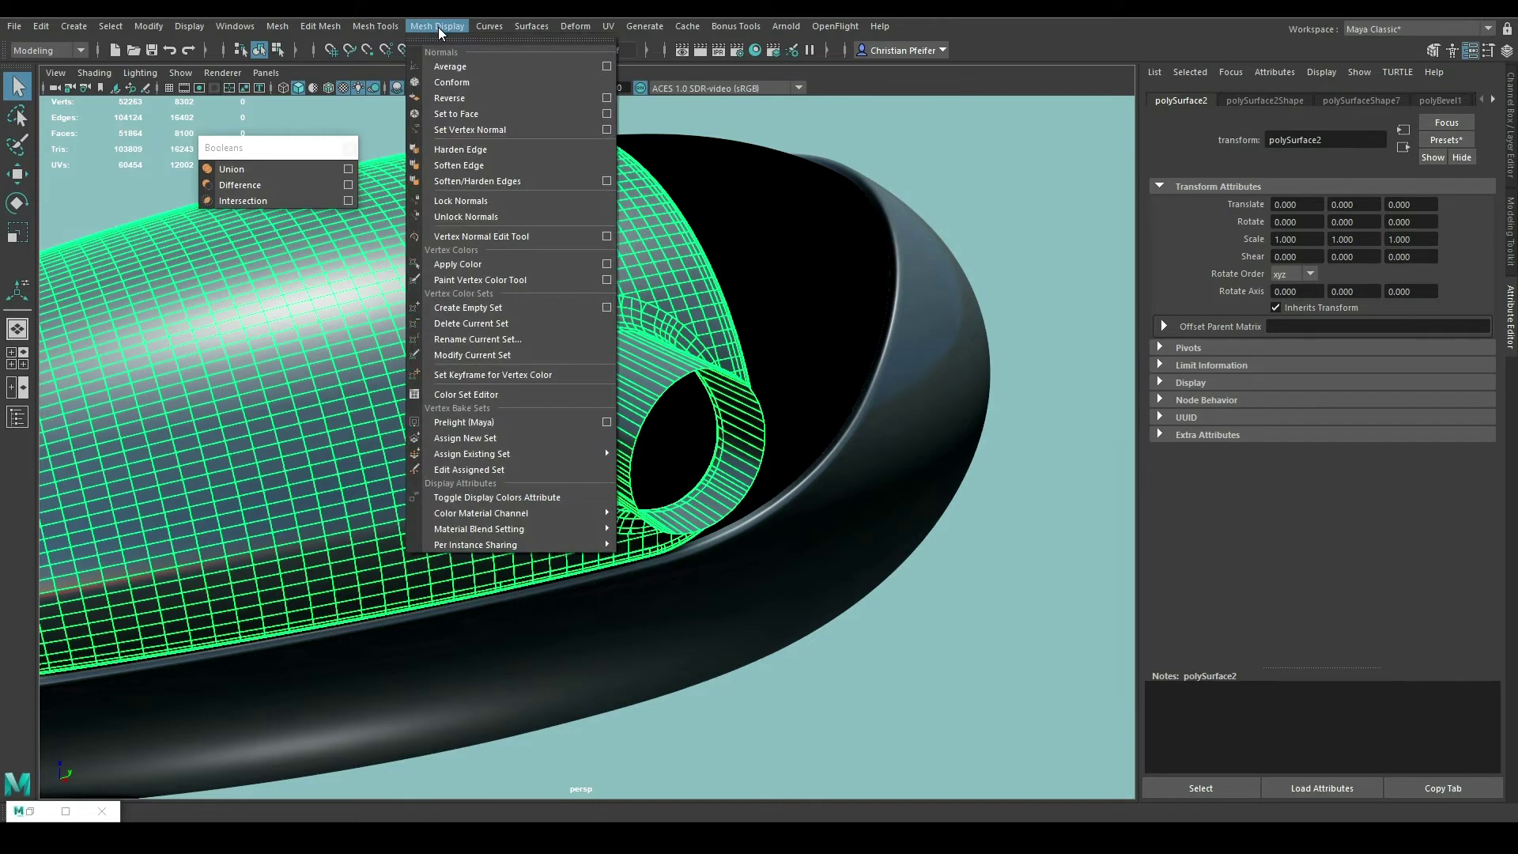
click(481, 164)
click(926, 185)
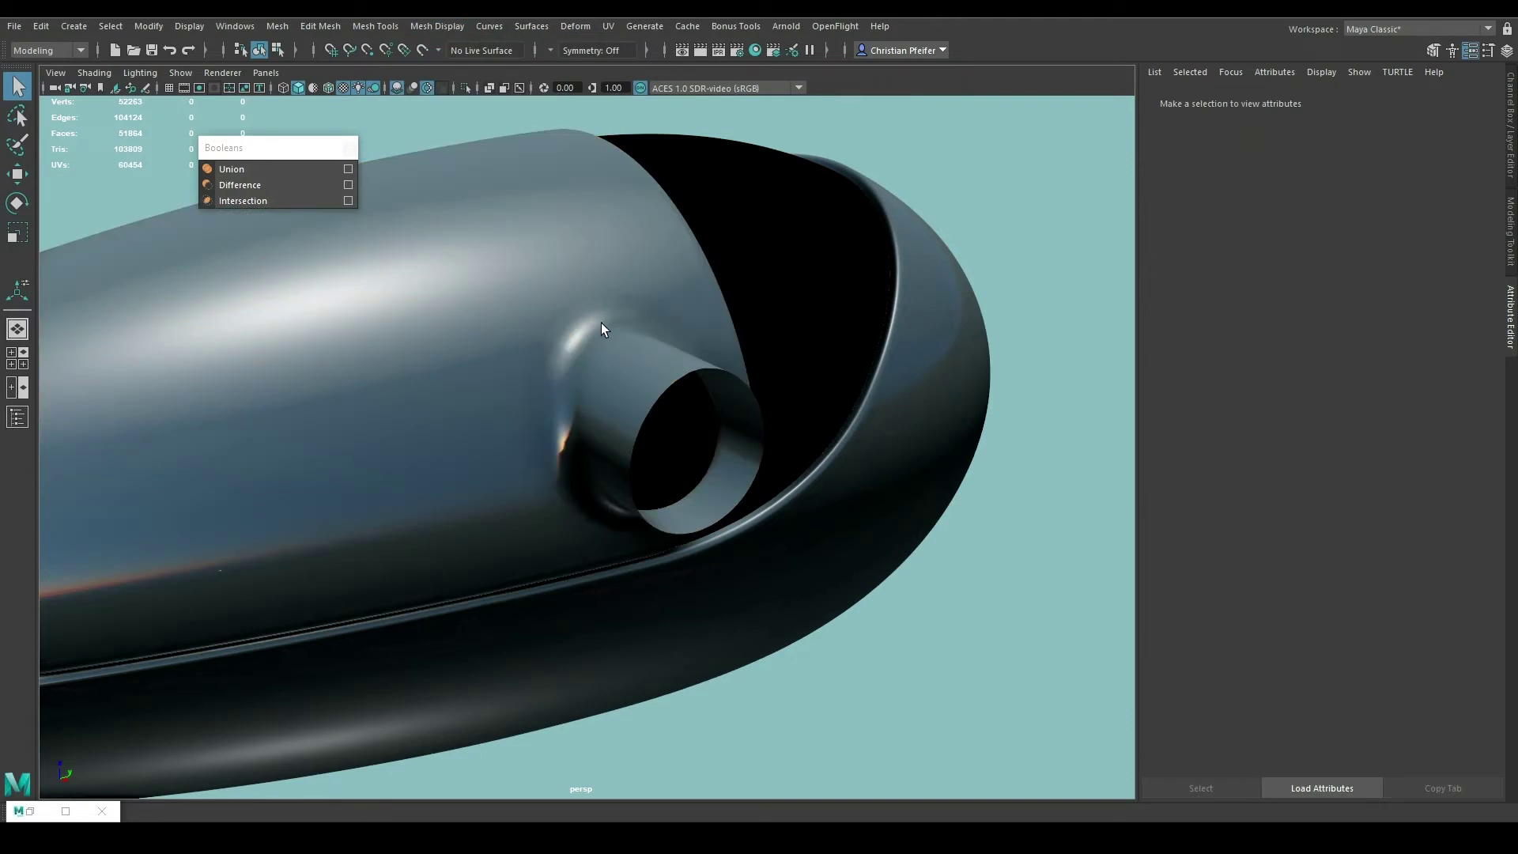
- Orbit around the pod to inspect the smooth shading over the port junction
mouse_move(602, 327)
alt+mouse_down()
mouse_move(644, 318)
mouse_move(495, 353)
mouse_move(584, 332)
alt+mouse_up()
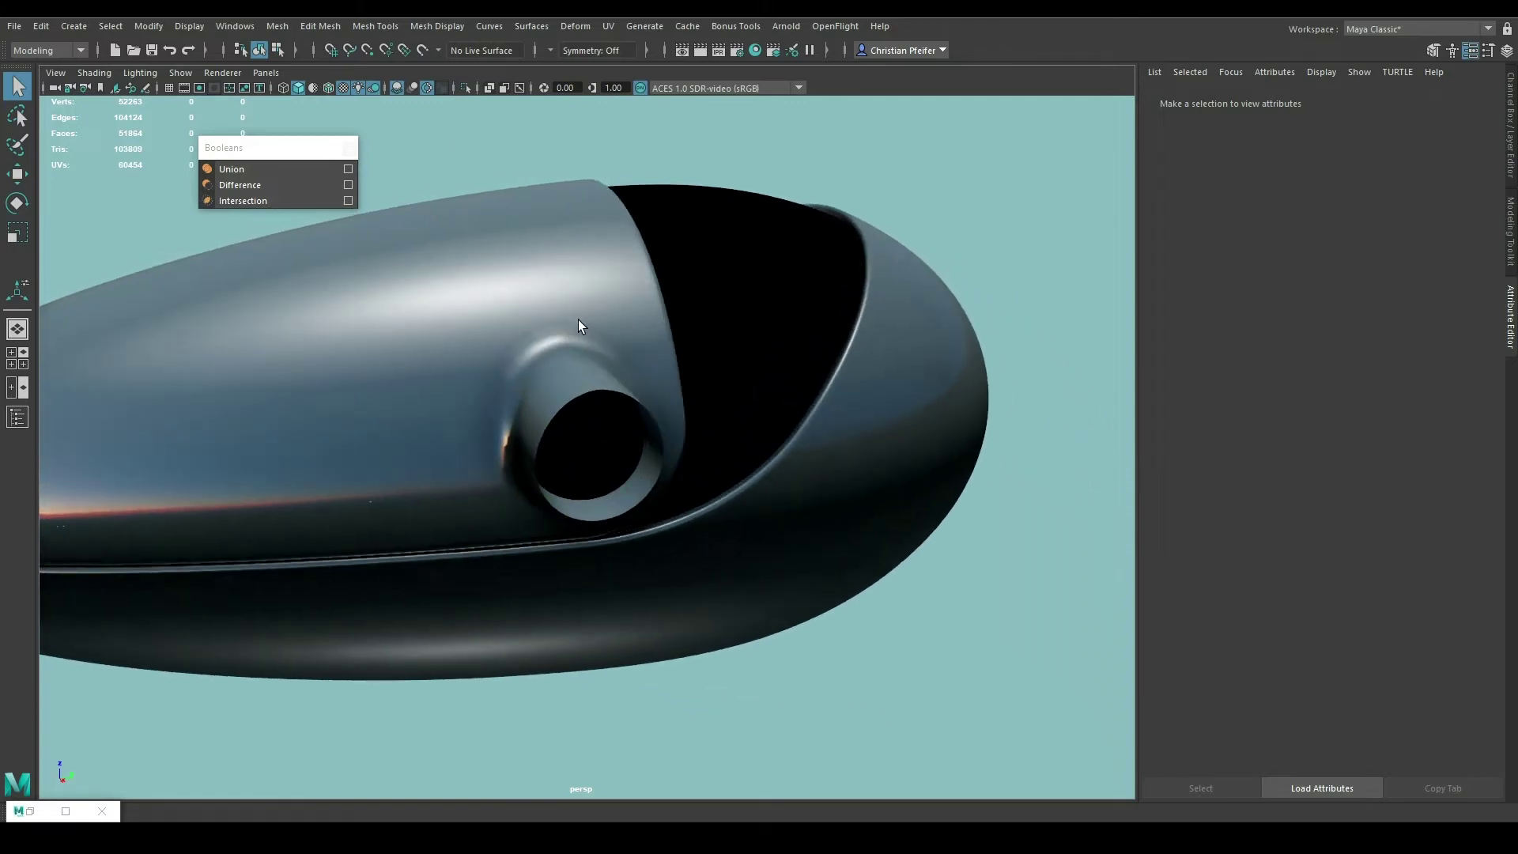
scroll(577, 319, down, 5)
mouse_move(529, 282)
alt+mouse_down()
mouse_move(667, 316)
mouse_move(704, 306)
mouse_move(609, 329)
alt+mouse_up()
scroll(715, 382, up, 5)
scroll(689, 374, up, 3)
- Select the port's rim edge loop and extrude it inward into a lip by scaling
right_drag(691, 367, 695, 325)
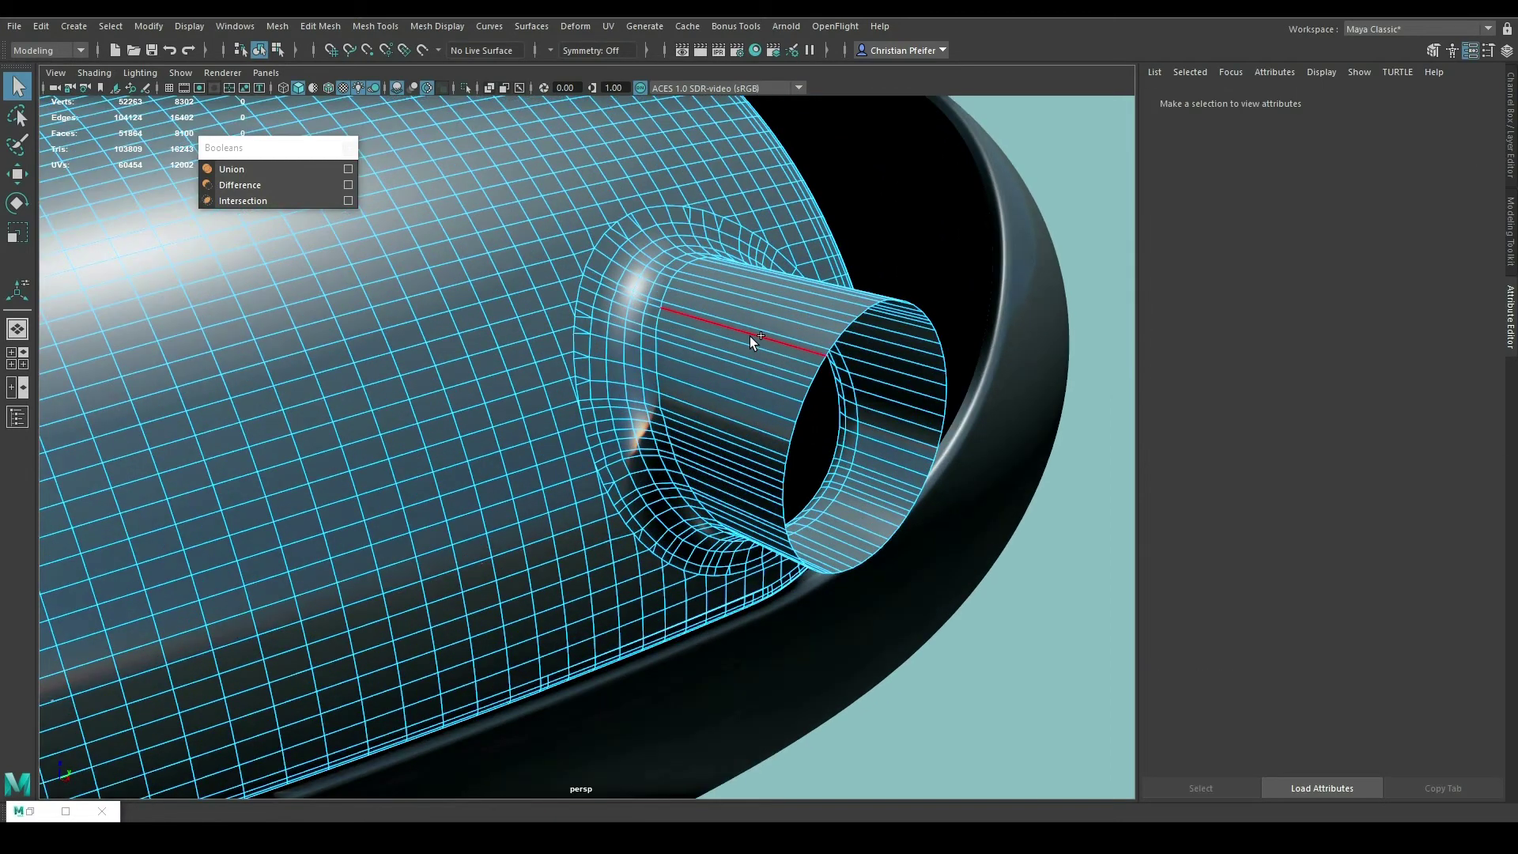
alt+drag(750, 335, 630, 354)
double_click(642, 367)
key(r)
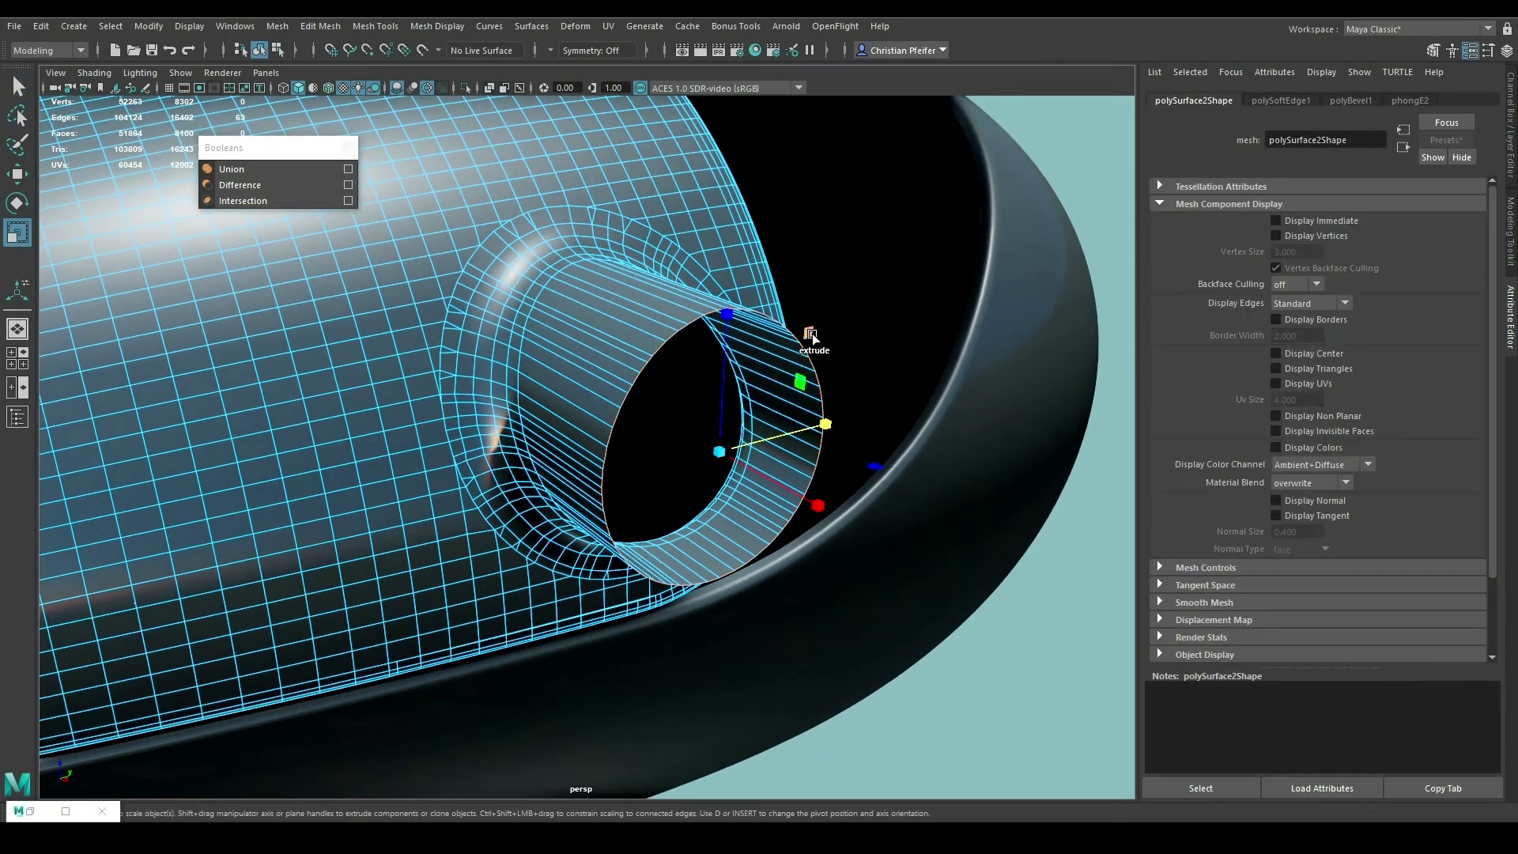
shift+drag(809, 332, 806, 330)
scroll(649, 374, up, 3)
- Extrude the rim edges again deeper into the tube, then select the port's outer rim loop
alt+drag(647, 375, 652, 330)
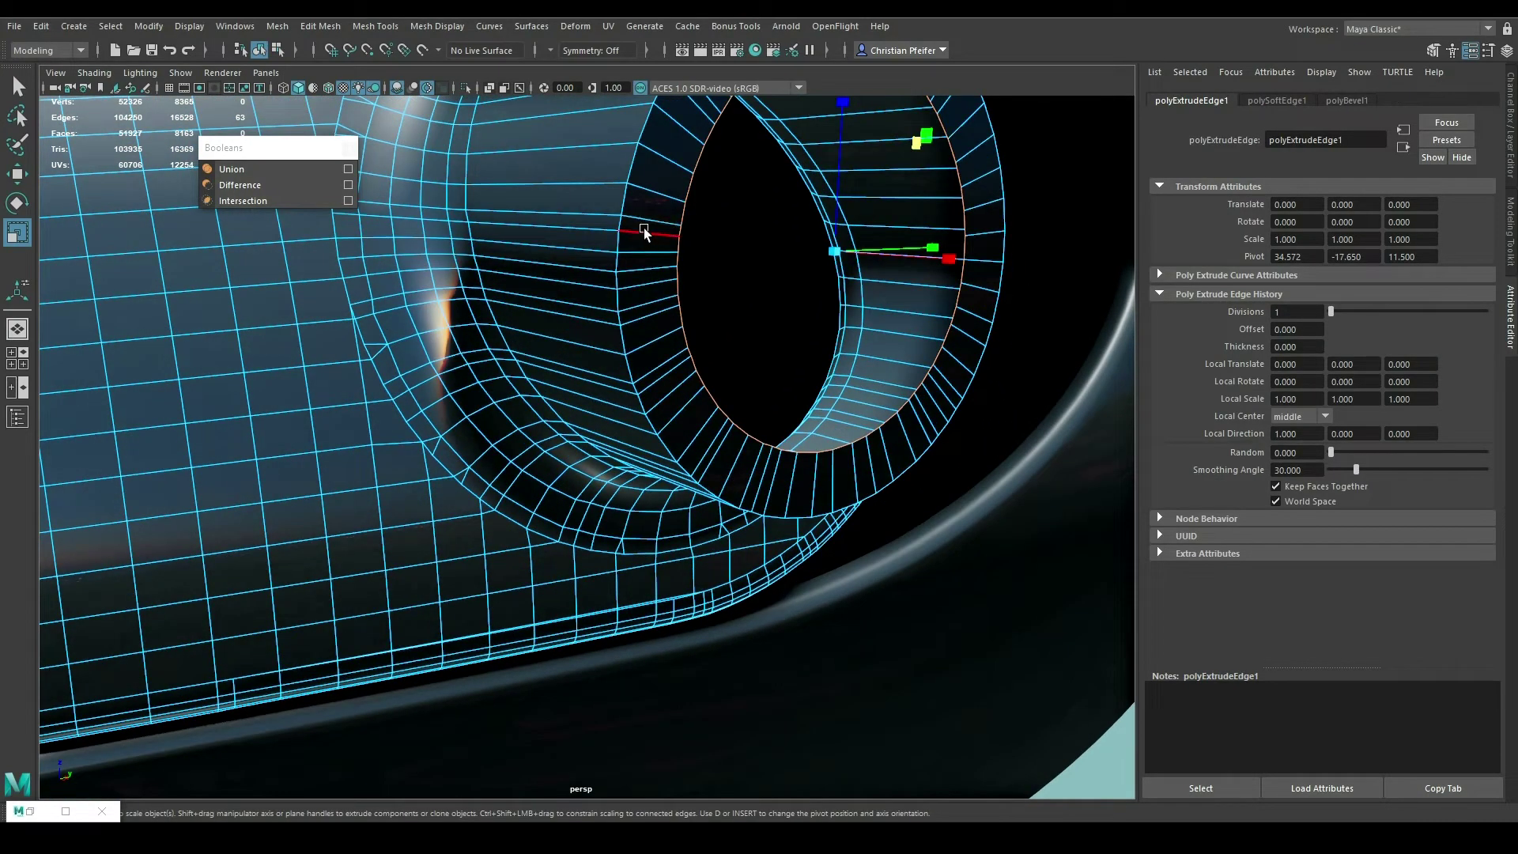
alt+drag(647, 227, 661, 296)
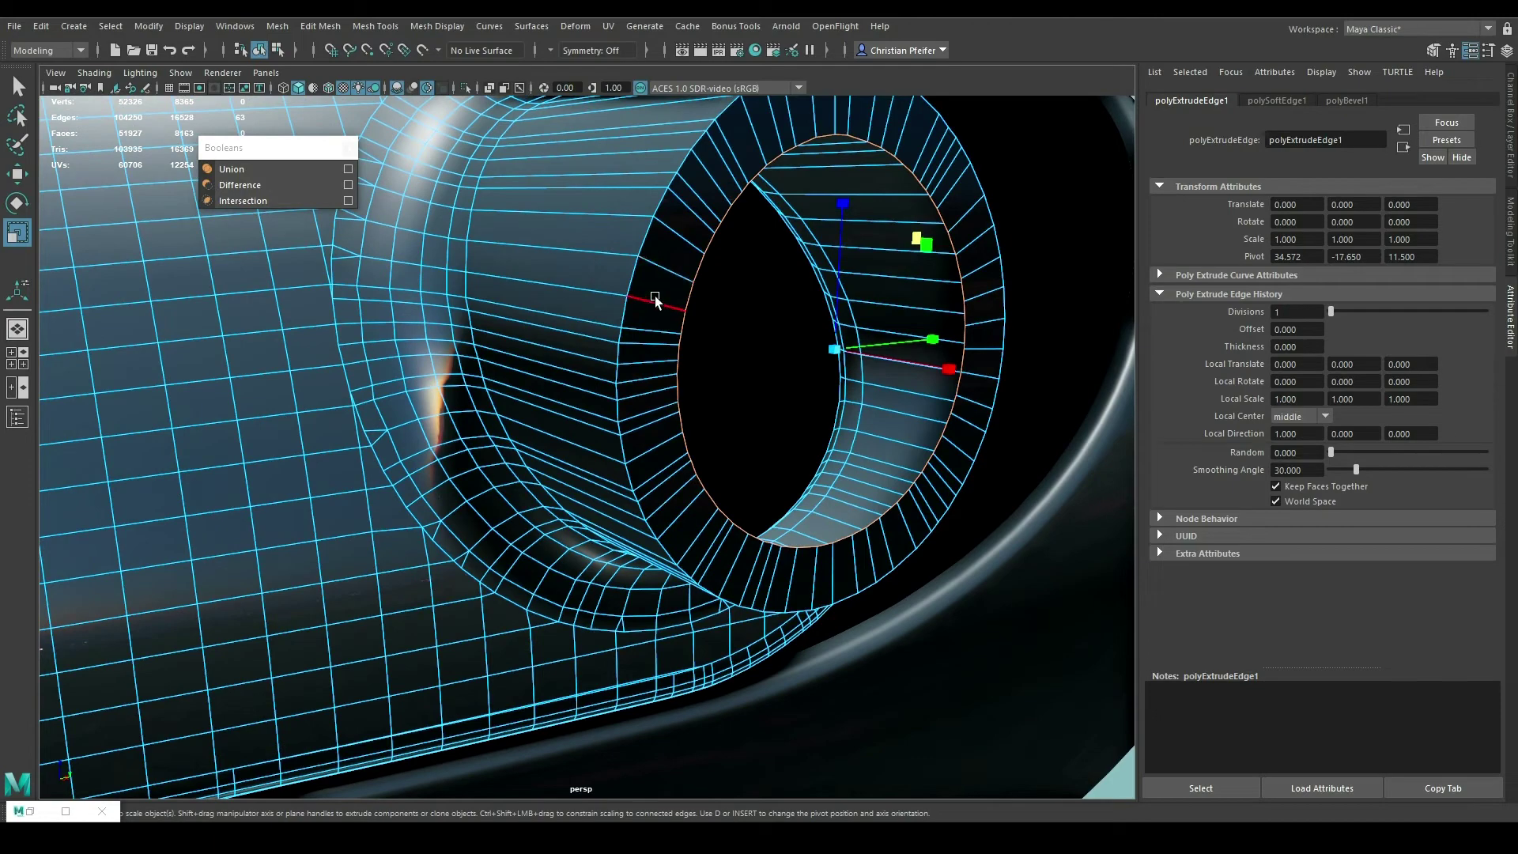
key(w)
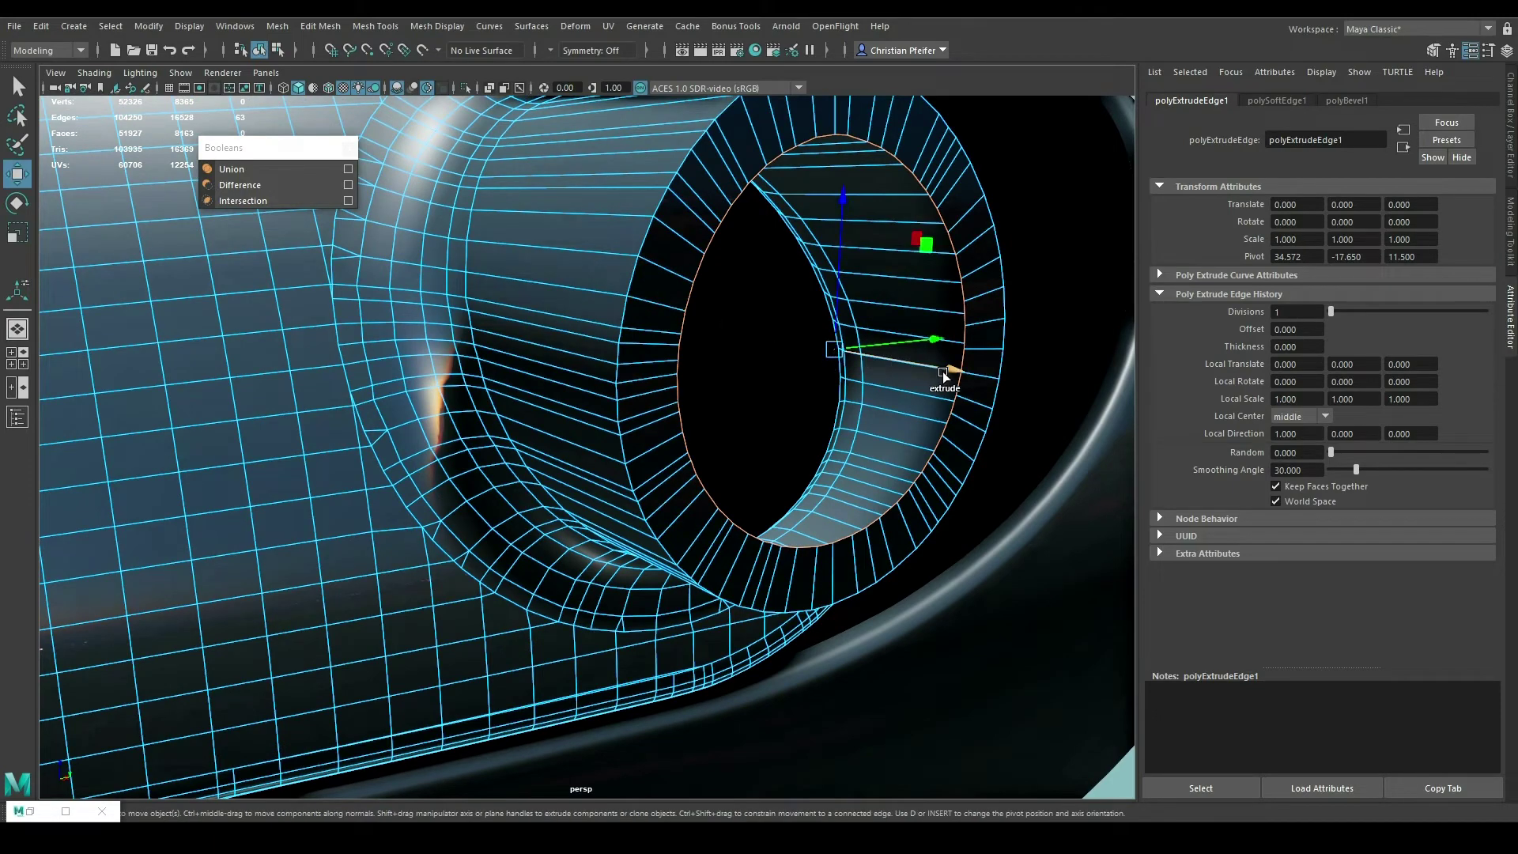
shift+drag(945, 375, 728, 338)
scroll(755, 334, down, 5)
scroll(732, 340, up, 1)
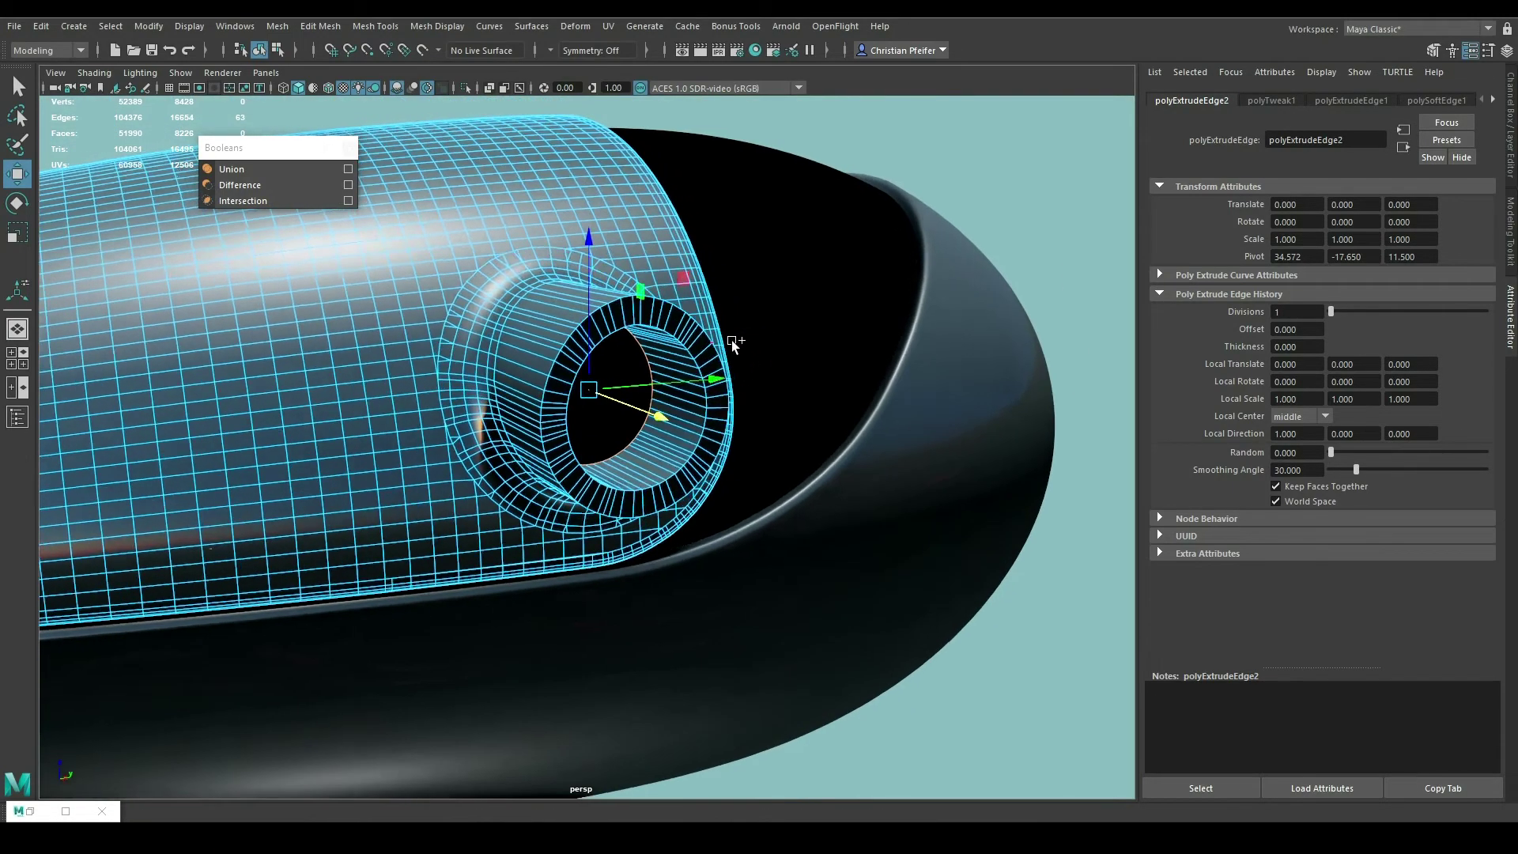
scroll(733, 340, up, 2)
scroll(732, 344, up, 2)
scroll(733, 344, up, 2)
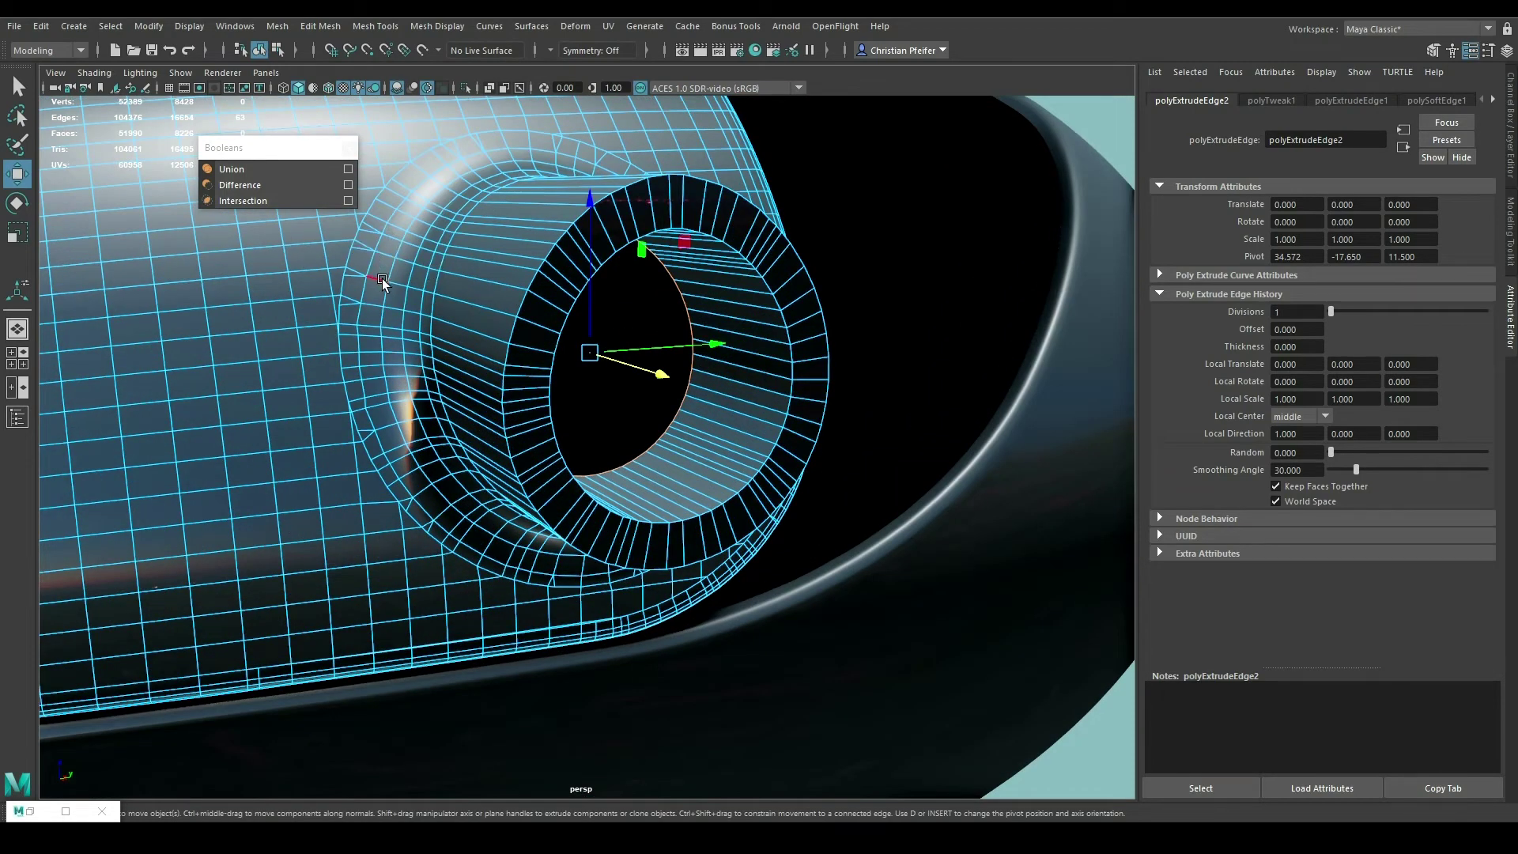
double_click(533, 278)
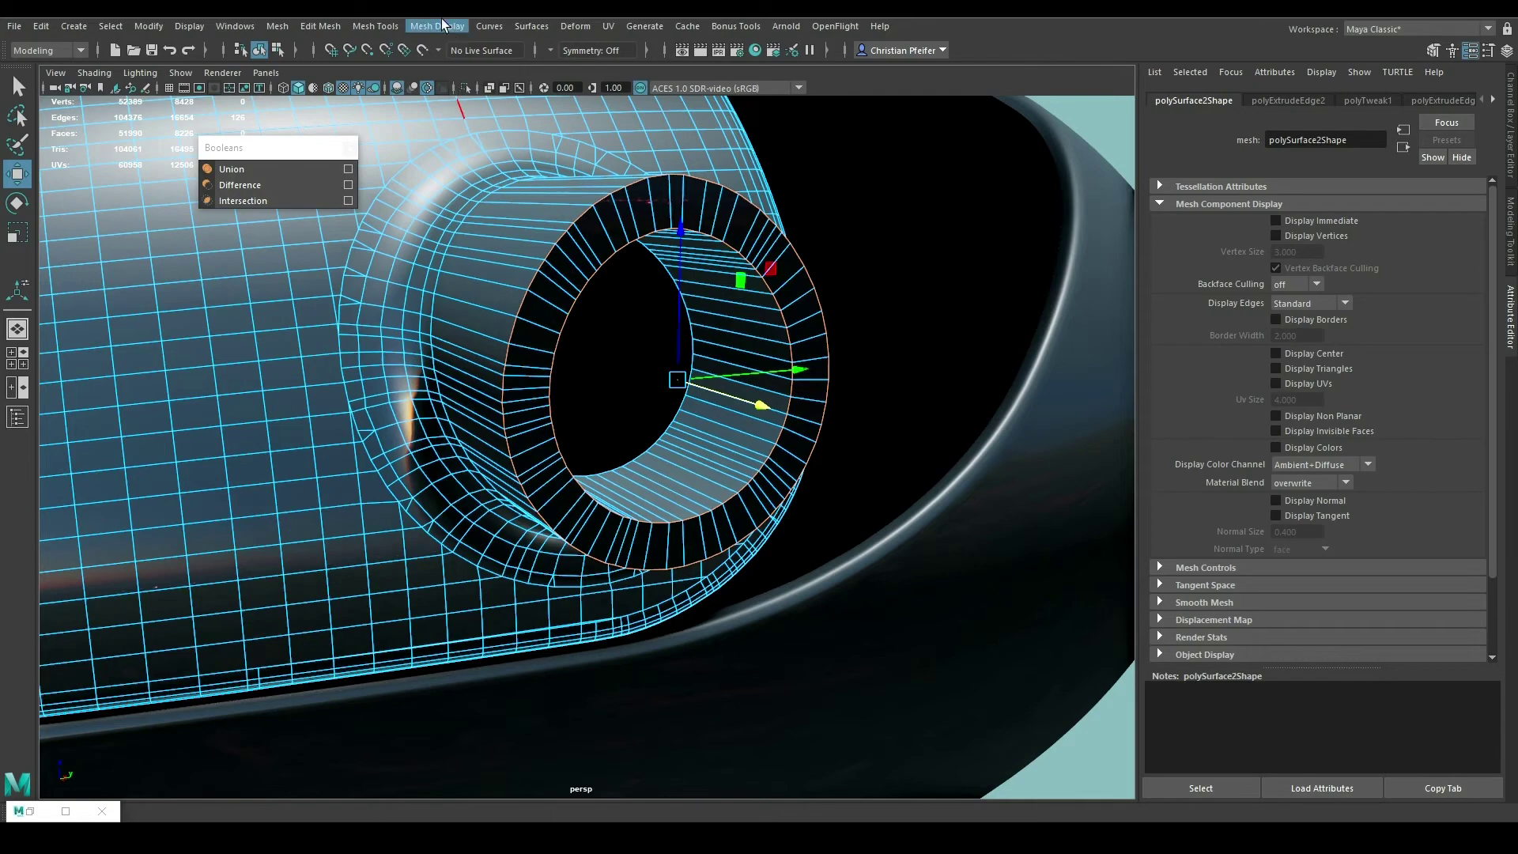
- Return to object mode, deselect, and orbit the finished white, dark blue and copper pod
scroll(574, 255, down, 5)
right_drag(574, 254, 717, 163)
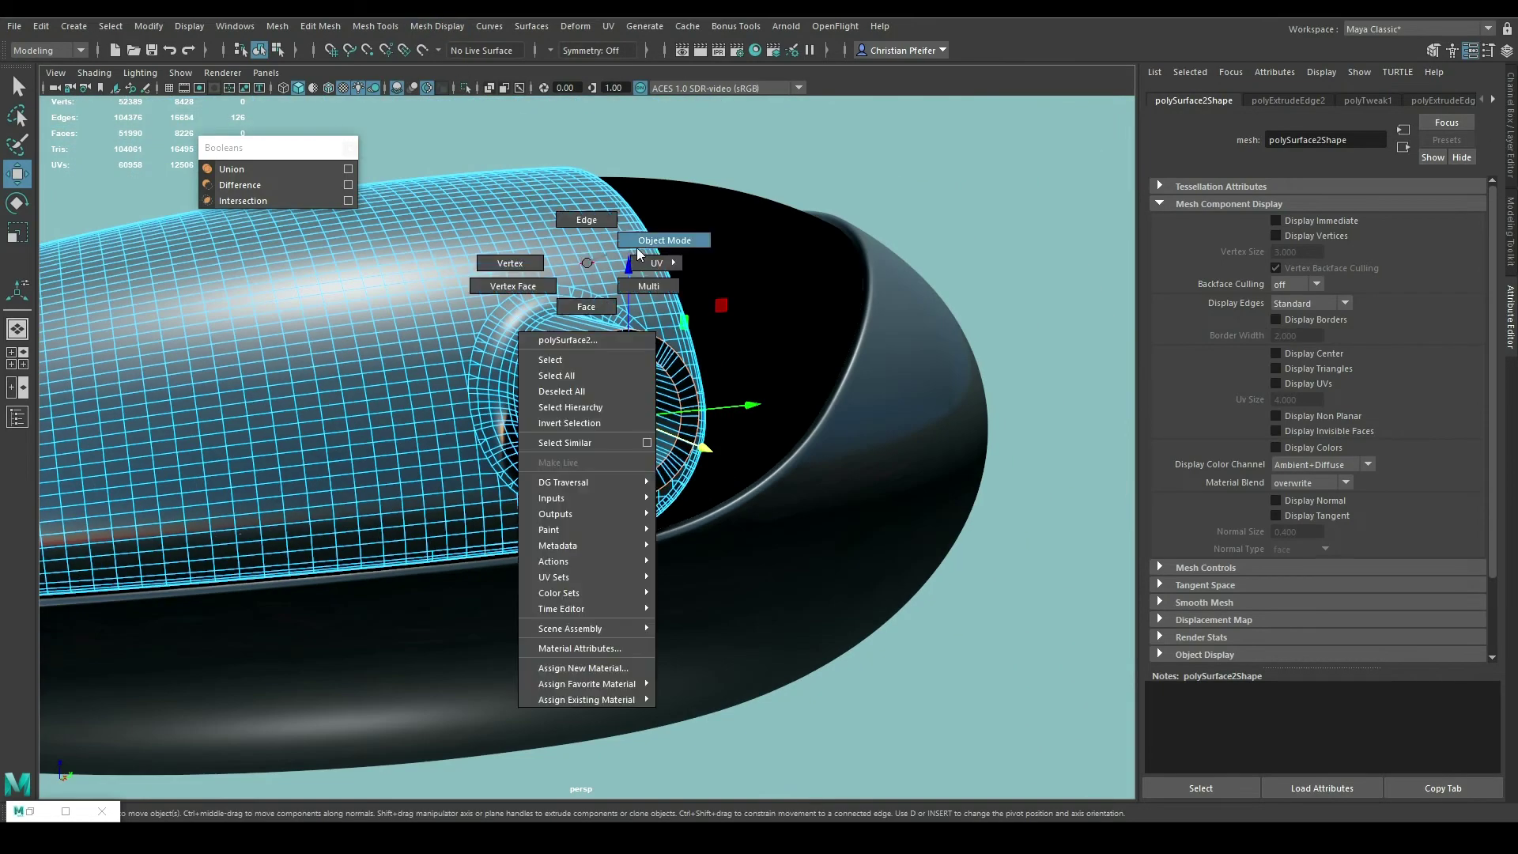
click(718, 163)
scroll(720, 158, down, 2)
mouse_move(723, 155)
alt+mouse_down()
mouse_move(695, 255)
mouse_move(774, 244)
alt+mouse_up()
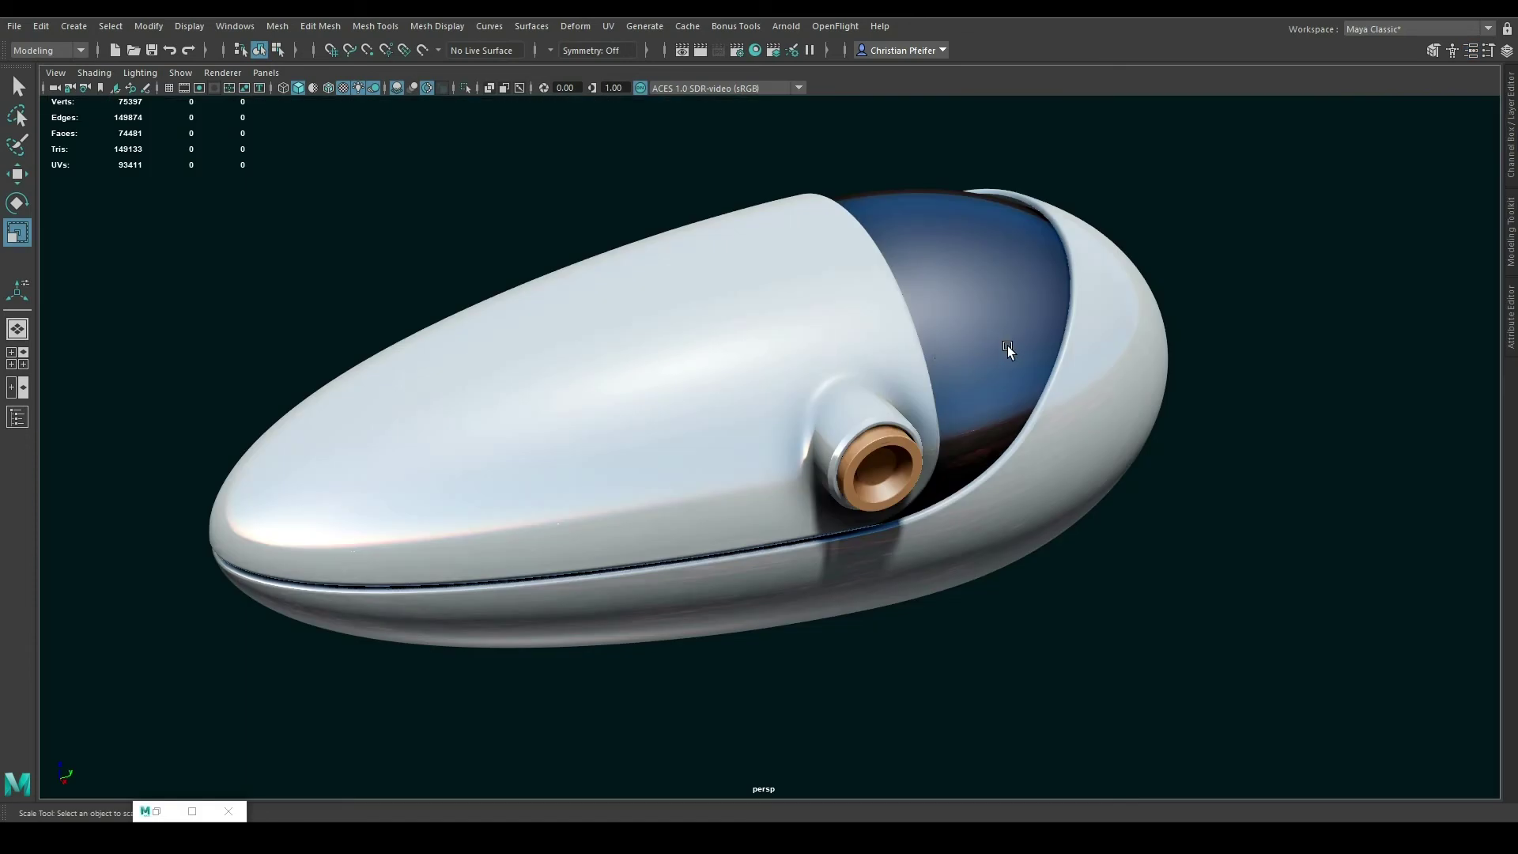
mouse_move(1007, 345)
alt+mouse_down()
mouse_move(952, 359)
mouse_move(899, 344)
mouse_move(890, 367)
mouse_move(810, 377)
mouse_move(839, 359)
mouse_move(849, 392)
alt+mouse_up()
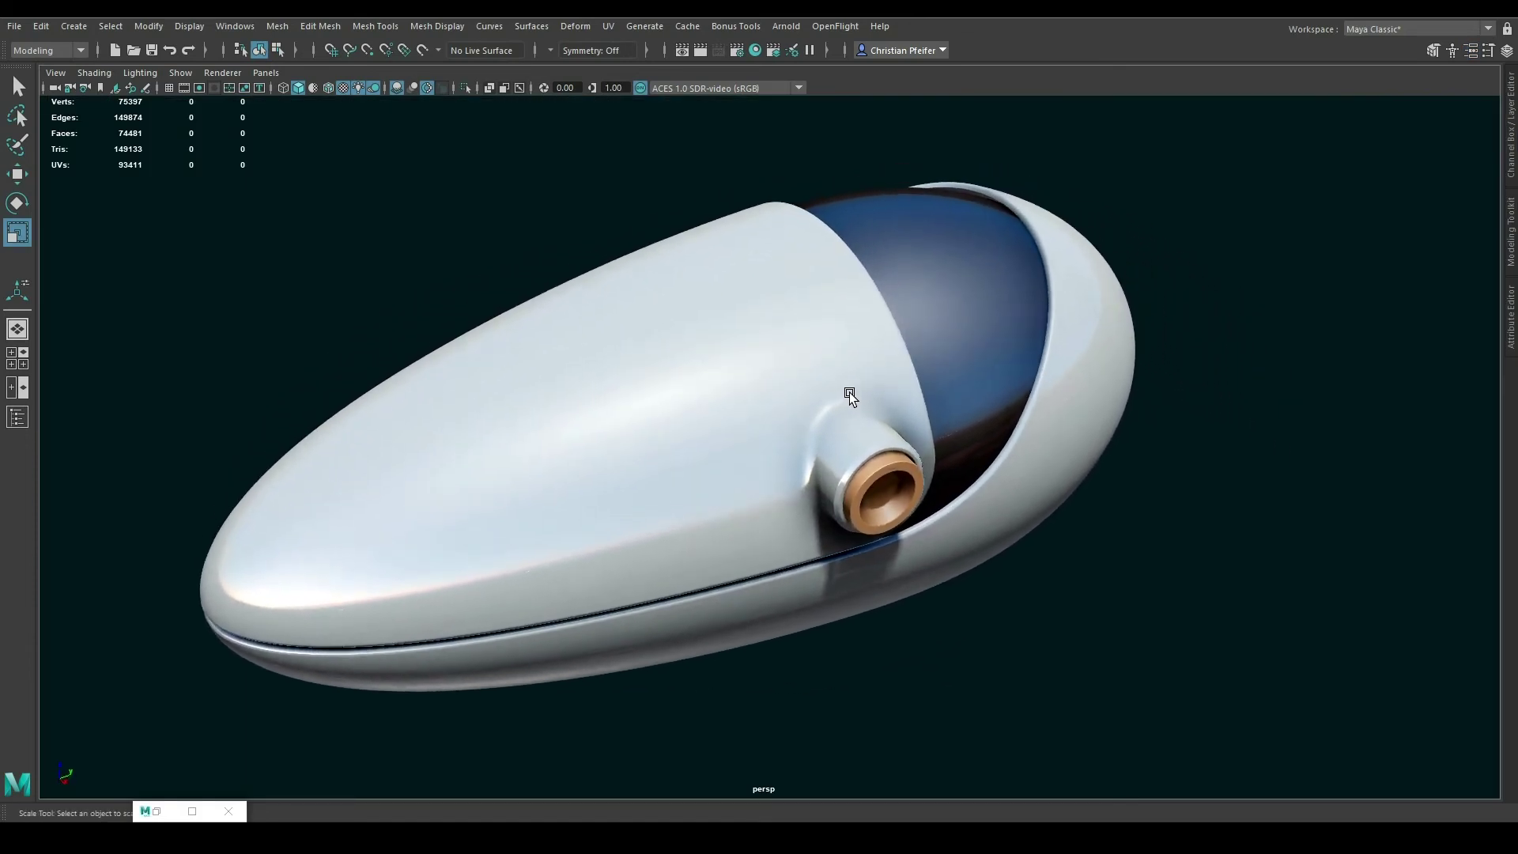